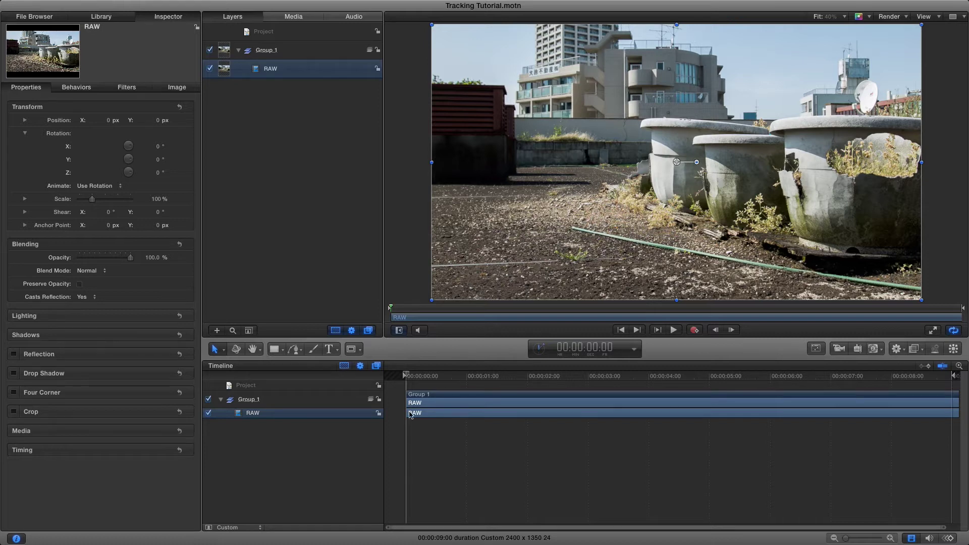
# Add a "MOTION TRACKING" text layer over the footage at the first frame.
pyautogui.moveTo(412, 378); pyautogui.dragTo(326, 365)
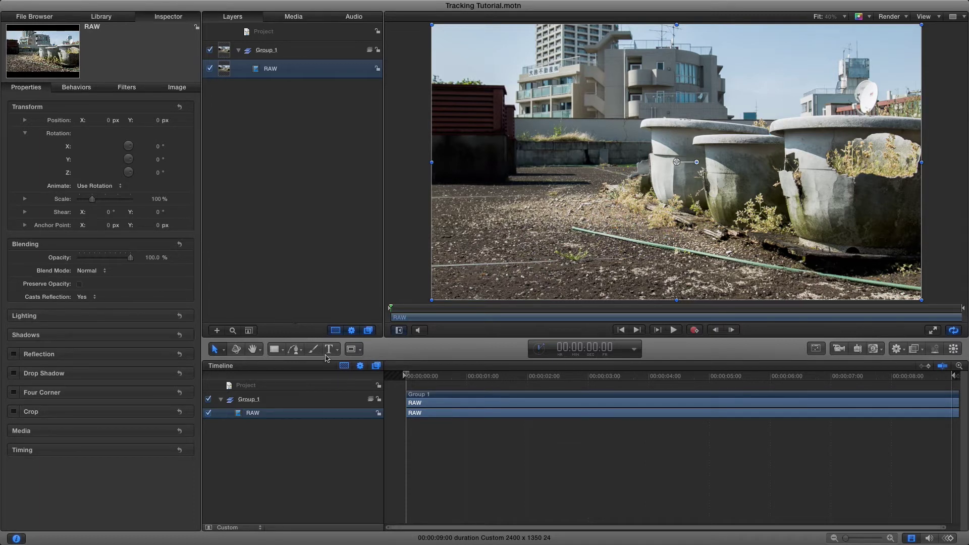
pyautogui.click(328, 349)
pyautogui.click(619, 181)
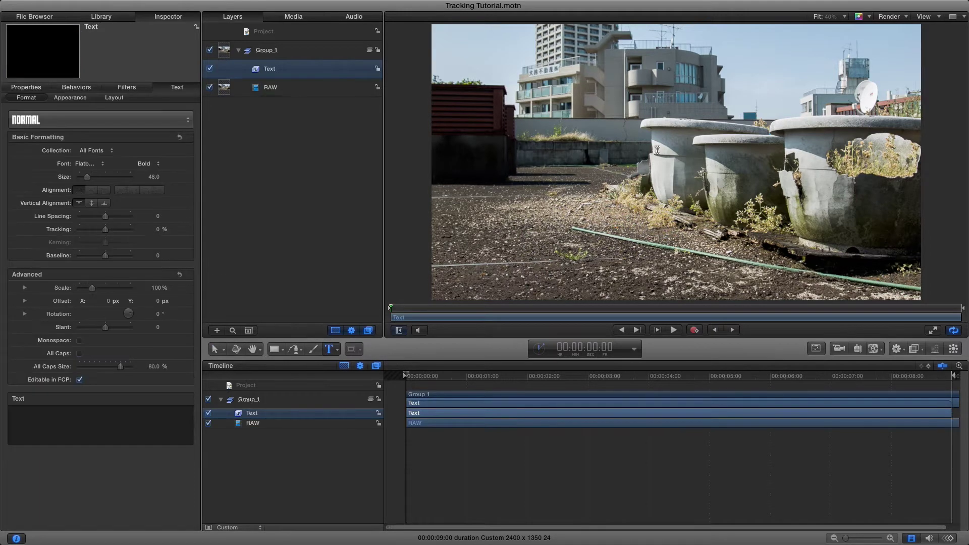
pyautogui.write('MOTION TRACKING')
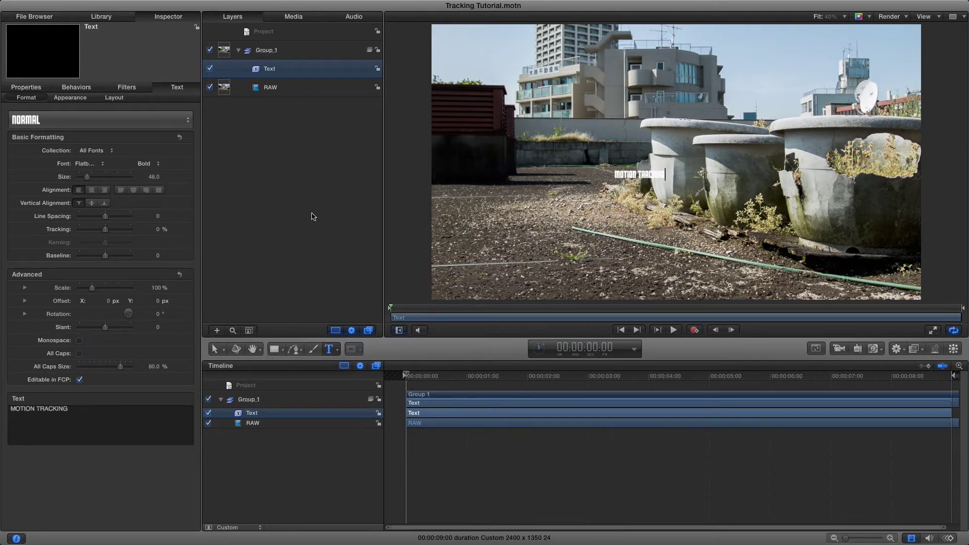
pyautogui.click(216, 350)
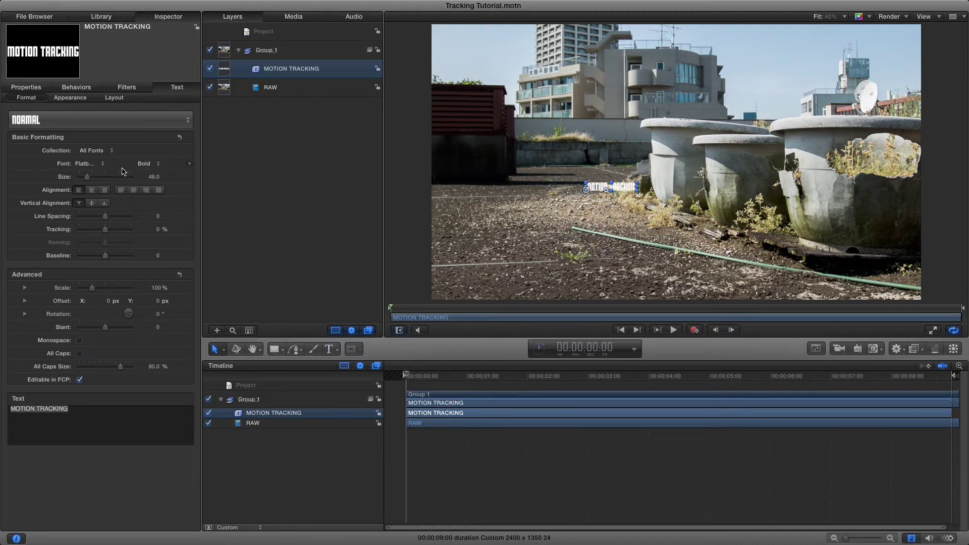
# Enlarge the MOTION TRACKING title to a font size of about 248.
pyautogui.moveTo(87, 178); pyautogui.dragTo(126, 182)
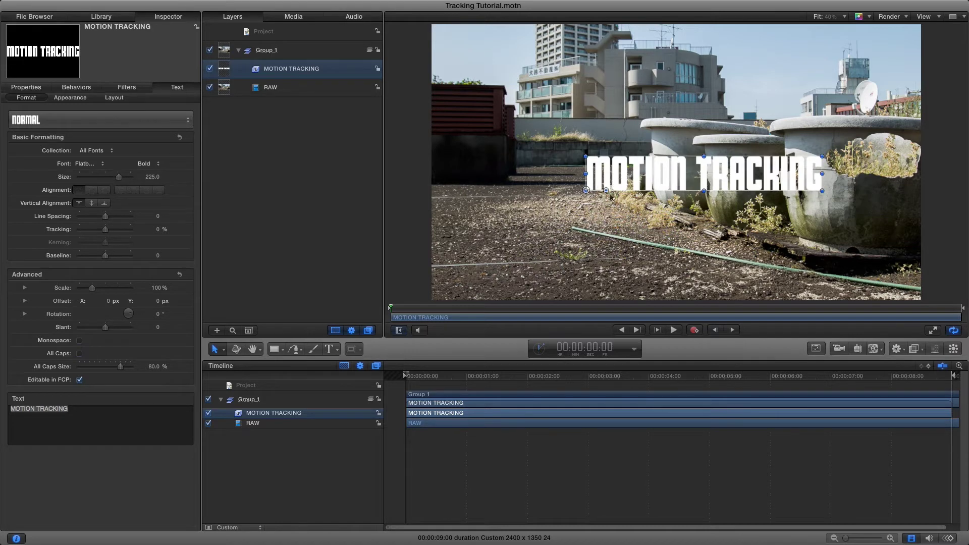
pyautogui.moveTo(607, 191)
pyautogui.mouseDown()
pyautogui.moveTo(608, 210)
pyautogui.moveTo(612, 180)
pyautogui.moveTo(608, 191)
pyautogui.mouseUp()
pyautogui.moveTo(116, 177)
pyautogui.mouseDown()
pyautogui.moveTo(100, 178)
pyautogui.moveTo(140, 184)
pyautogui.moveTo(124, 180)
pyautogui.mouseUp()
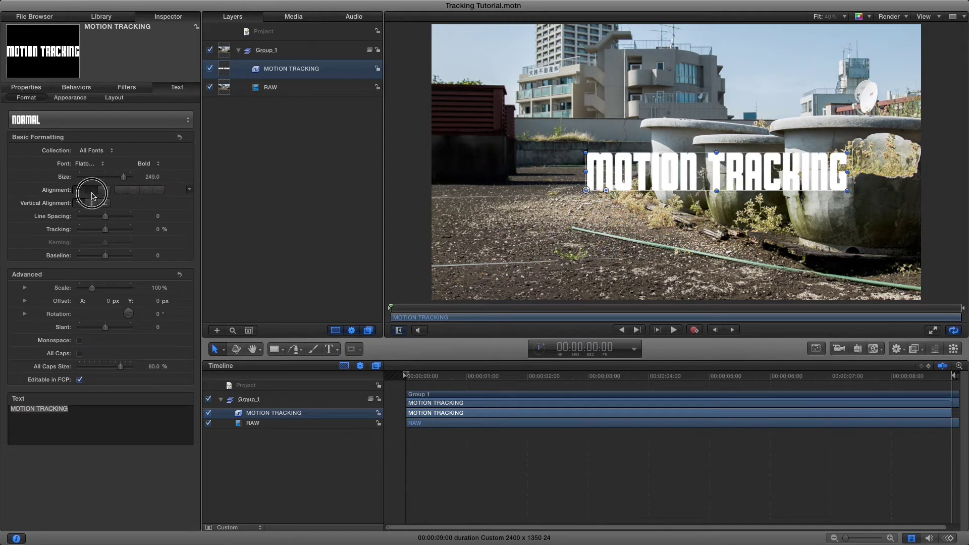
# Right-align the title and place its end against the edge of the large pot, at about X 532, Y -28 px.
pyautogui.click(91, 191)
pyautogui.moveTo(606, 193)
pyautogui.mouseDown()
pyautogui.moveTo(592, 191)
pyautogui.moveTo(607, 183)
pyautogui.moveTo(606, 192)
pyautogui.mouseUp()
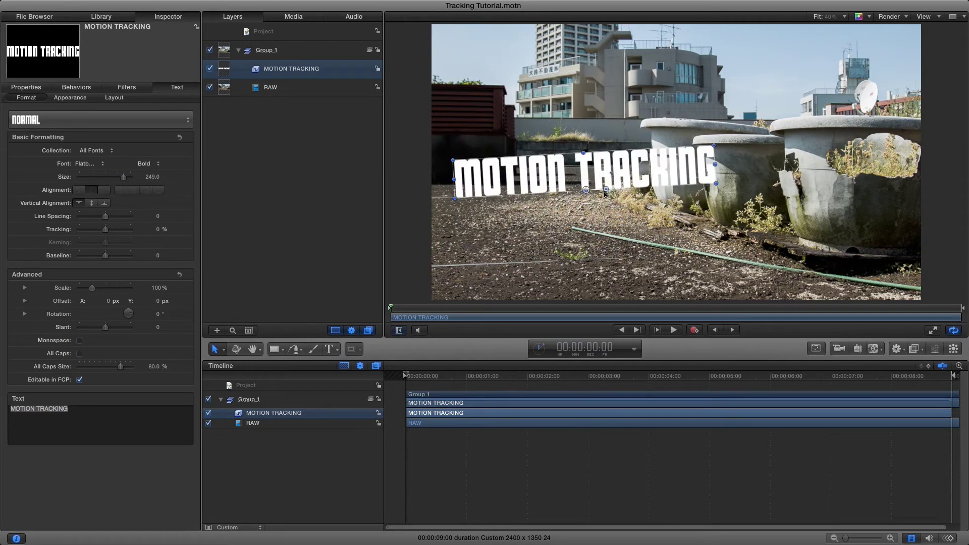
pyautogui.click(104, 190)
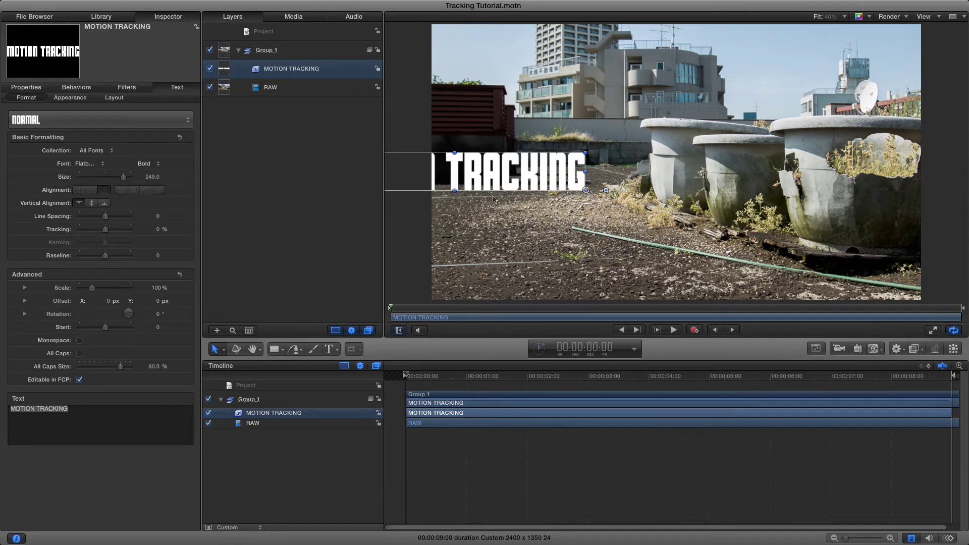
pyautogui.moveTo(607, 191); pyautogui.dragTo(631, 185)
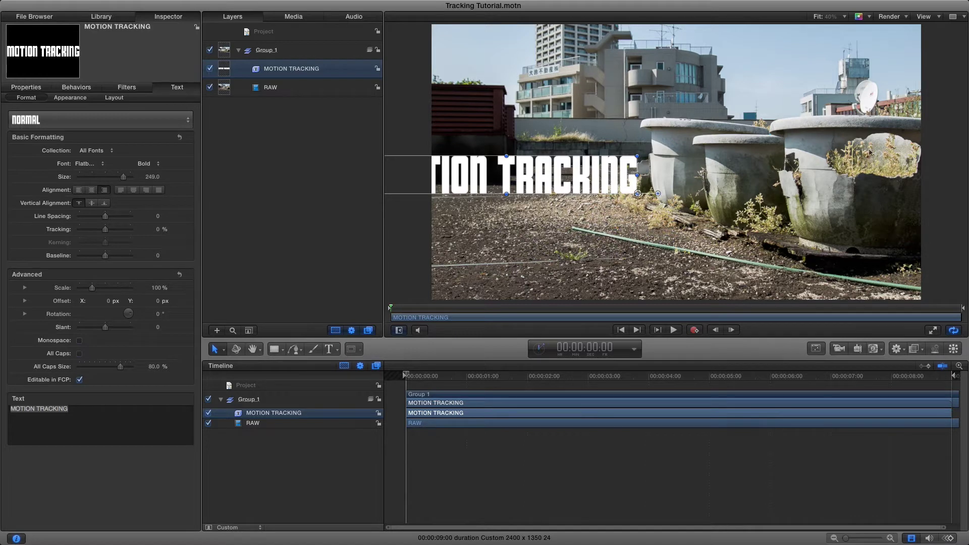
pyautogui.moveTo(636, 195); pyautogui.dragTo(784, 169)
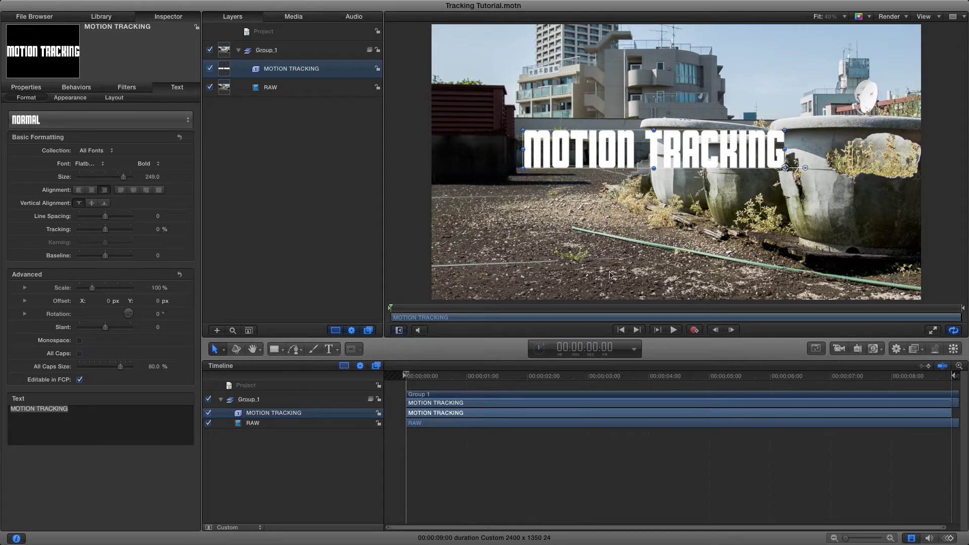
# Keyframe the title's position at the first frame and at 00:00:08:23, moving it there to follow the large pot's edge.
pyautogui.click(28, 87)
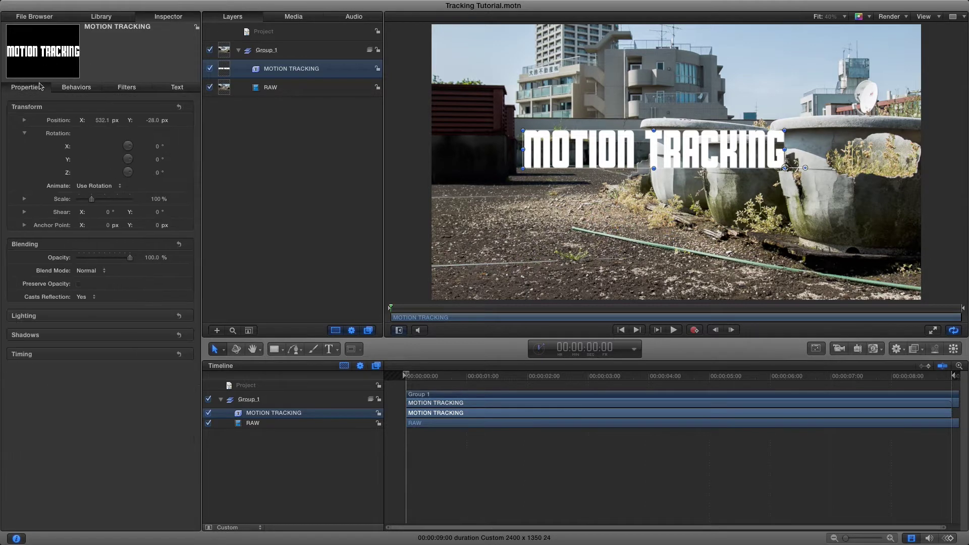
pyautogui.click(178, 120)
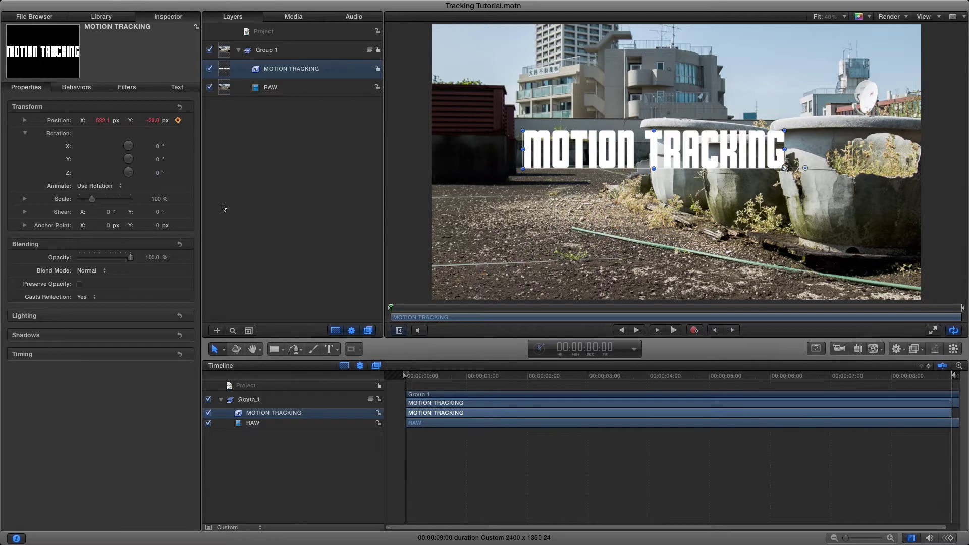
pyautogui.moveTo(917, 379); pyautogui.dragTo(951, 379)
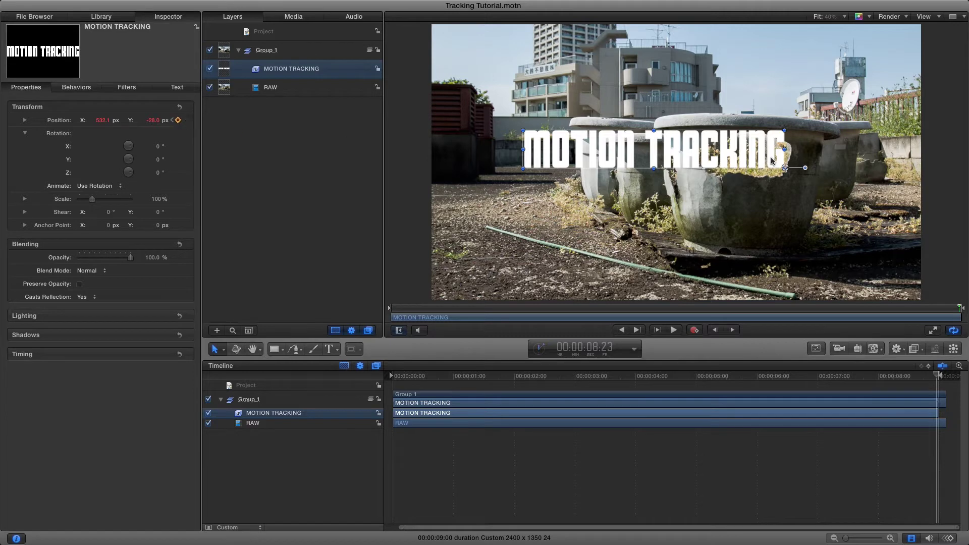
pyautogui.moveTo(787, 170); pyautogui.dragTo(669, 165)
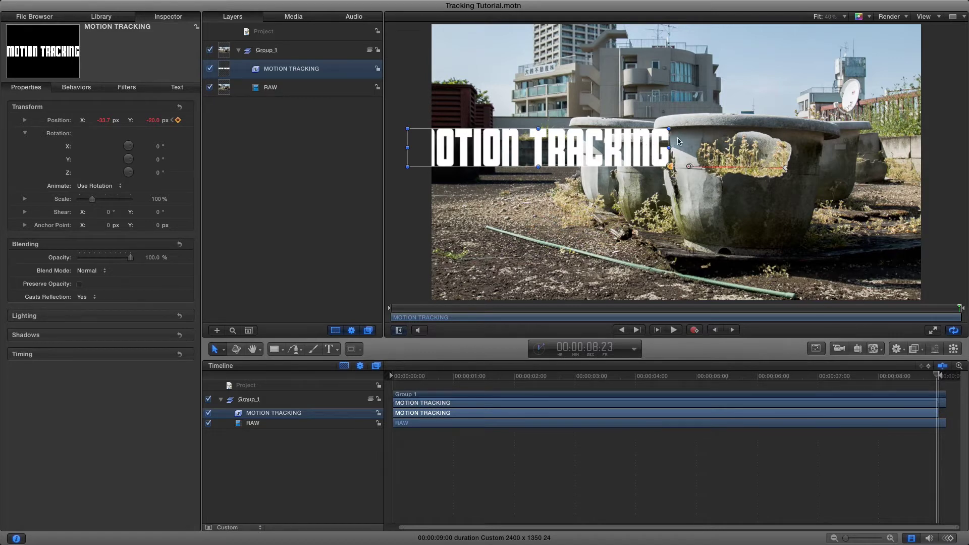
# Play the composition from the first frame to check how the title follows the pot.
pyautogui.click(394, 376)
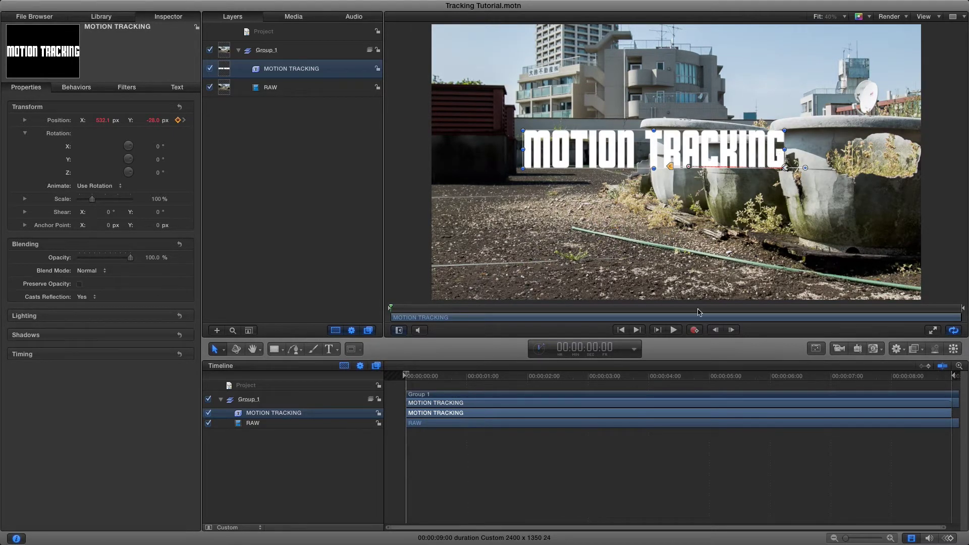
pyautogui.click(640, 431)
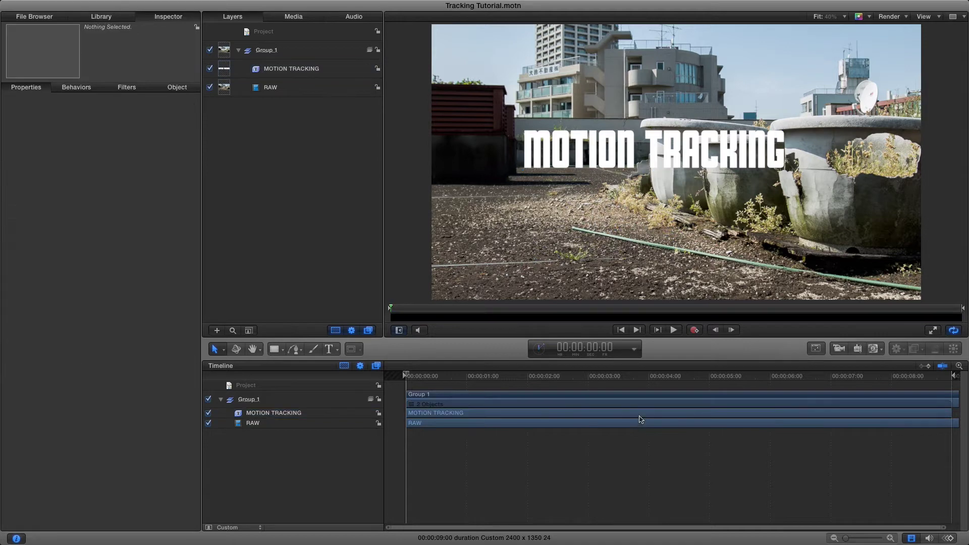
pyautogui.press('space')
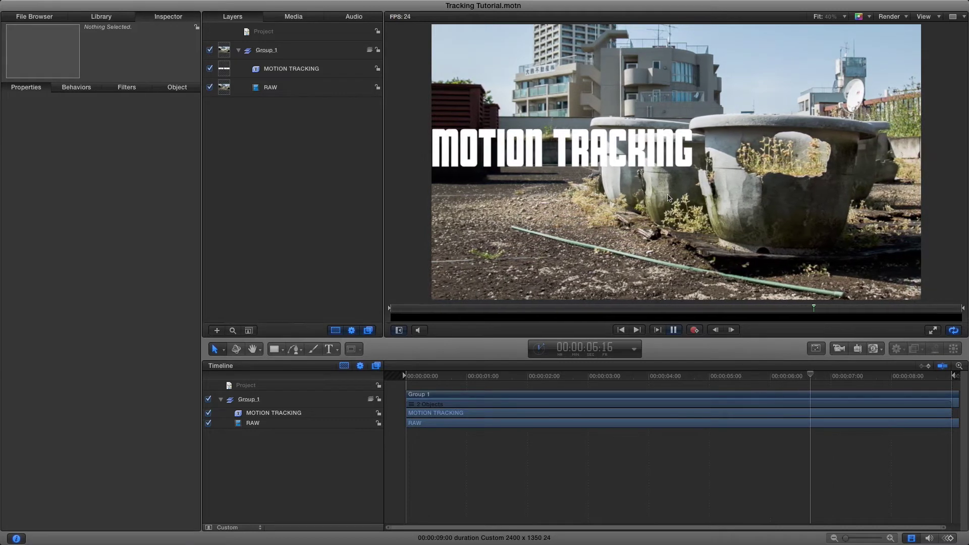
pyautogui.press('space')
# Play the title's movement from the start with the RAW layer hidden, and show RAW again.
pyautogui.click(209, 423)
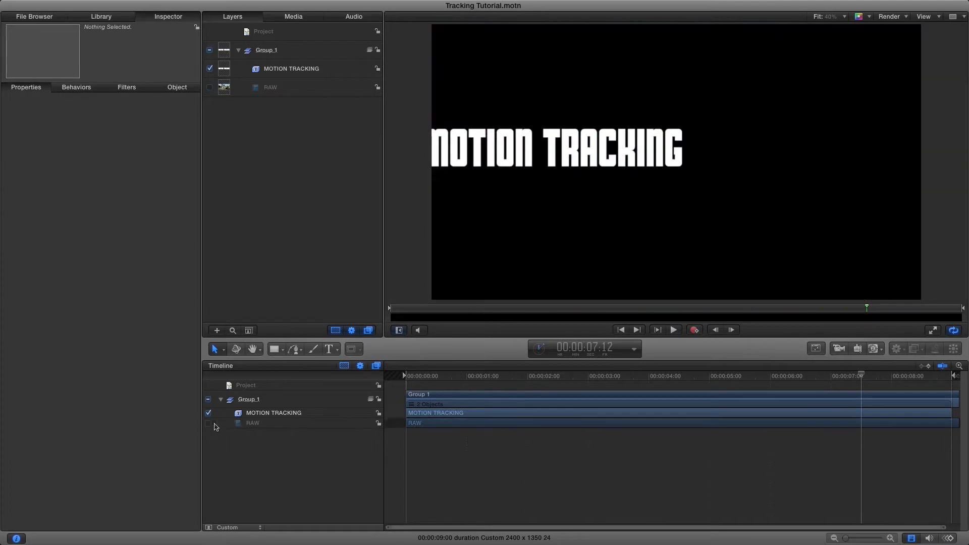
pyautogui.press('Home')
pyautogui.press('space')
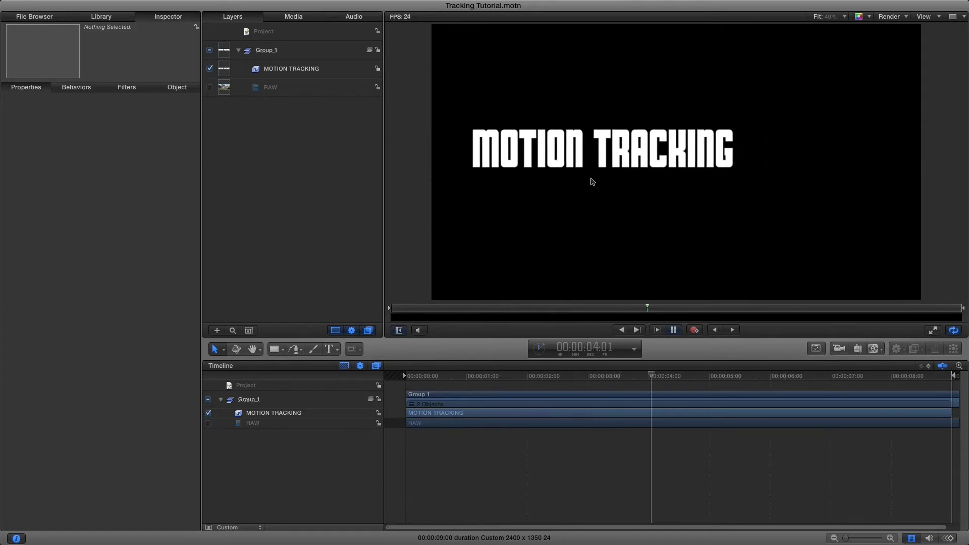
pyautogui.press('space')
pyautogui.click(208, 423)
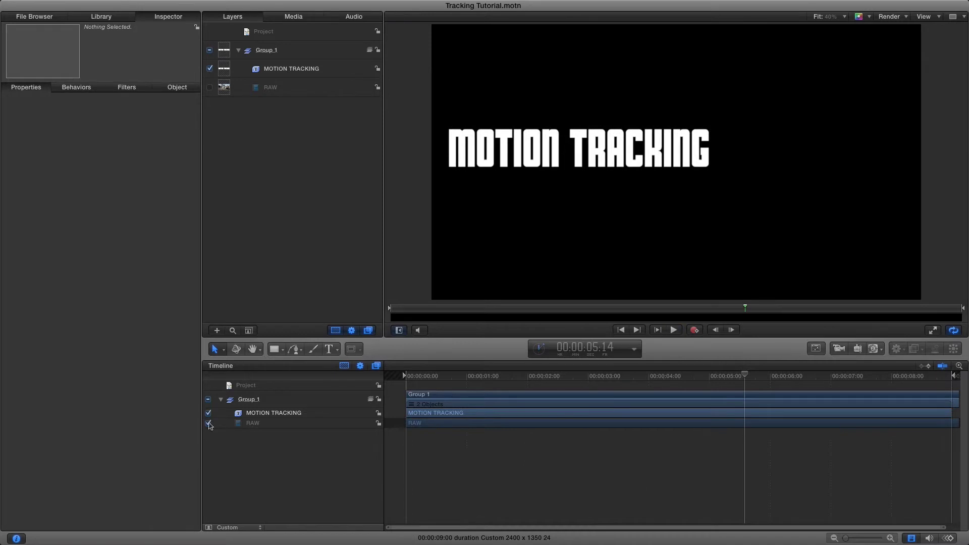
# Reset the MOTION TRACKING title's position parameter to remove its keyframes, and hide the title layer.
pyautogui.click(287, 414)
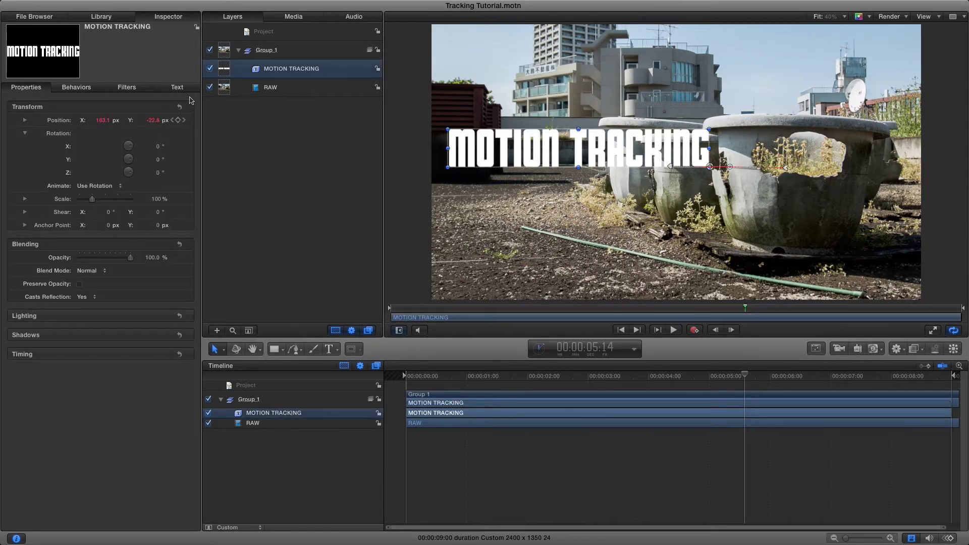
pyautogui.moveTo(193, 121)
pyautogui.click(191, 125)
pyautogui.click(207, 127)
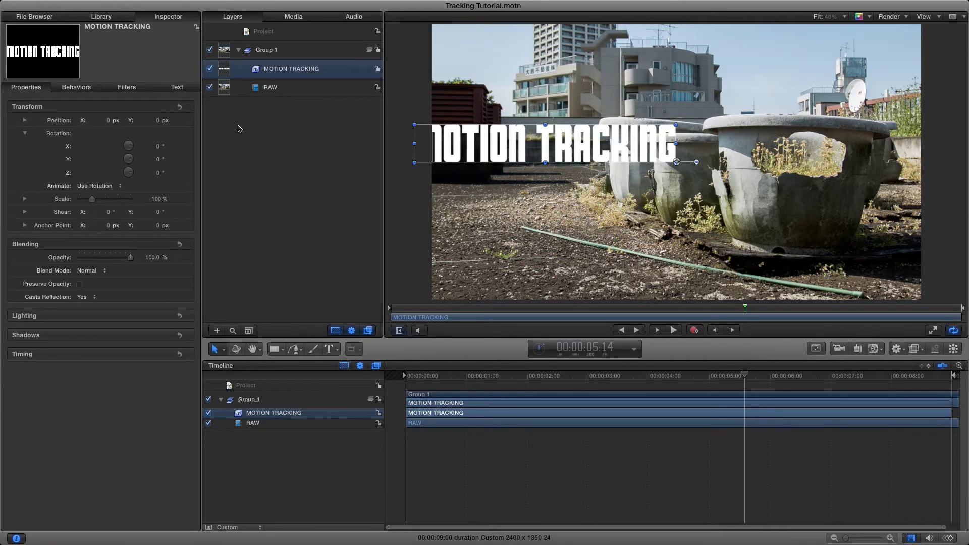
pyautogui.click(209, 414)
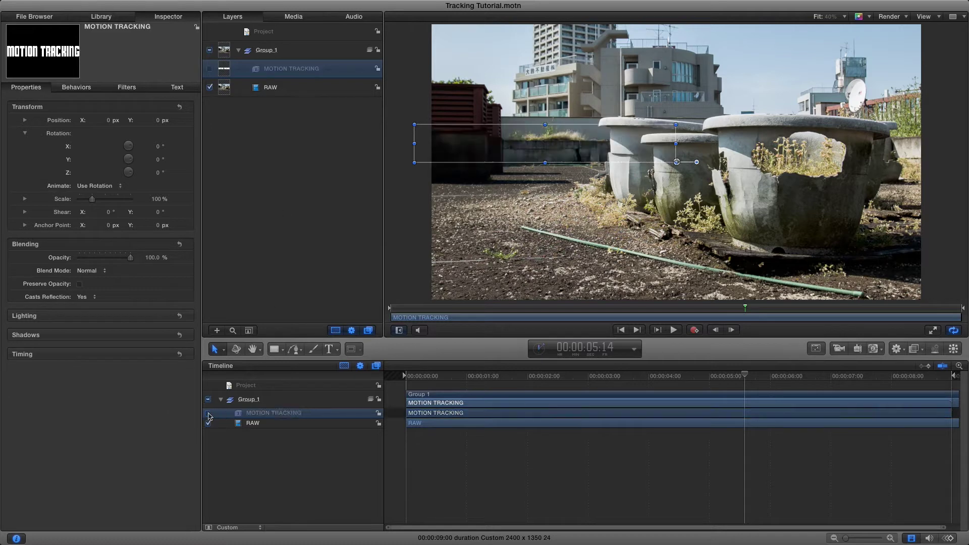
# Apply the Analyze Motion behavior to the RAW layer with the playhead at the first frame.
pyautogui.click(292, 423)
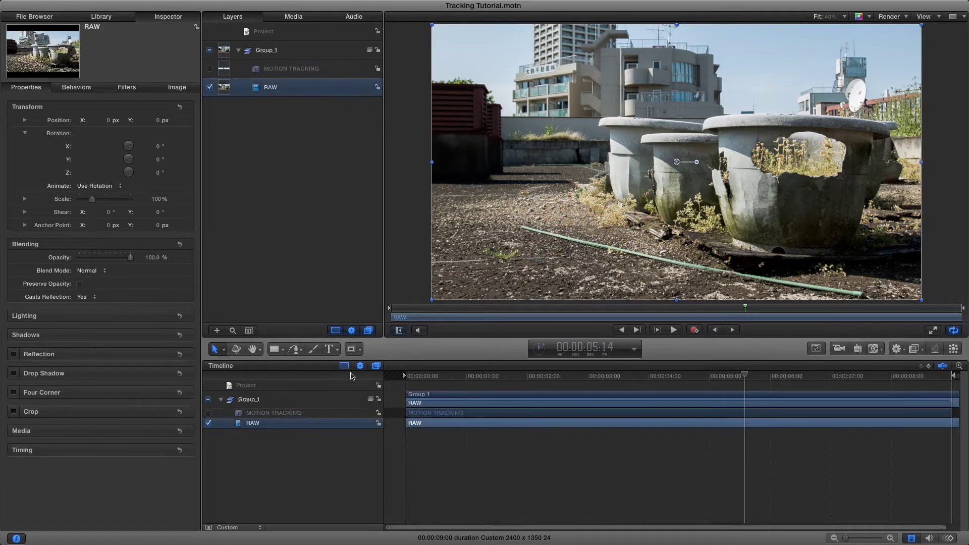
pyautogui.click(410, 376)
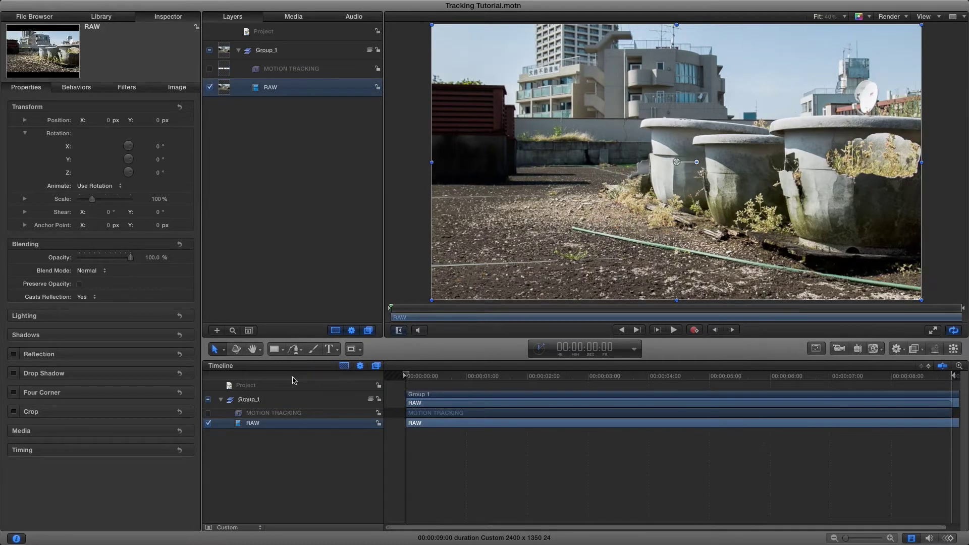
pyautogui.click(897, 349)
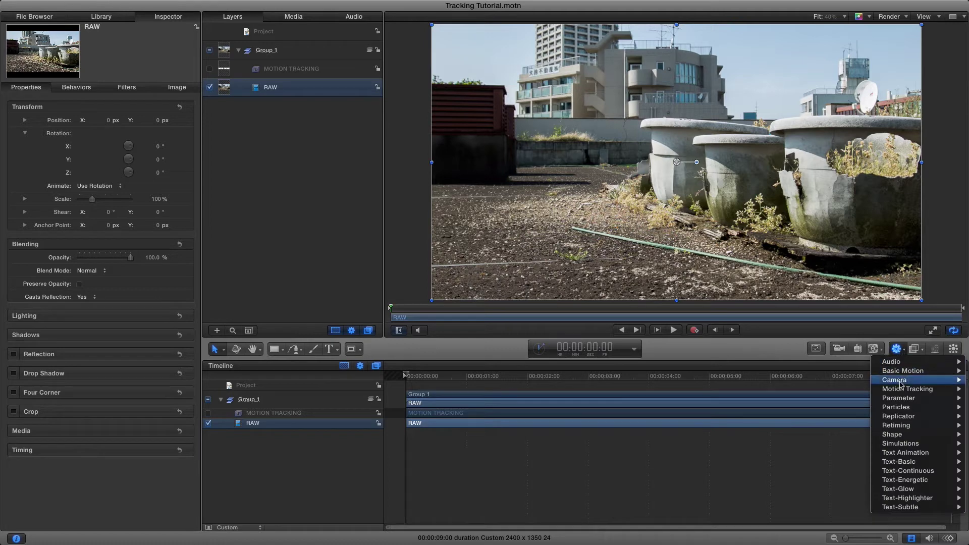
pyautogui.moveTo(901, 389)
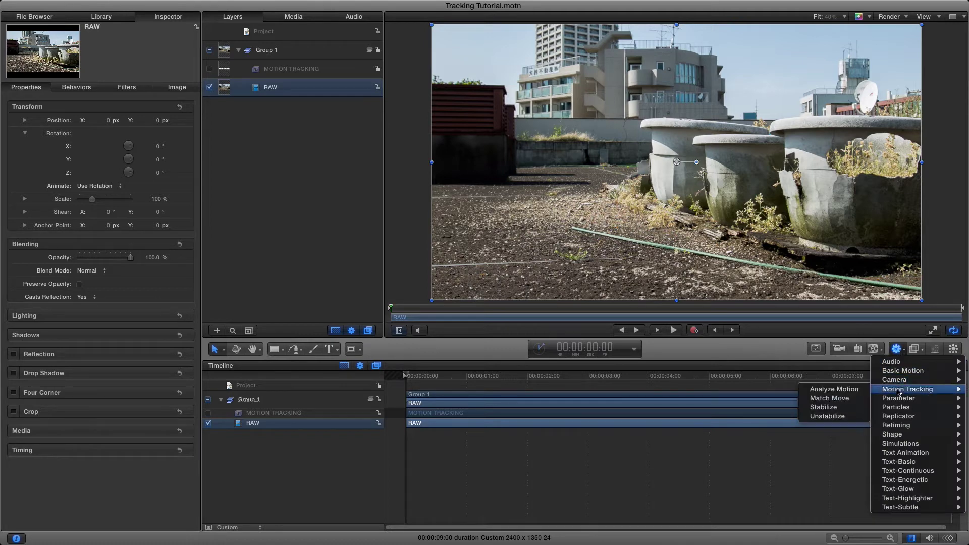
pyautogui.click(852, 392)
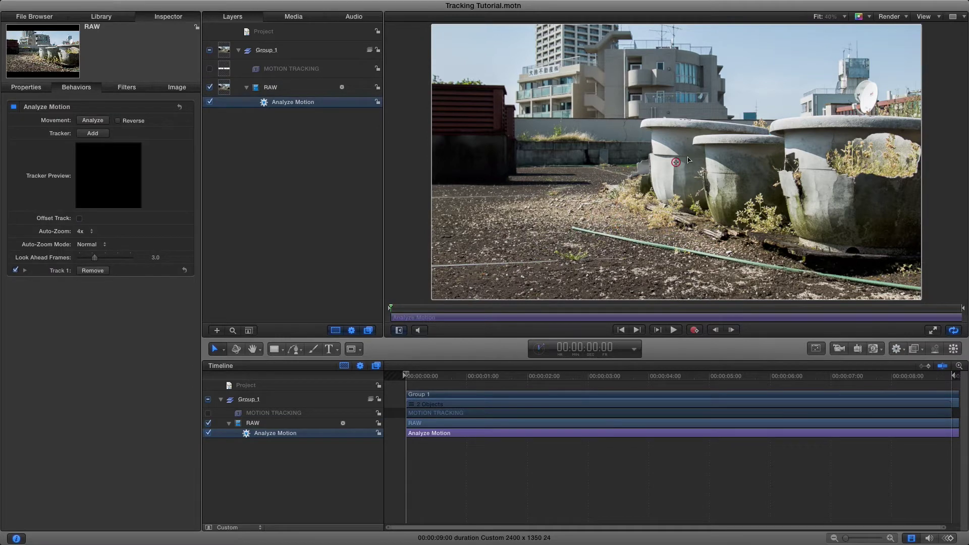
# Place the Track 1 tracker on the large pot's broken edge and fine-tune it onto the dark corner.
pyautogui.moveTo(675, 165)
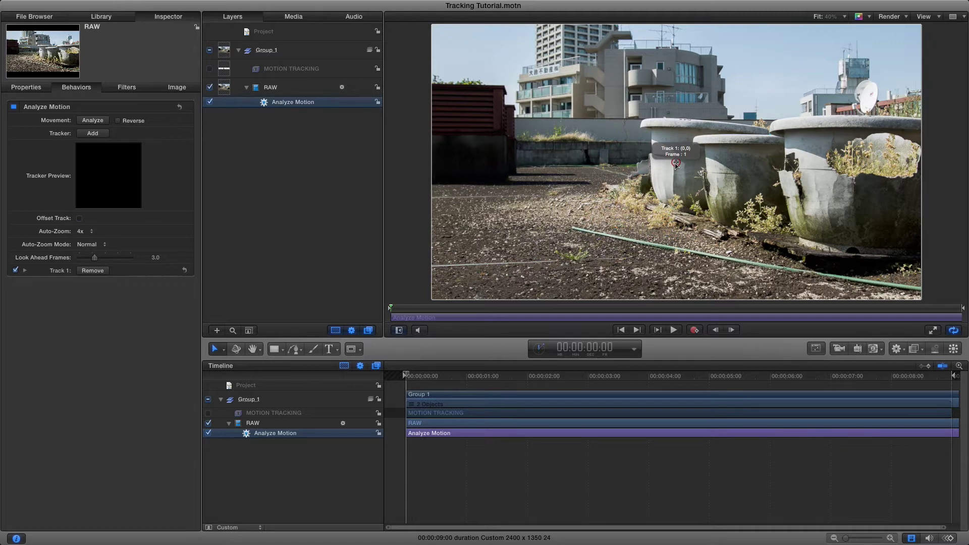
pyautogui.moveTo(675, 165); pyautogui.dragTo(798, 160)
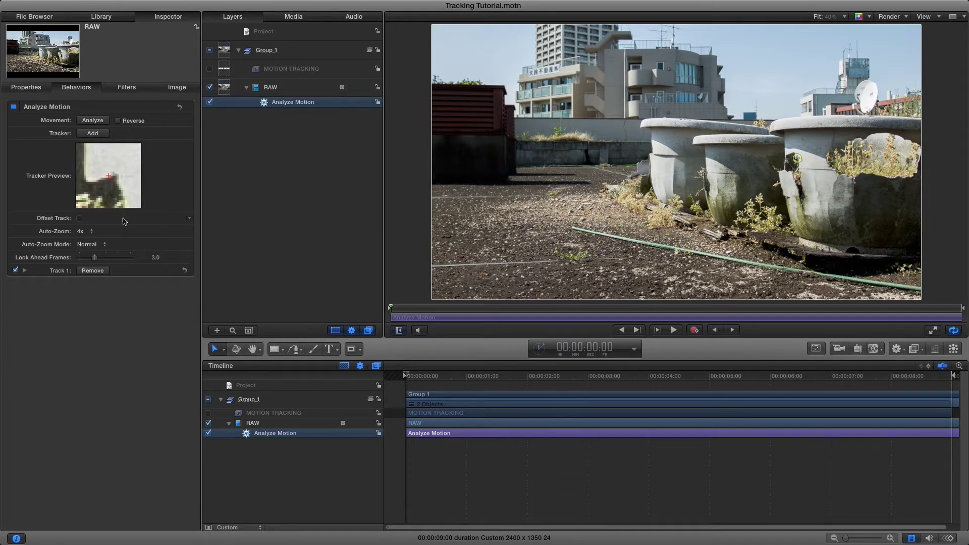
pyautogui.moveTo(109, 177); pyautogui.dragTo(81, 177)
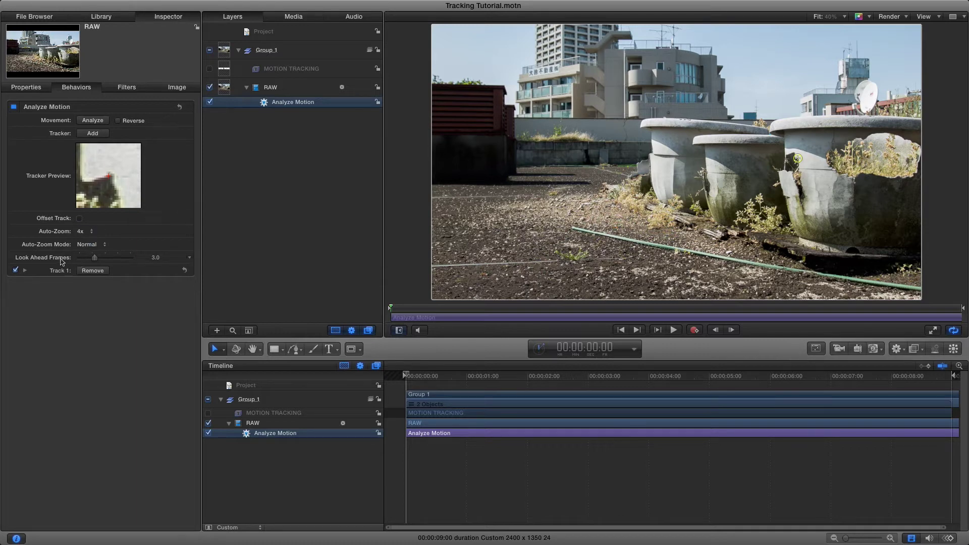
# Add a second tracker and place it on the satellite dish's detail, at about (954, 337).
pyautogui.click(91, 134)
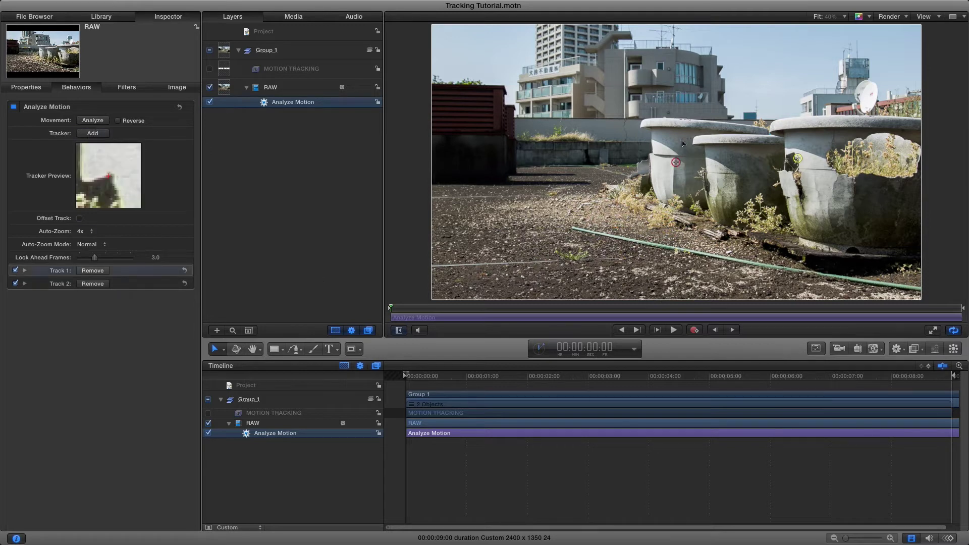
pyautogui.moveTo(797, 158); pyautogui.dragTo(871, 93)
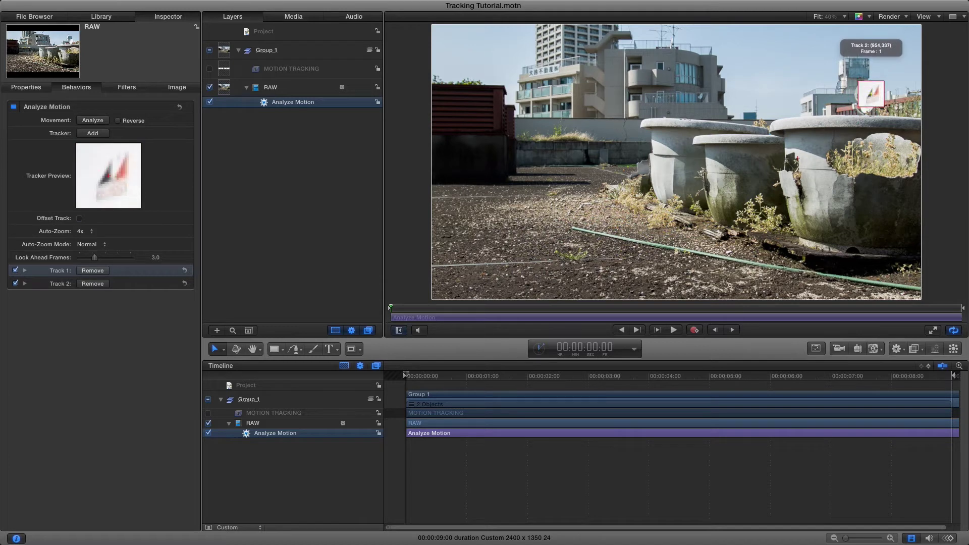
pyautogui.moveTo(871, 93); pyautogui.dragTo(871, 95)
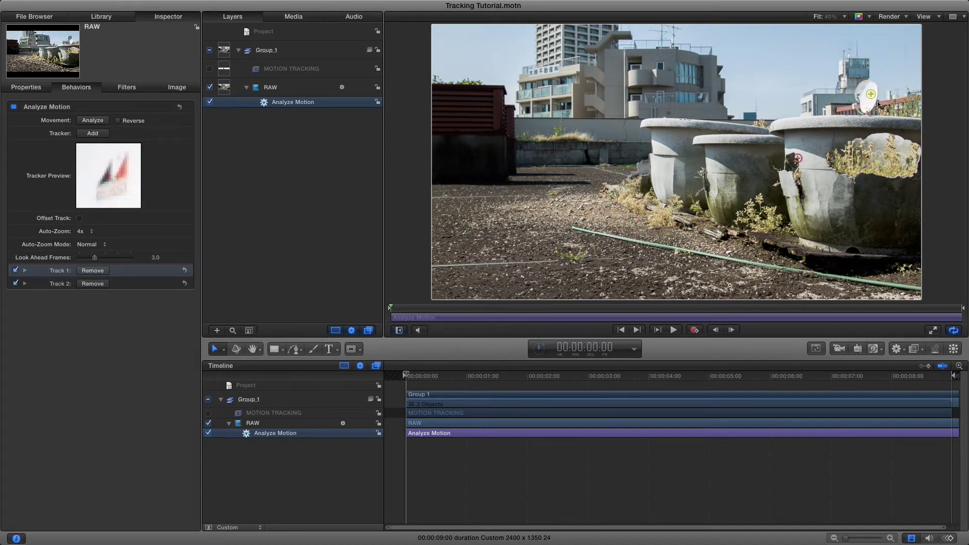
# Add a third tracker, place it on a character of the left building's rooftop sign, and analyze the motion of all trackers.
pyautogui.click(92, 133)
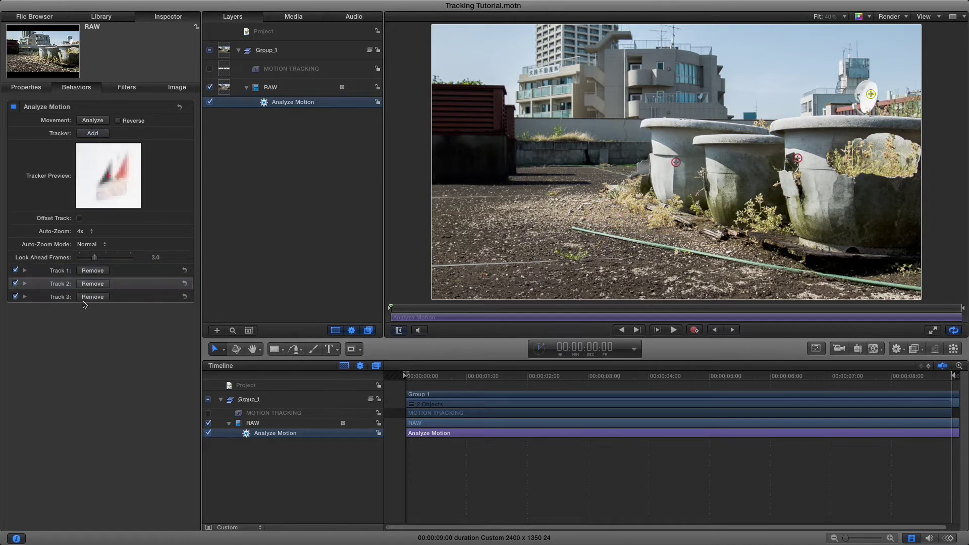
pyautogui.moveTo(676, 162); pyautogui.dragTo(541, 72)
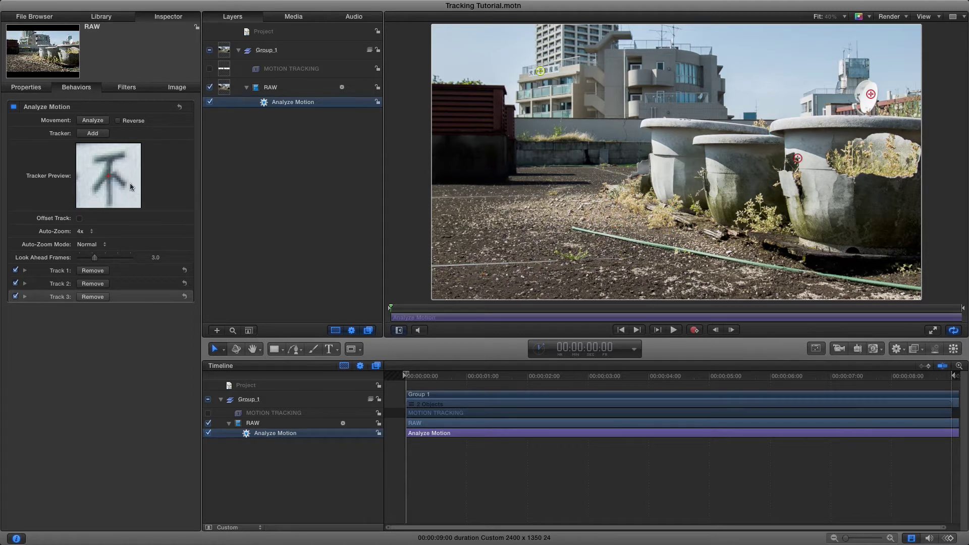
pyautogui.click(91, 122)
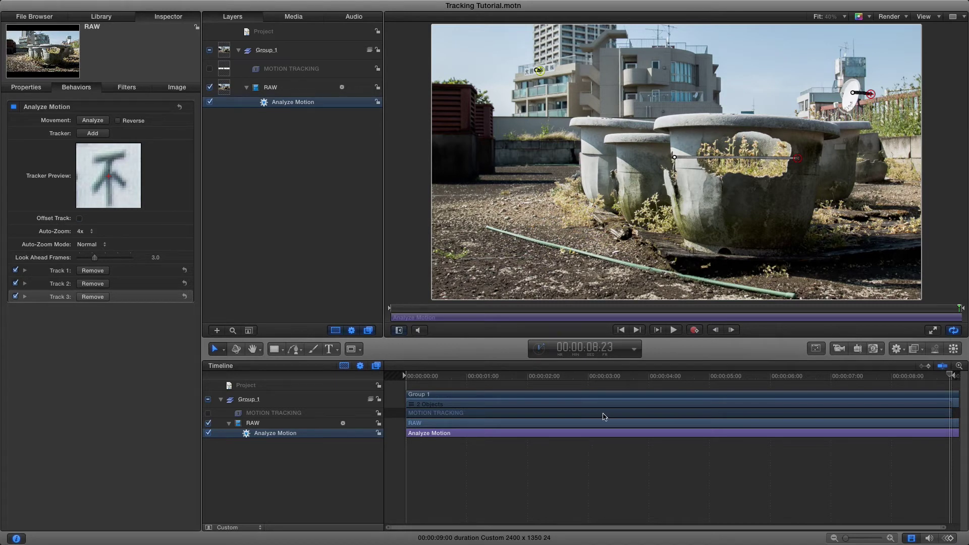
# Scrub through the footage to check that the three motion paths hold, and return the playhead to the first frame.
pyautogui.moveTo(867, 377); pyautogui.dragTo(418, 377)
pyautogui.moveTo(594, 386); pyautogui.dragTo(643, 385)
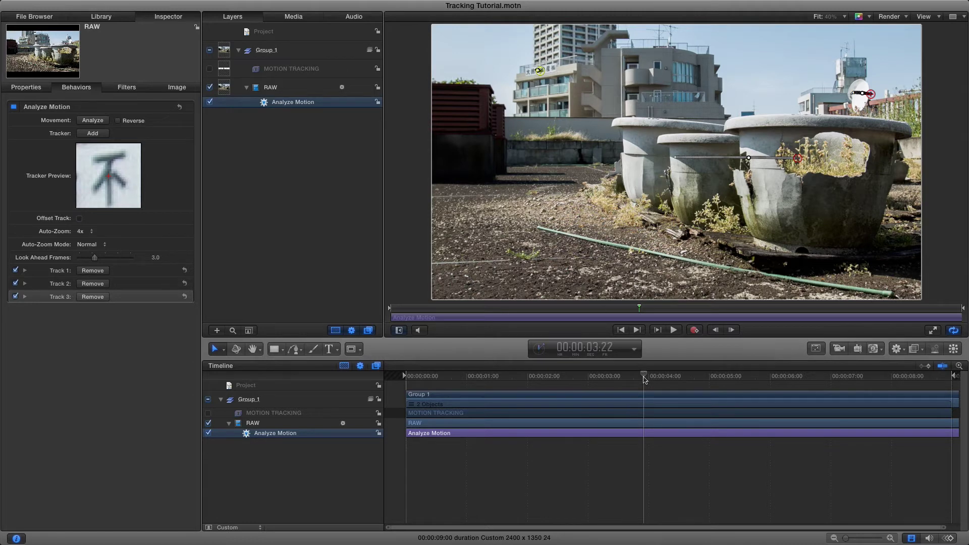
pyautogui.moveTo(644, 380); pyautogui.dragTo(904, 383)
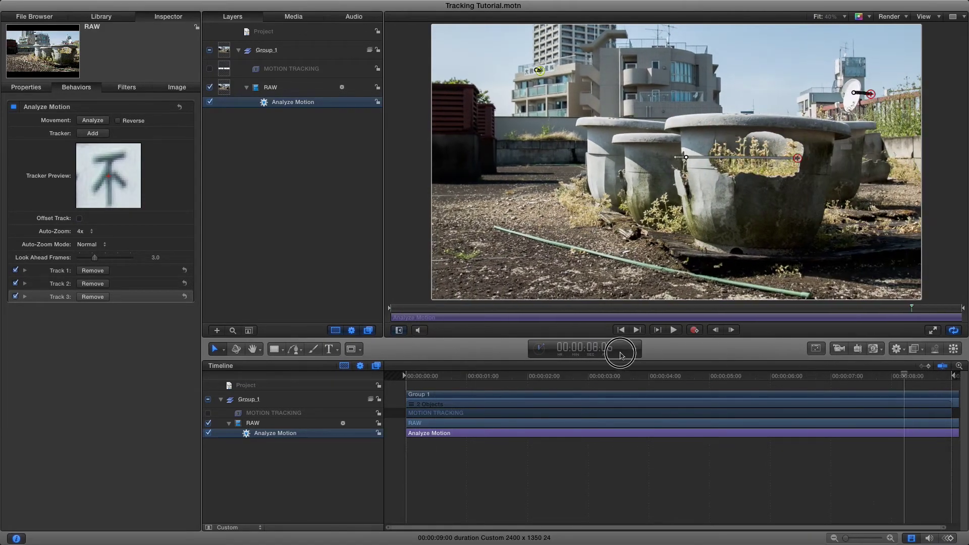
pyautogui.moveTo(620, 355); pyautogui.dragTo(213, 348)
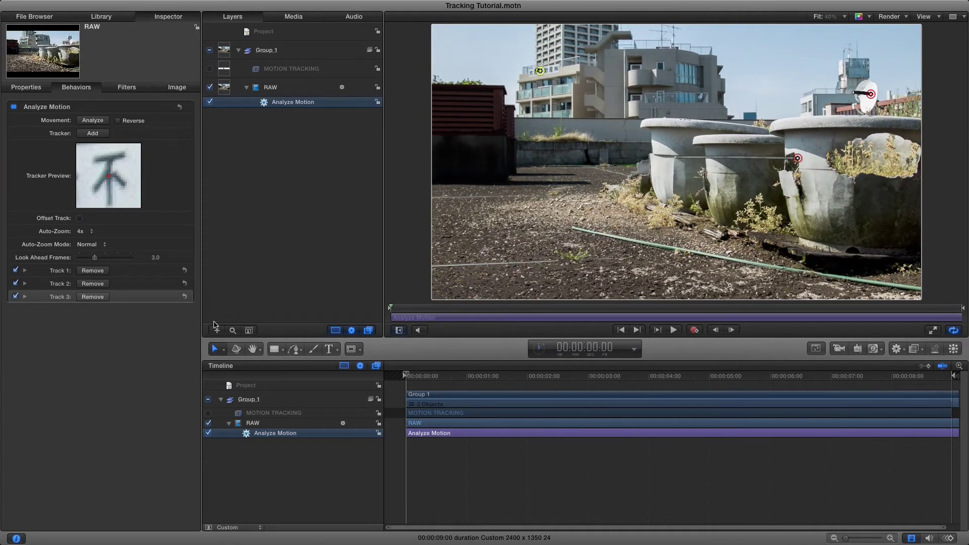
# Show the MOTION TRACKING title layer and move the title beside the large pot's broken edge, at about X 518, Y -17 px.
pyautogui.click(207, 413)
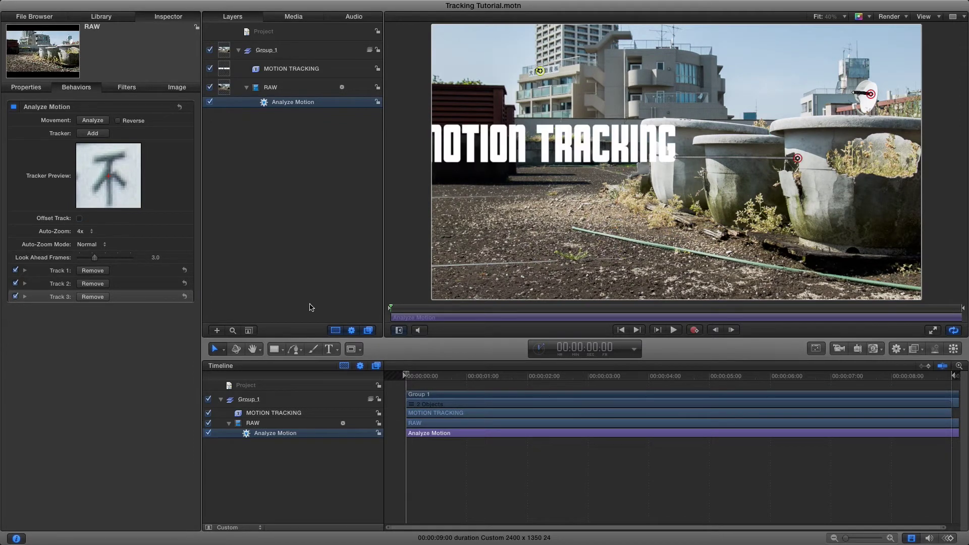
pyautogui.click(529, 132)
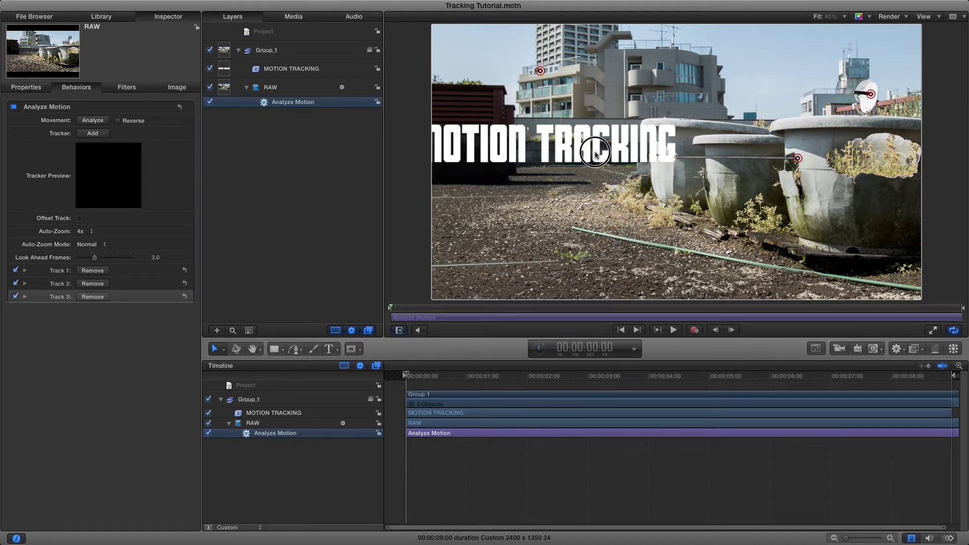
pyautogui.click(208, 413)
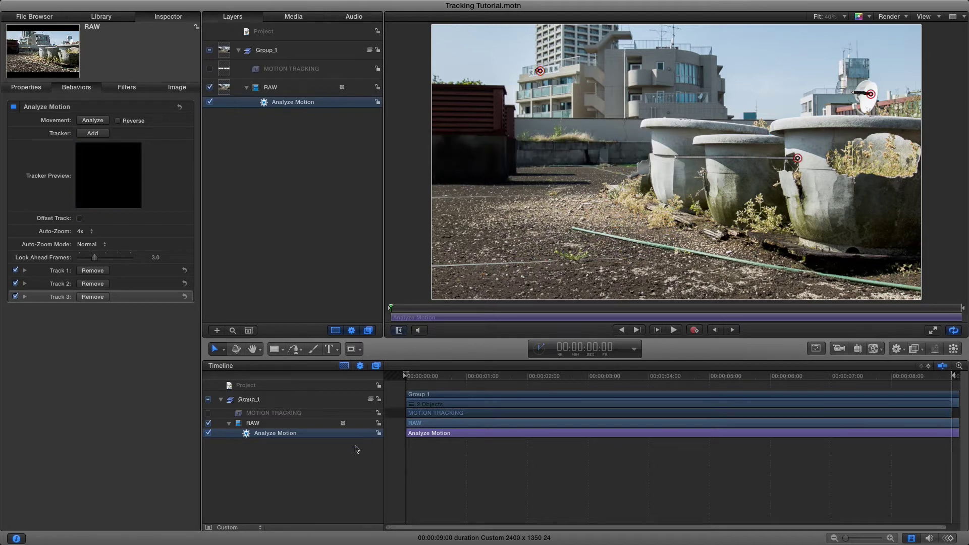
pyautogui.click(208, 412)
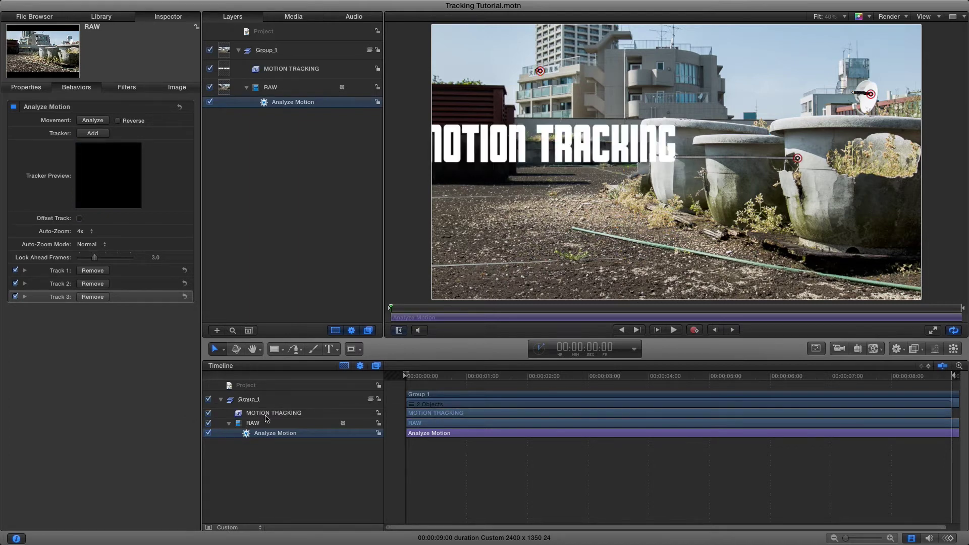
pyautogui.click(266, 414)
pyautogui.moveTo(517, 138); pyautogui.dragTo(623, 142)
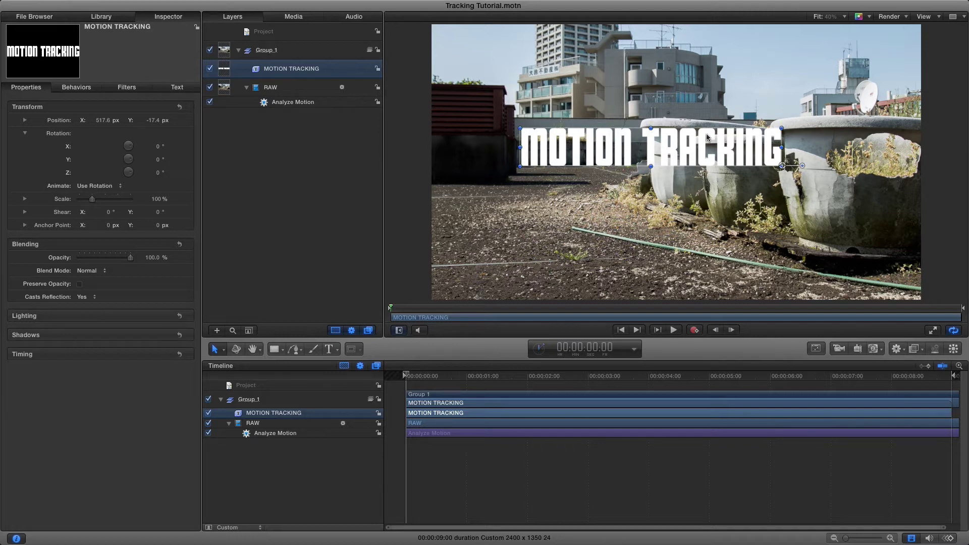
# Apply the Match Move behavior to the title, with RAW: Analyze Motion as its source and Rotation-Scale set to Track 1.
pyautogui.click(898, 349)
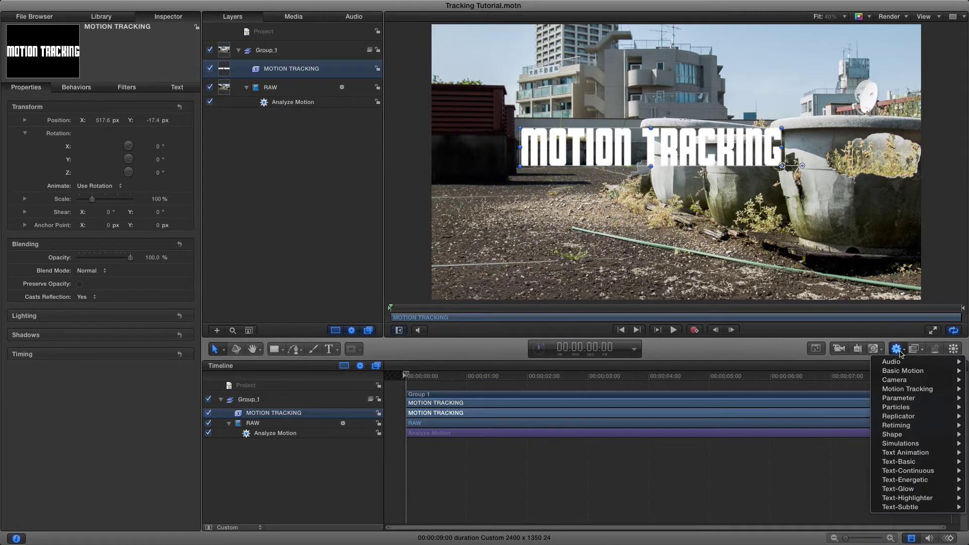
pyautogui.moveTo(902, 390)
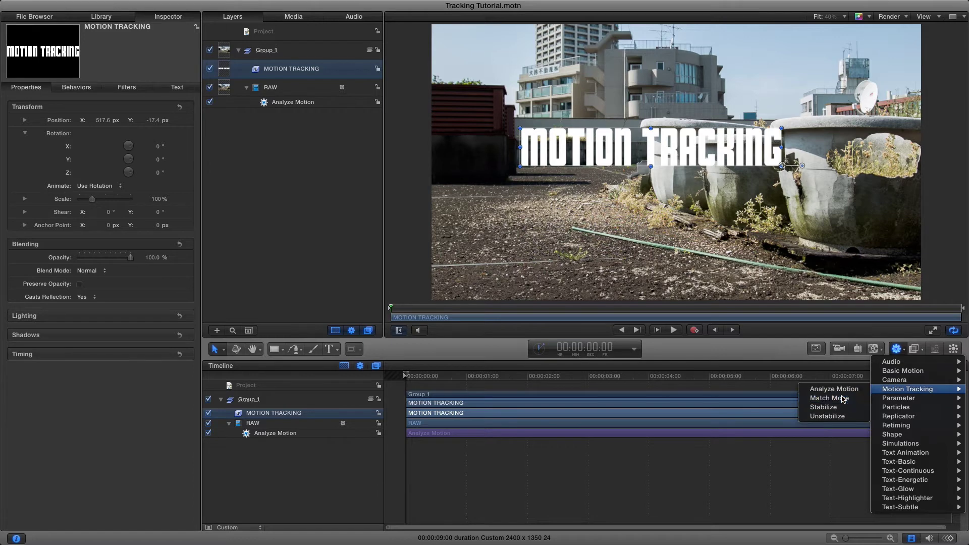
pyautogui.click(843, 399)
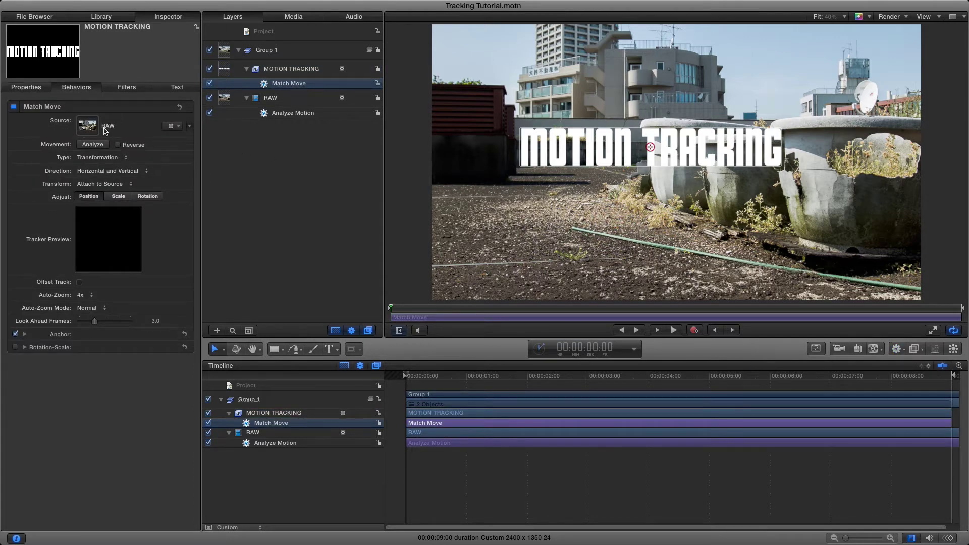
pyautogui.click(179, 127)
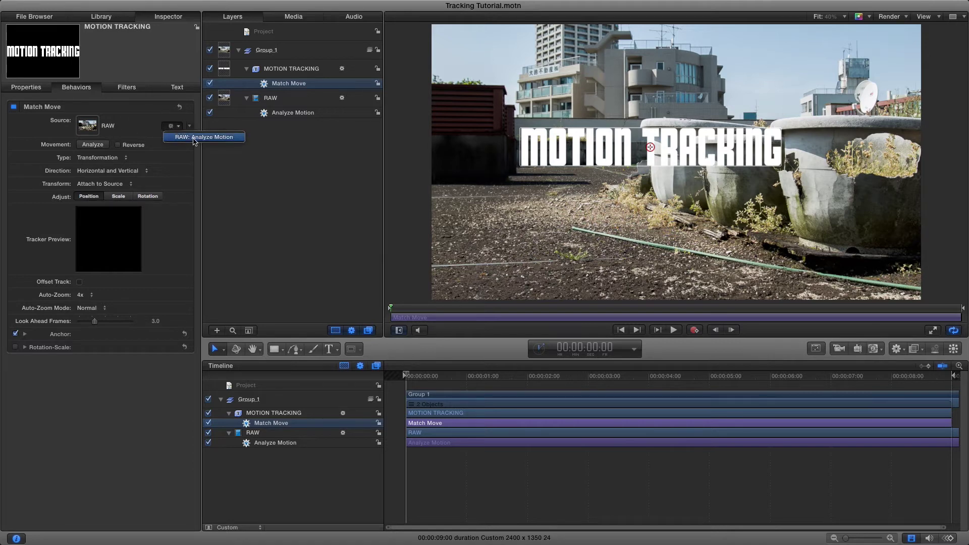
pyautogui.click(195, 139)
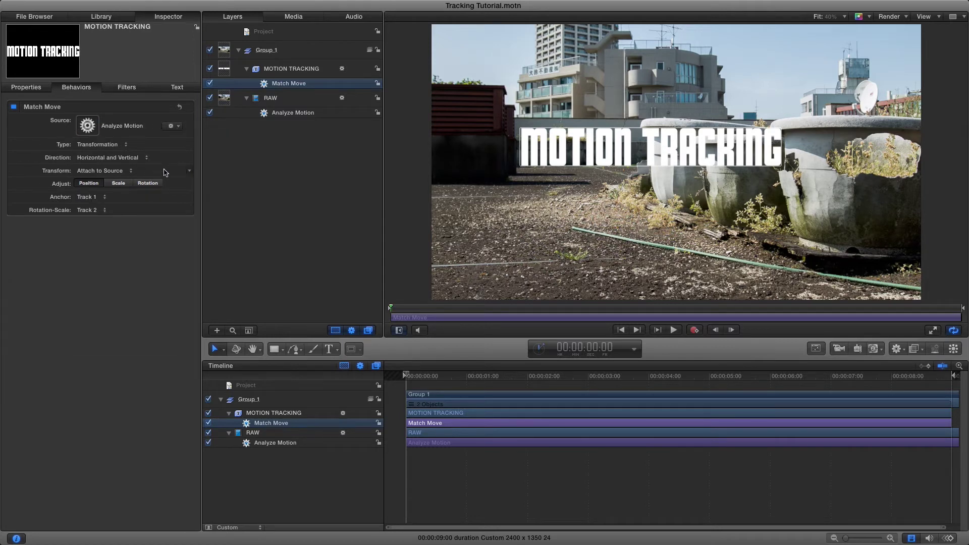
pyautogui.click(90, 210)
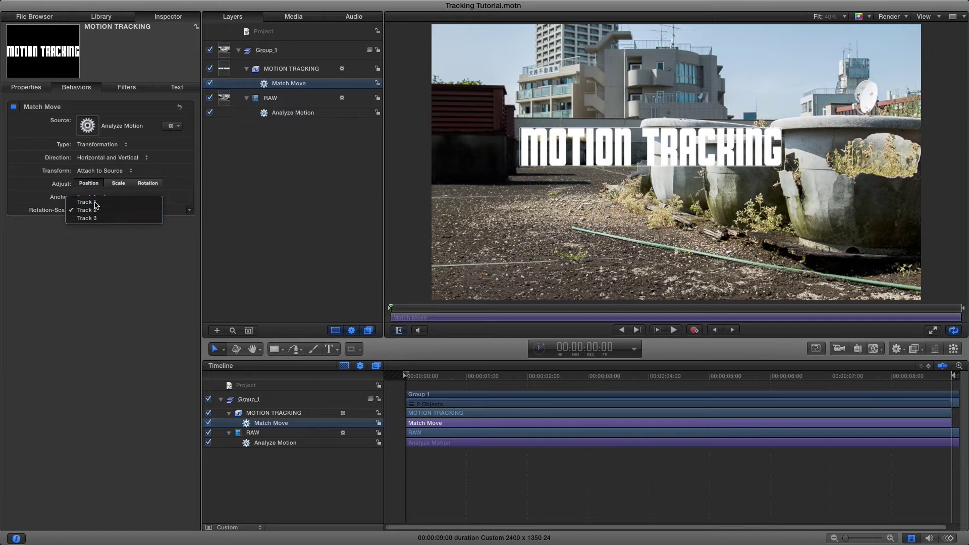
pyautogui.click(87, 201)
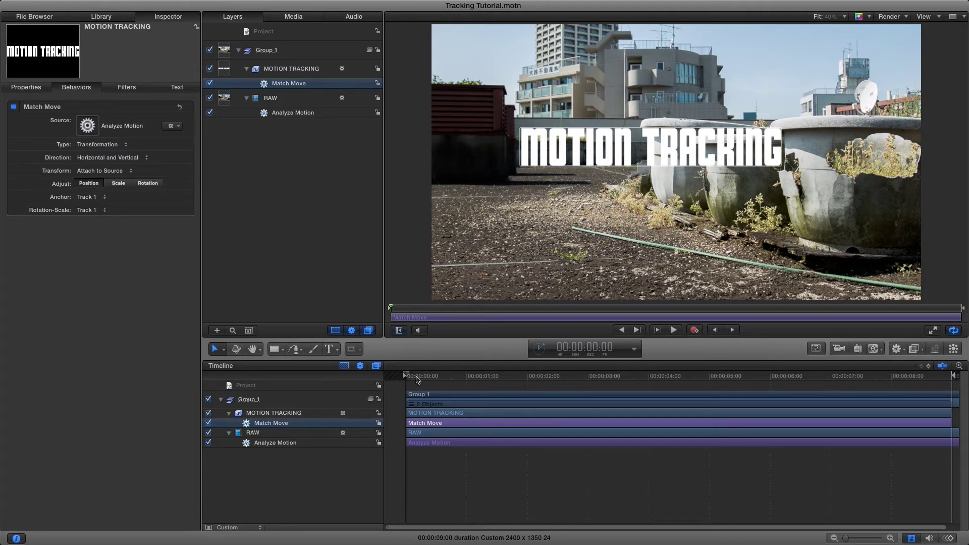
# Play the clip to check how the title follows the pot, and return the playhead to the first frame.
pyautogui.moveTo(417, 380); pyautogui.dragTo(490, 377)
pyautogui.press('space')
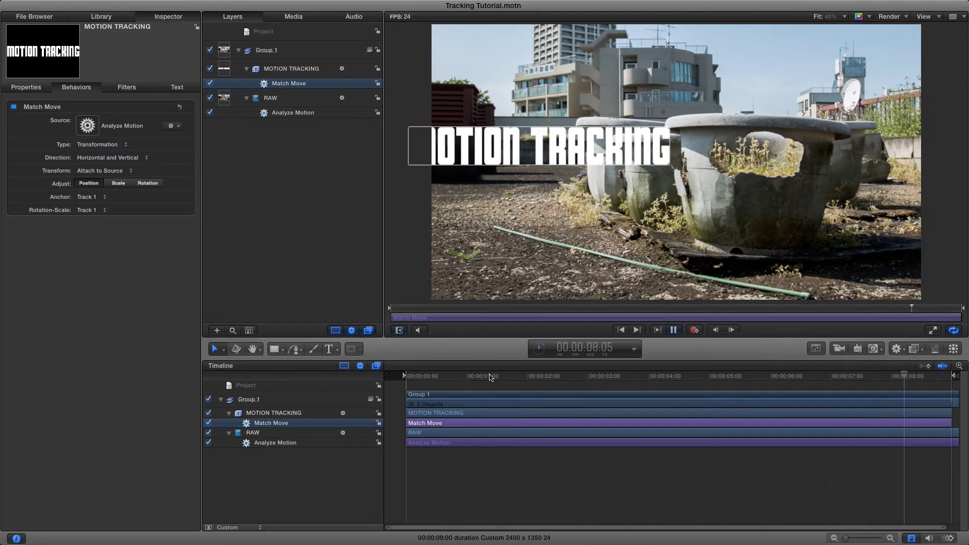
pyautogui.press('space')
pyautogui.moveTo(889, 383); pyautogui.dragTo(266, 387)
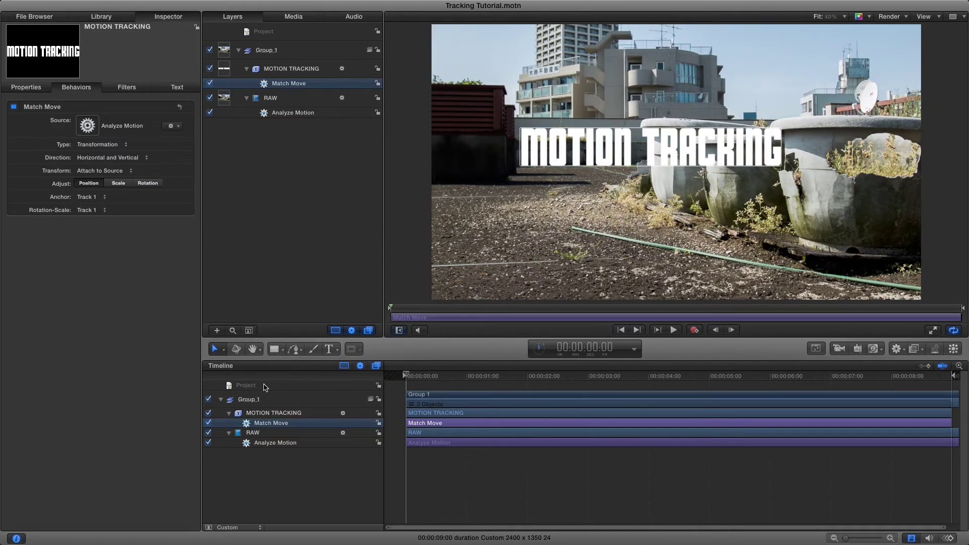
# Apply the Metropolitan 3D style to the MOTION TRACKING title.
pyautogui.click(179, 86)
pyautogui.click(70, 120)
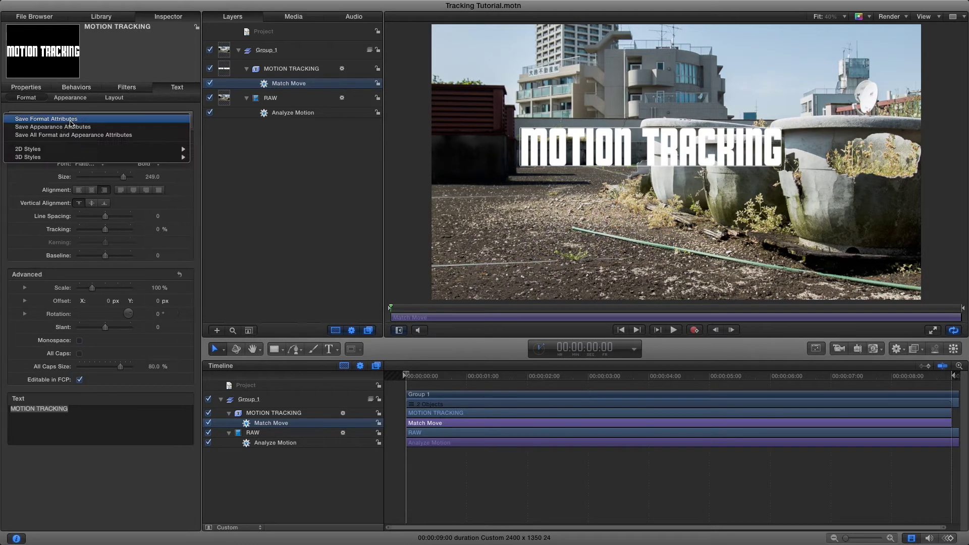
pyautogui.moveTo(48, 158)
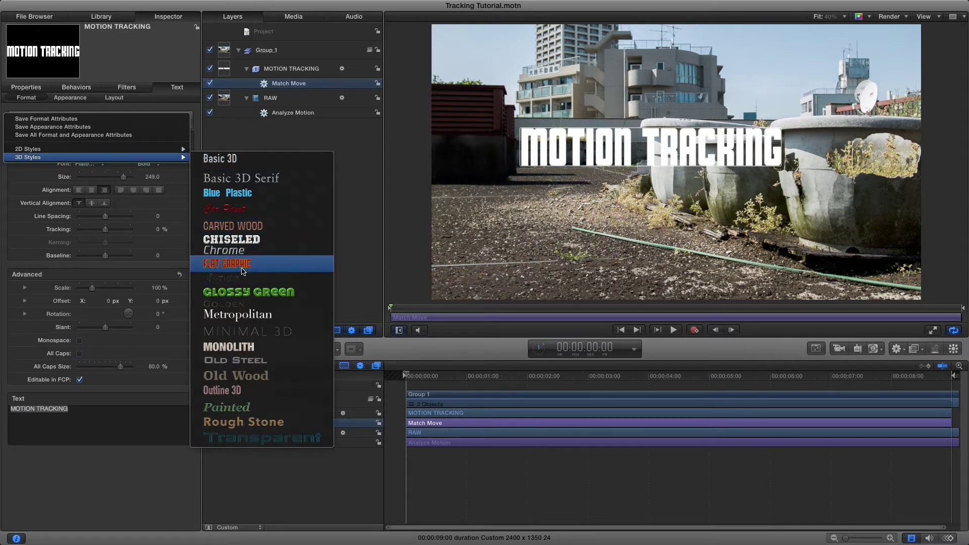
pyautogui.click(249, 319)
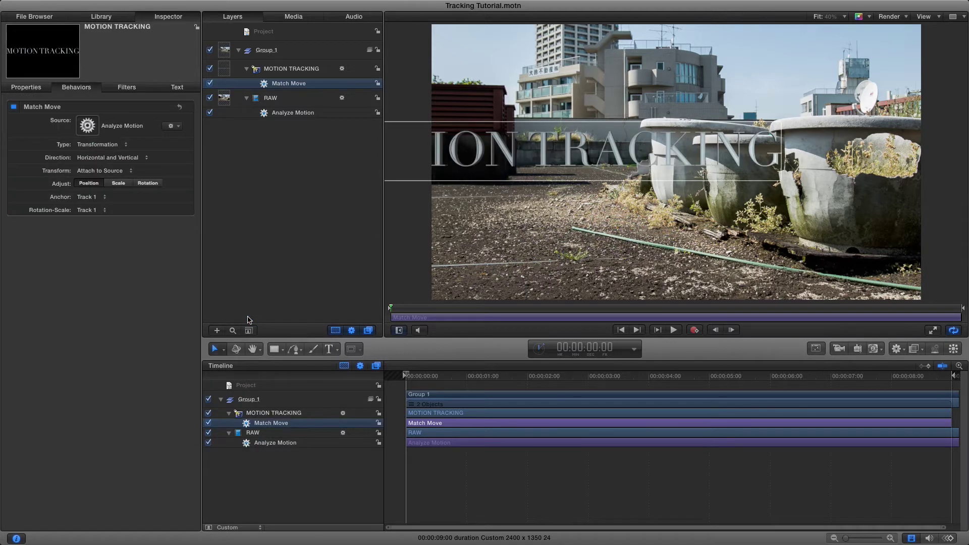
# Preview the tracked Metropolitan-style title over the footage with nothing selected.
pyautogui.moveTo(400, 374)
pyautogui.mouseDown()
pyautogui.moveTo(563, 378)
pyautogui.moveTo(387, 376)
pyautogui.mouseUp()
pyautogui.press('space')
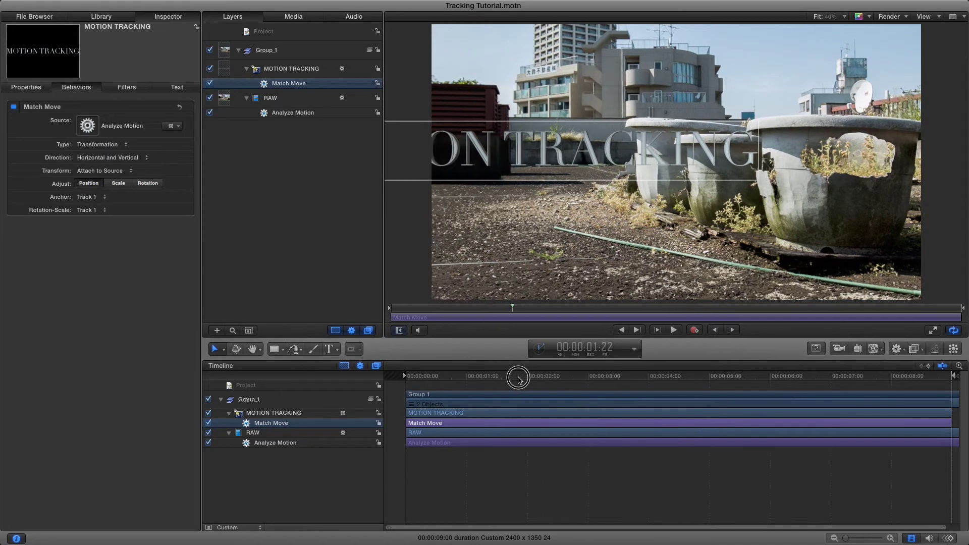
pyautogui.press('space')
pyautogui.press('super+shift+a')
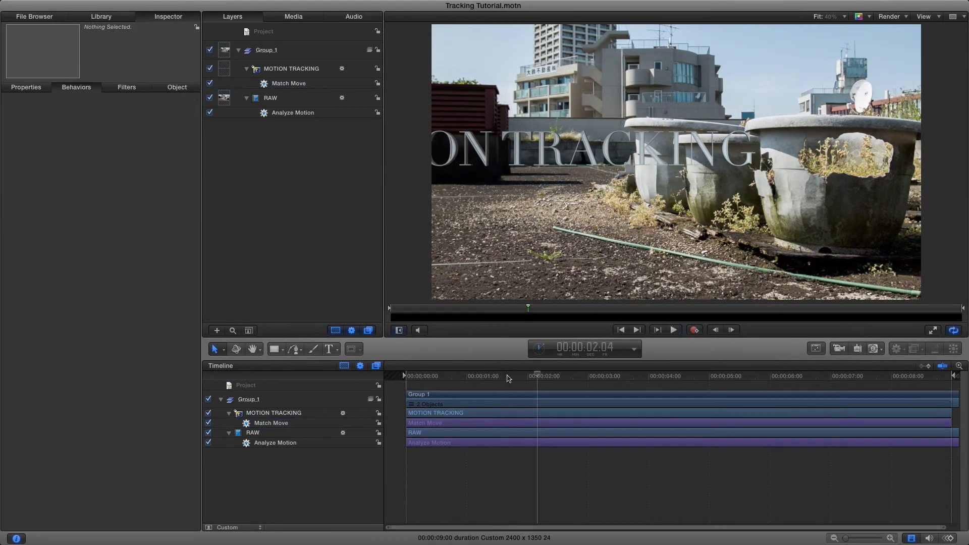
pyautogui.press('space')
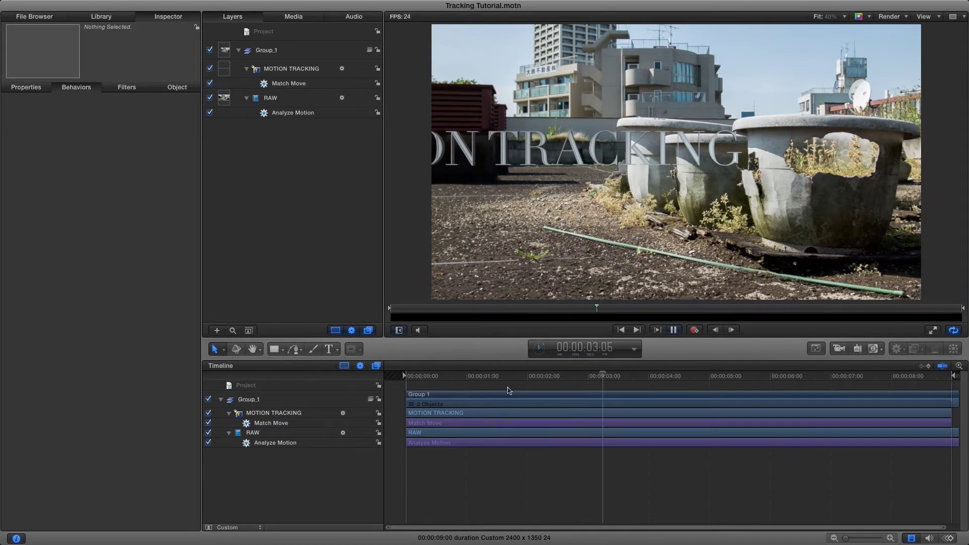
pyautogui.press('space')
# Replace the title's text with "Hugo" on the first line and "Weaving" on the second, and deselect it.
pyautogui.doubleClick(487, 141)
pyautogui.click(490, 141)
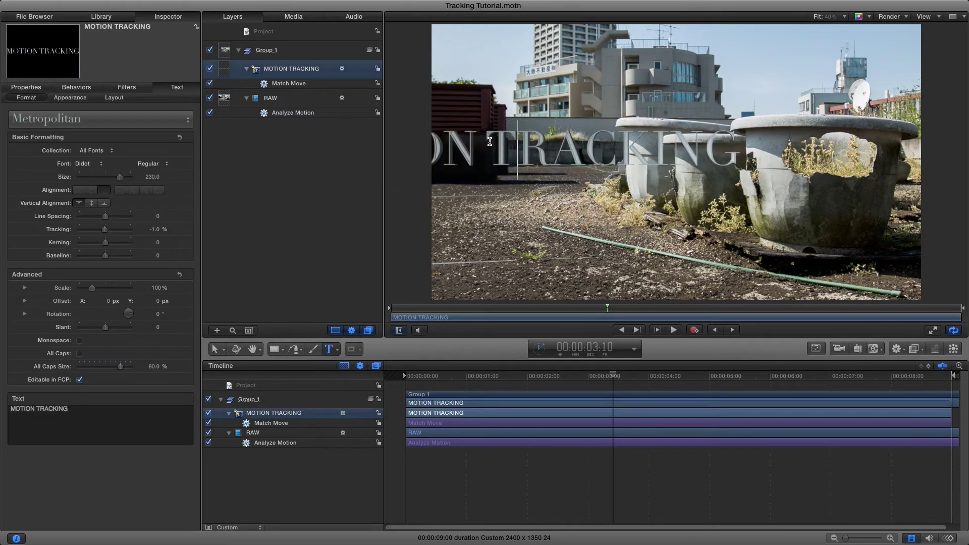
pyautogui.press('super+a')
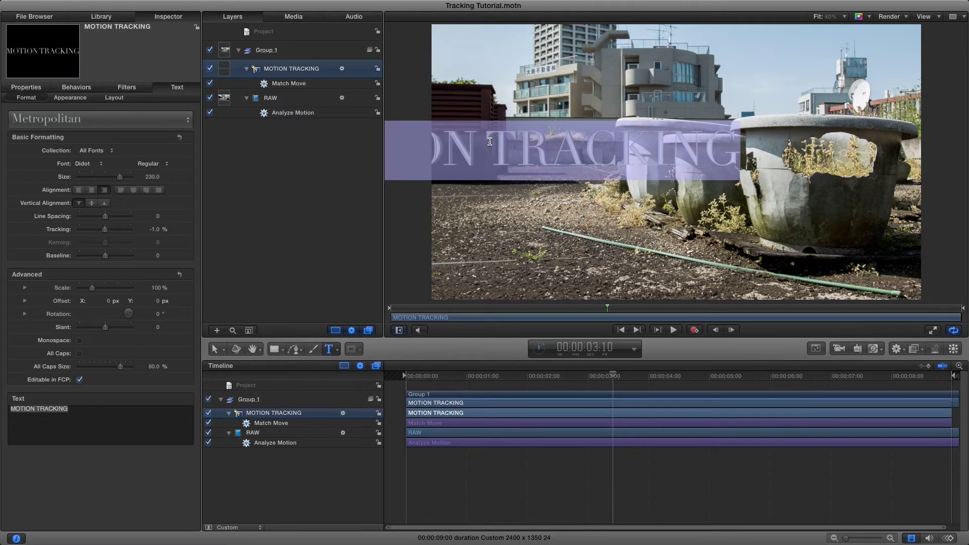
pyautogui.press('BackSpace')
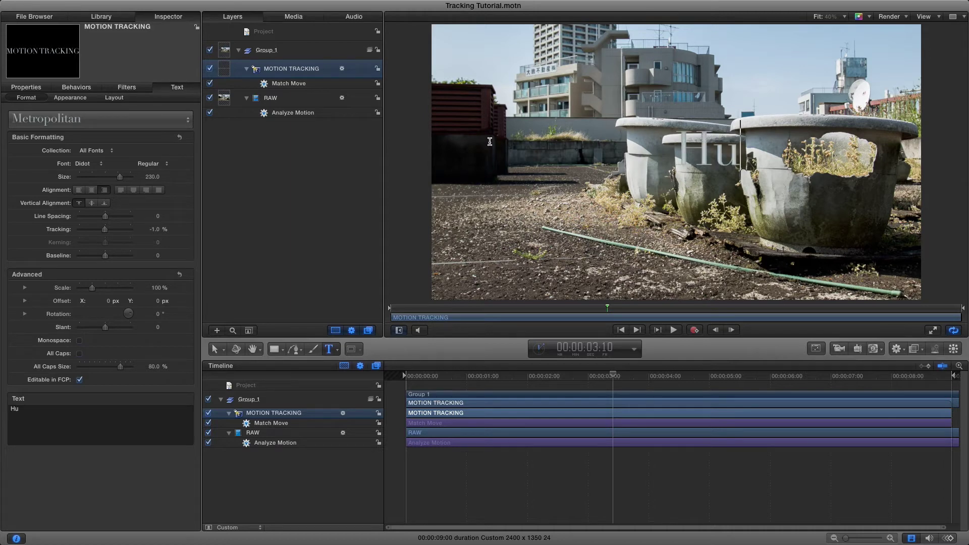
pyautogui.write('Hugo')
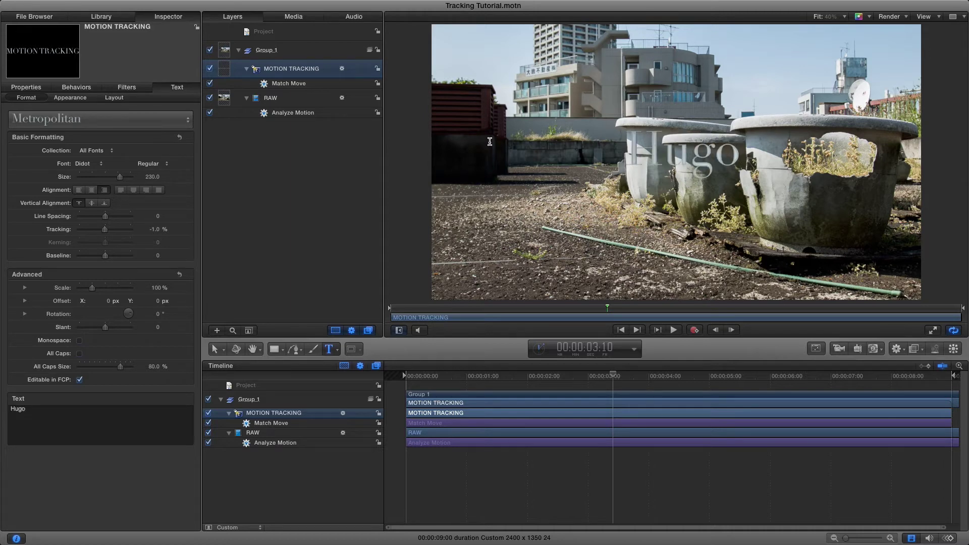
pyautogui.press('Return')
pyautogui.write('Weaving')
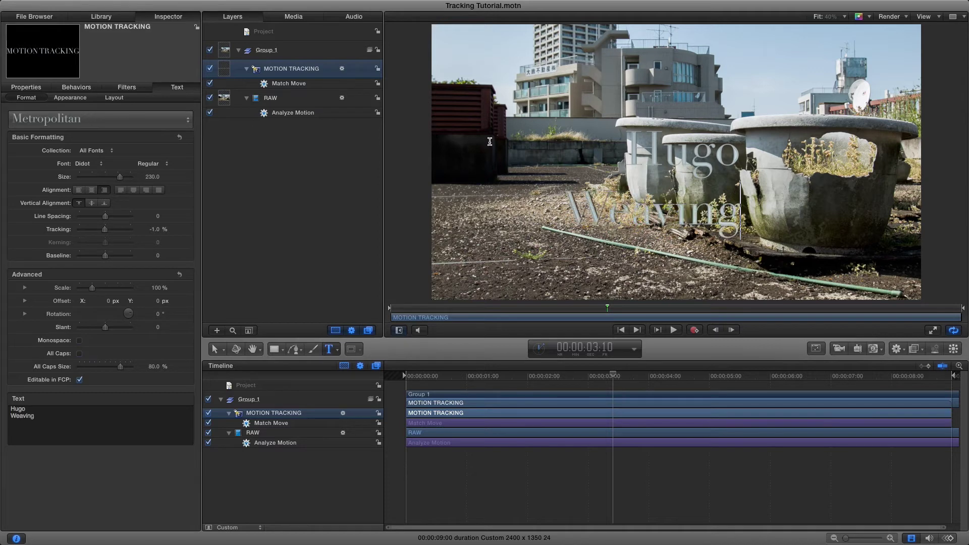
pyautogui.click(613, 474)
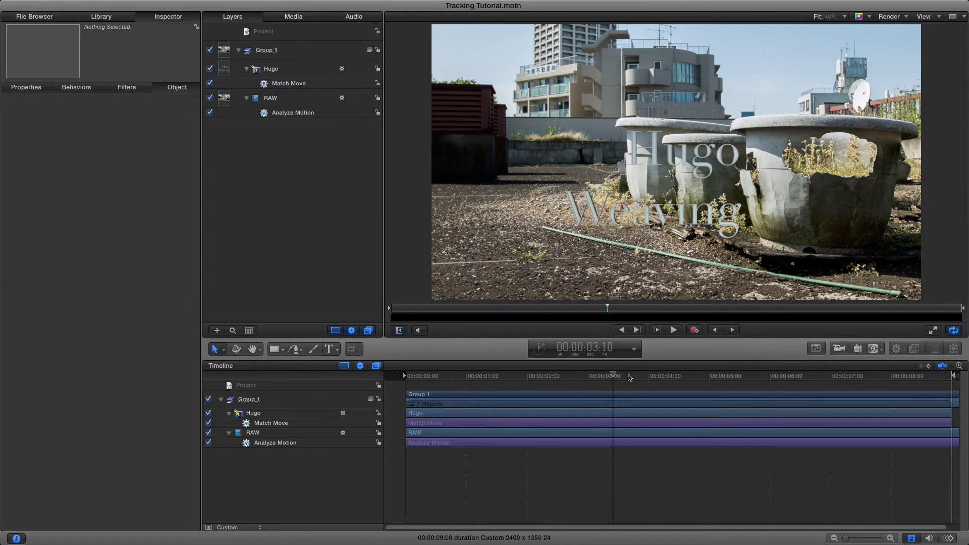
# Play back the two-line tracked title and shift it farther left of the large pot and slightly down.
pyautogui.moveTo(631, 378); pyautogui.dragTo(452, 378)
pyautogui.press('space')
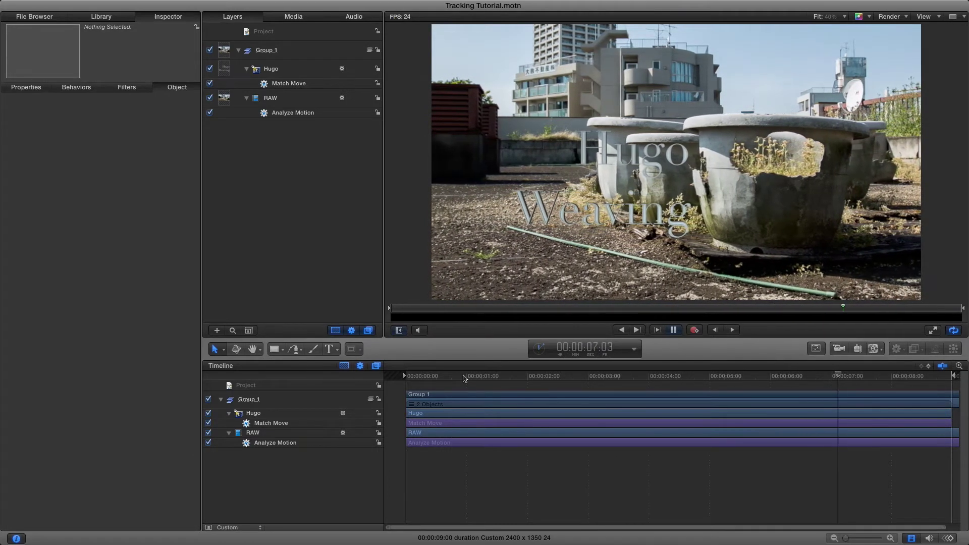
pyautogui.press('space')
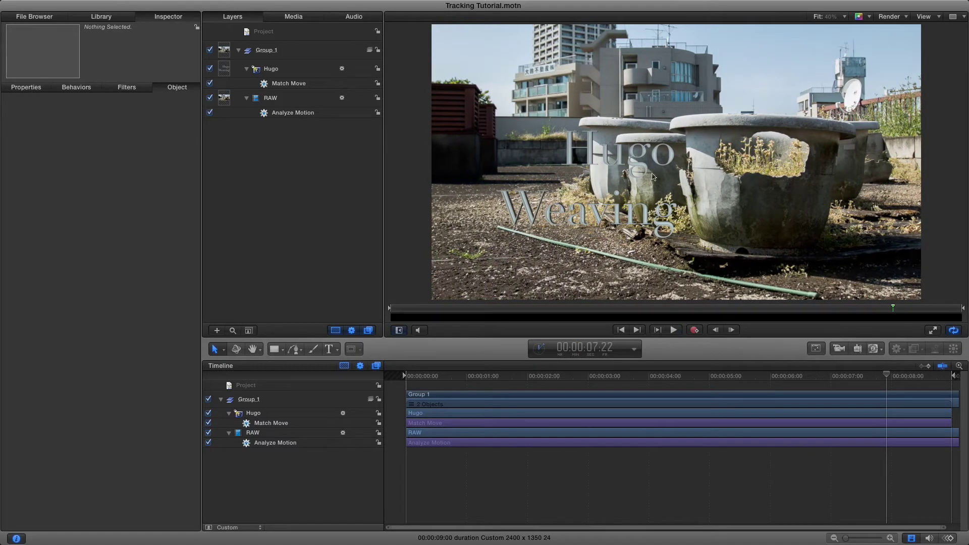
pyautogui.moveTo(647, 158); pyautogui.dragTo(616, 161)
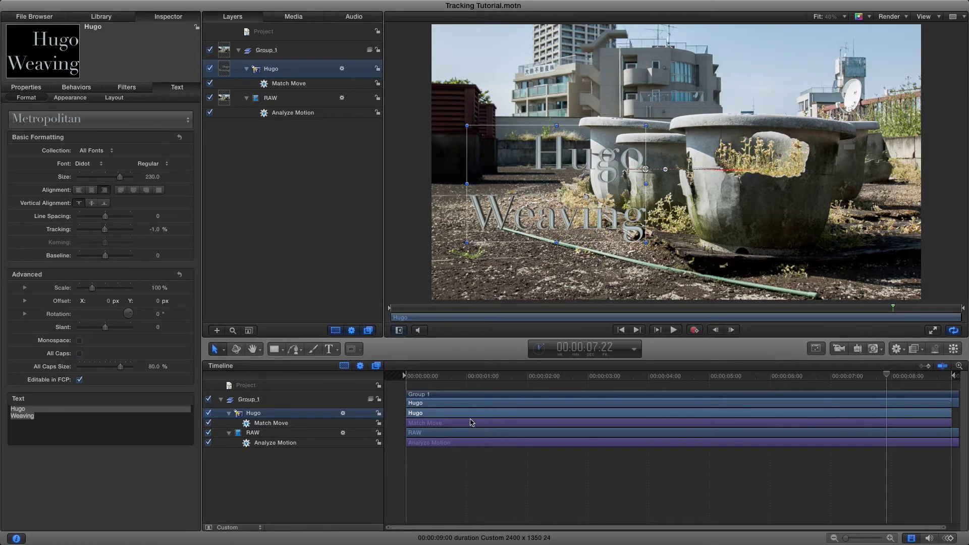
# Play back the two-line Hugo Weaving title, raise it slightly beside the pots, and set its line spacing to -90.
pyautogui.moveTo(433, 375); pyautogui.dragTo(338, 374)
pyautogui.press('space')
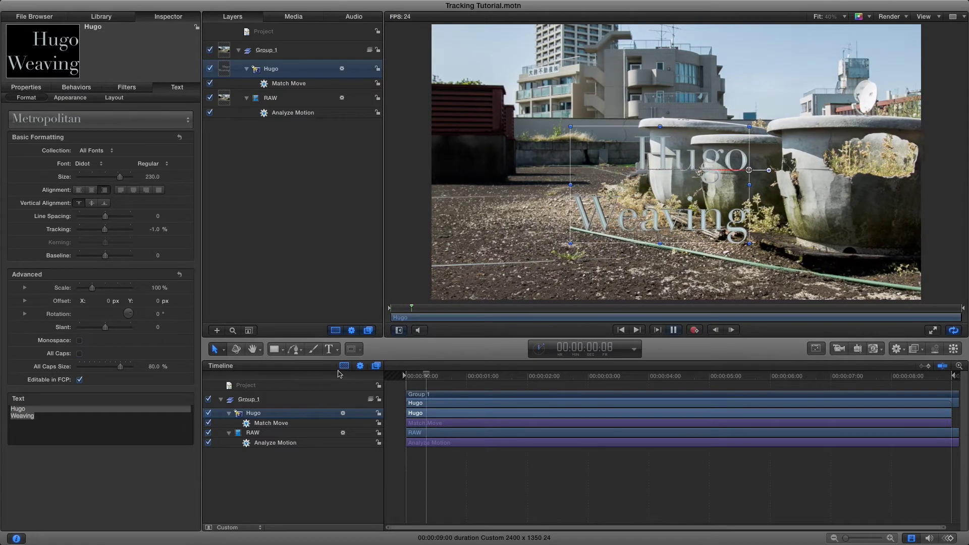
pyautogui.press('space')
pyautogui.moveTo(648, 207); pyautogui.dragTo(648, 207)
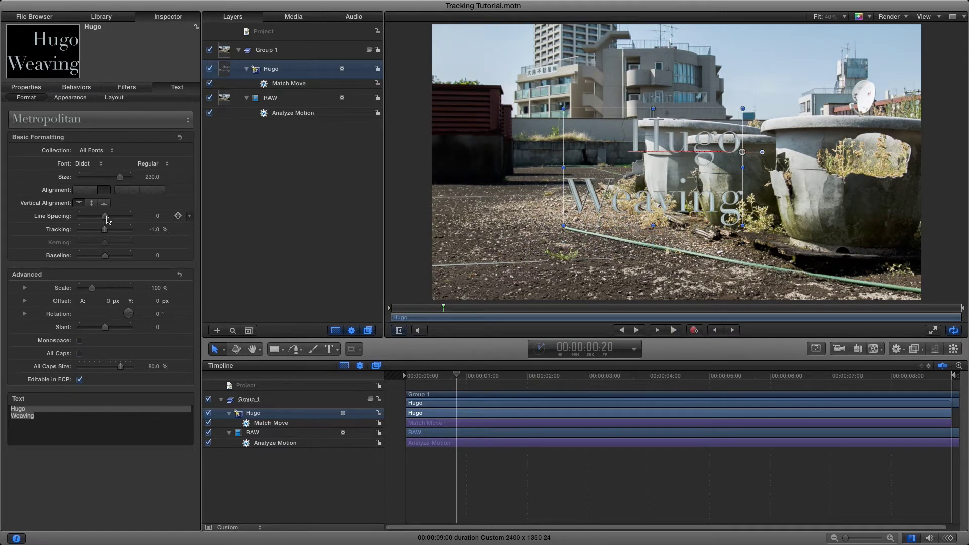
pyautogui.moveTo(107, 219); pyautogui.dragTo(83, 217)
# Preview the tightened Hugo Weaving title over the footage with nothing selected.
pyautogui.moveTo(456, 376); pyautogui.dragTo(396, 377)
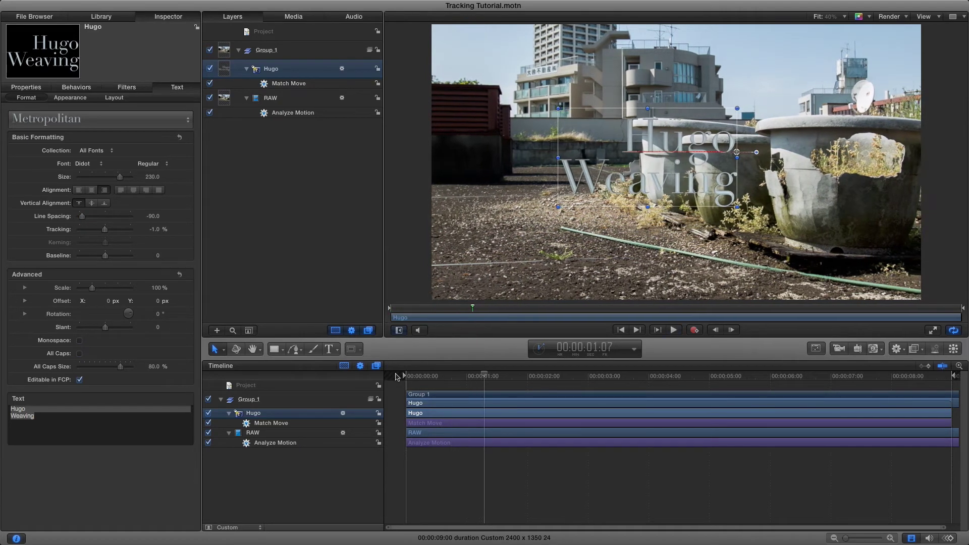
pyautogui.press('space')
pyautogui.press('super+shift+a')
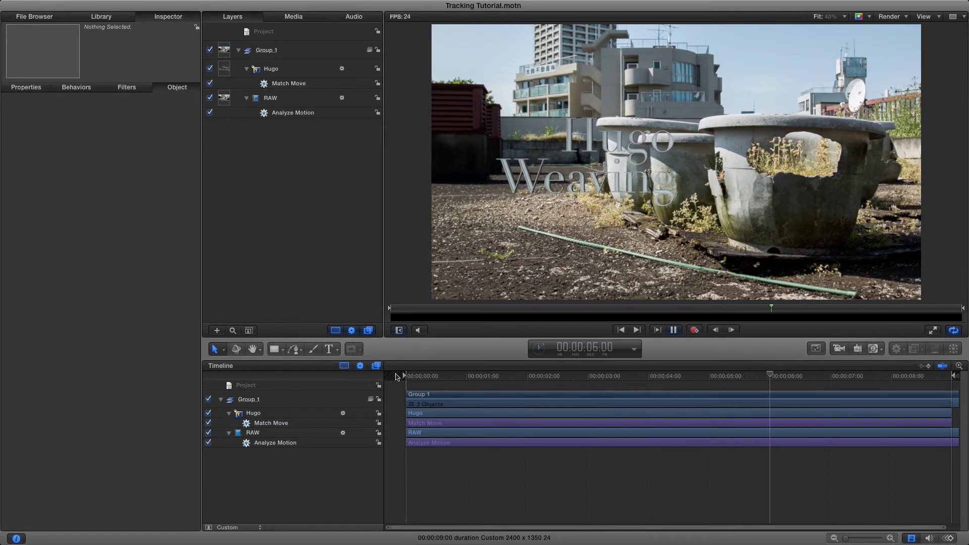
pyautogui.press('space')
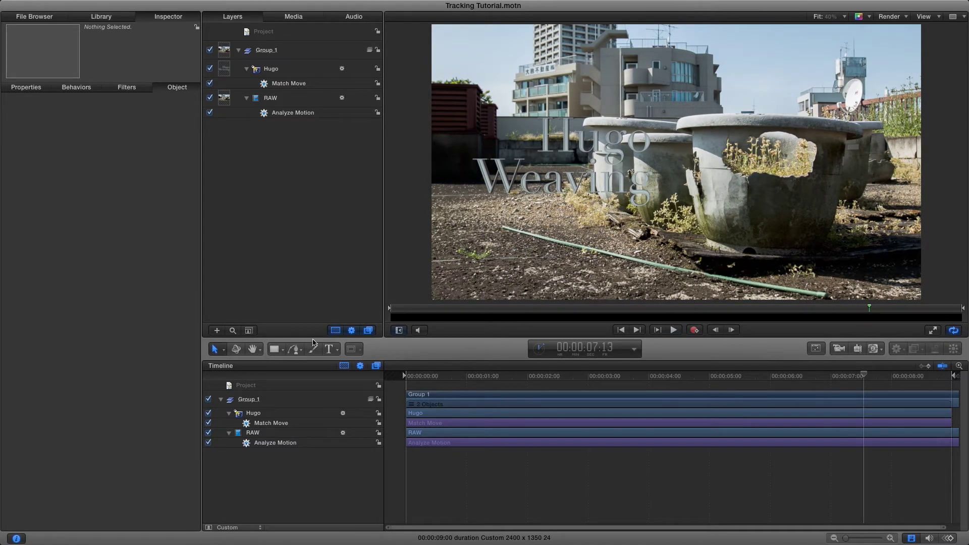
# Duplicate the Hugo Weaving title, place the copy above the large pot, and replace its text with "Keanu Reeves".
pyautogui.click(258, 416)
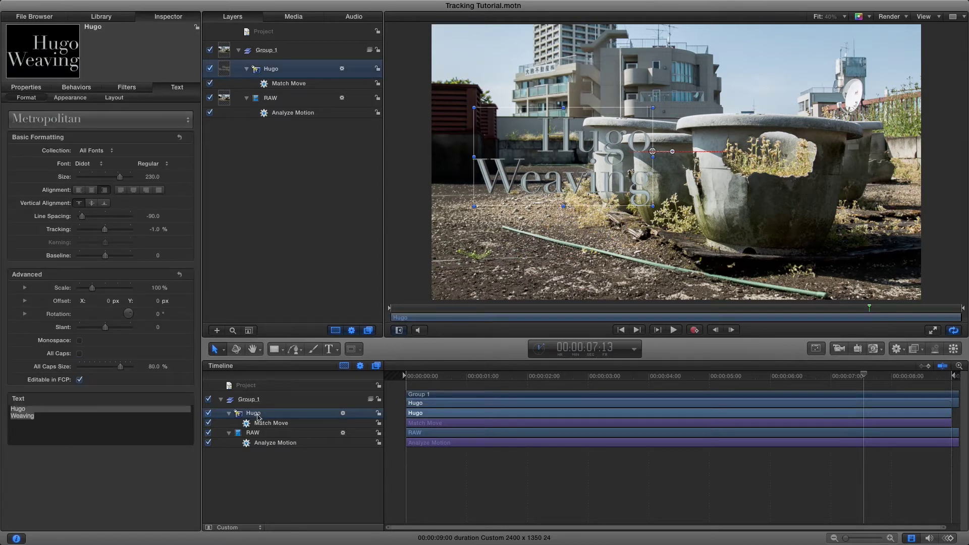
pyautogui.press('super+d')
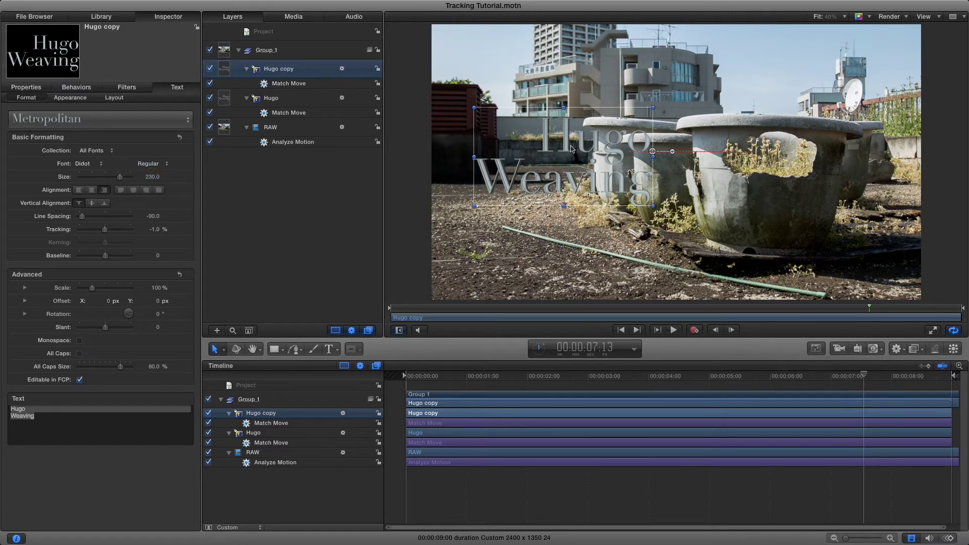
pyautogui.moveTo(572, 149); pyautogui.dragTo(766, 104)
pyautogui.doubleClick(769, 100)
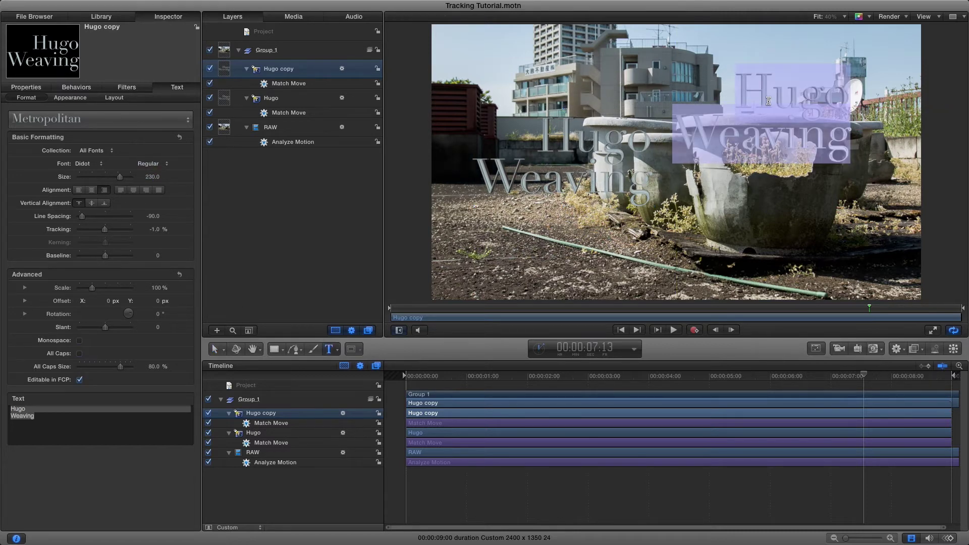
pyautogui.write('Keanu Reeves')
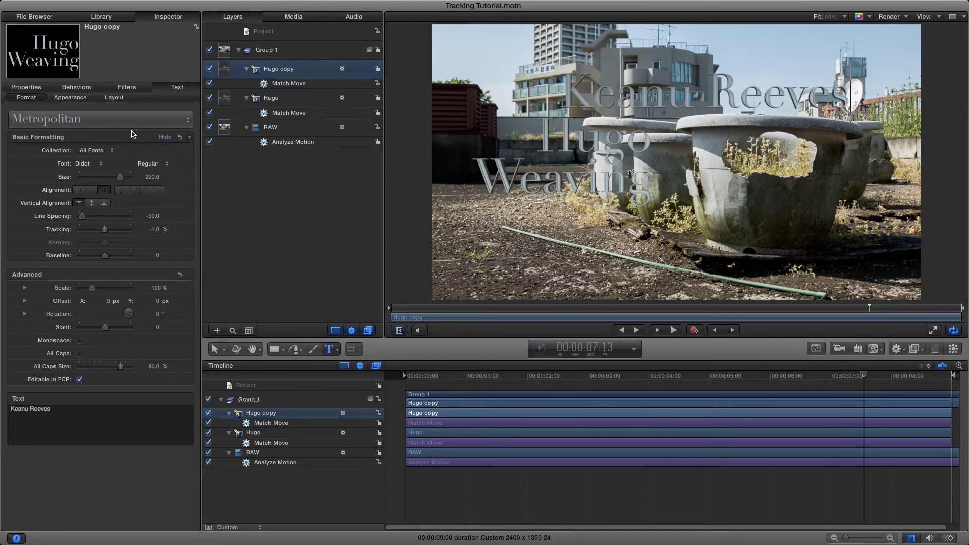
# Set both the Anchor and Rotation-Scale of the copied title's Match Move behavior to Track 2.
pyautogui.click(90, 87)
pyautogui.click(93, 197)
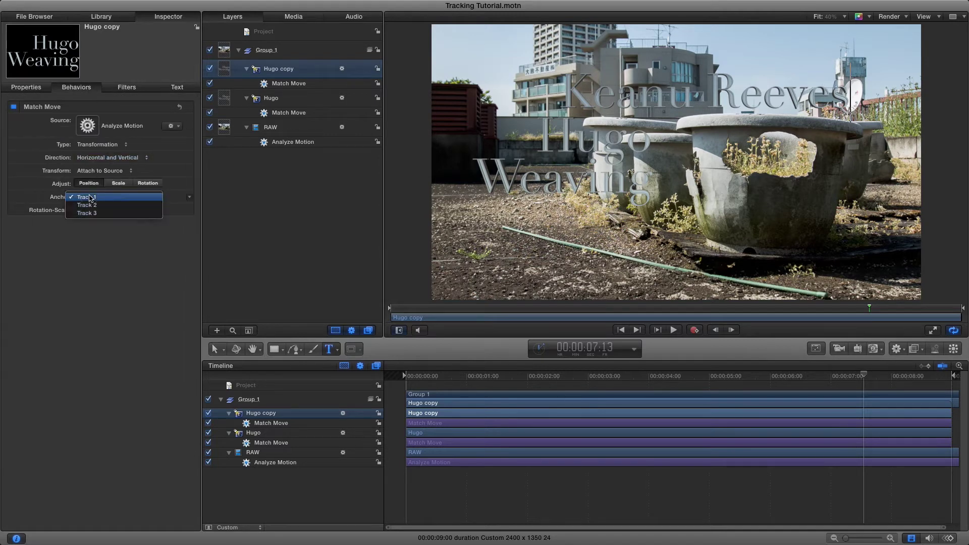
pyautogui.click(96, 205)
pyautogui.click(99, 210)
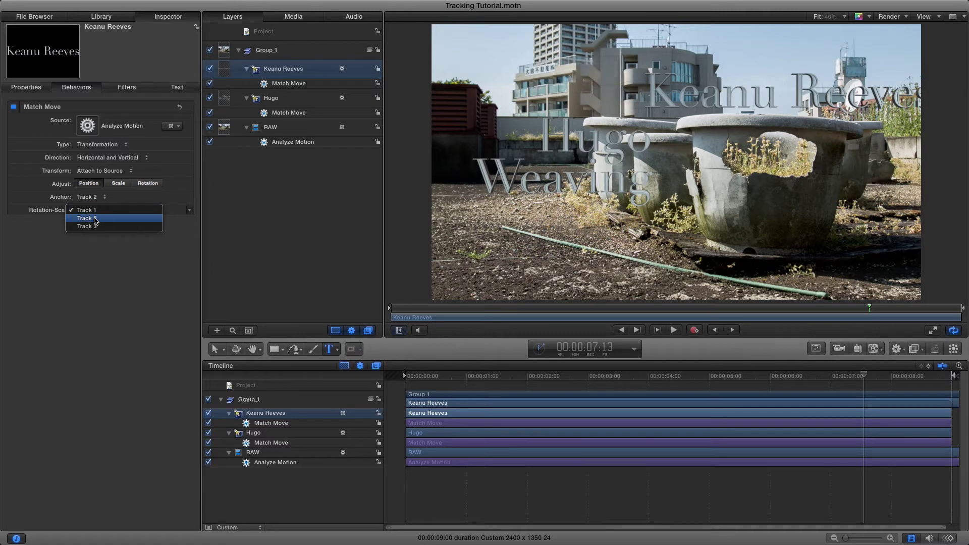
pyautogui.click(99, 218)
# Shift the Keanu Reeves title left so it fits within the frame, and scrub the footage to check its tracking.
pyautogui.click(215, 349)
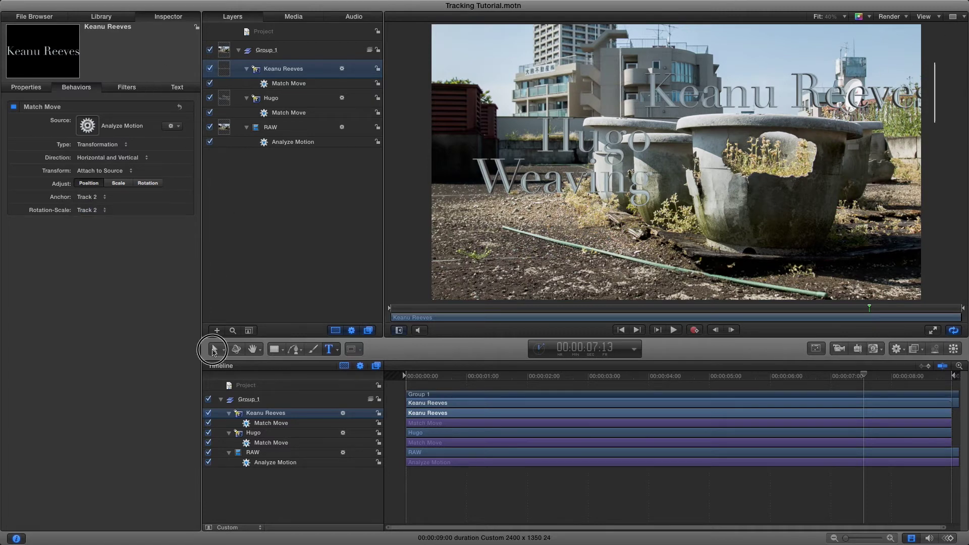
pyautogui.moveTo(685, 77); pyautogui.dragTo(725, 89)
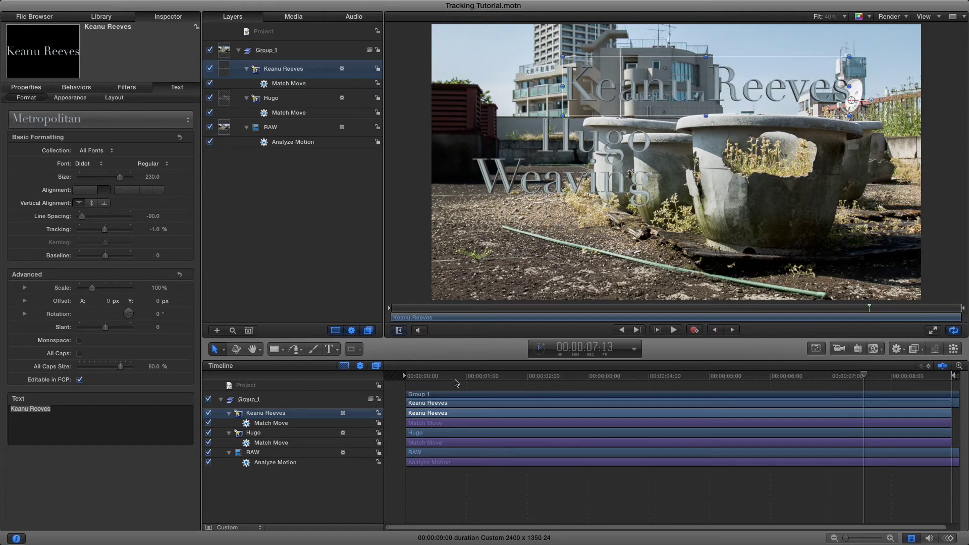
pyautogui.moveTo(495, 378); pyautogui.dragTo(566, 380)
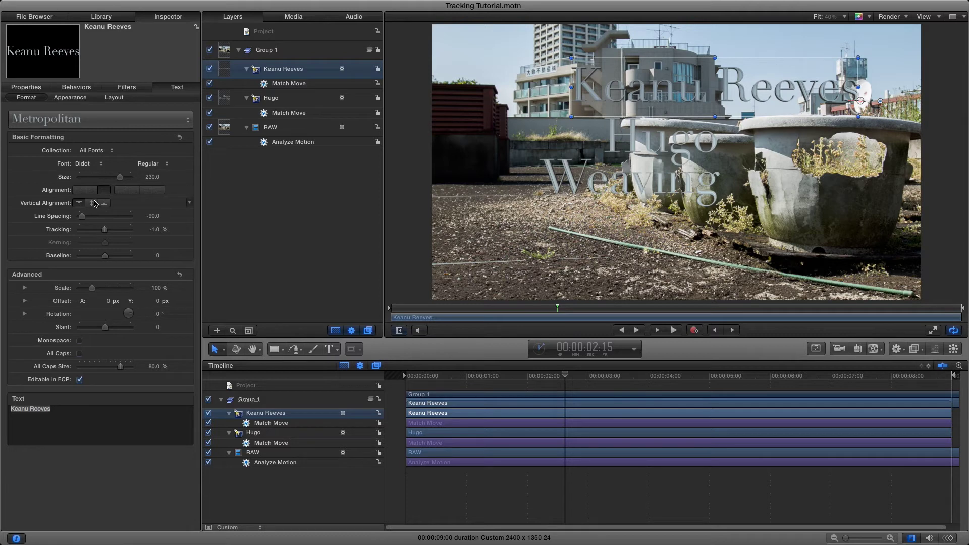
# Play the footage at 100% zoom to examine the tracked titles up close.
pyautogui.click(833, 17)
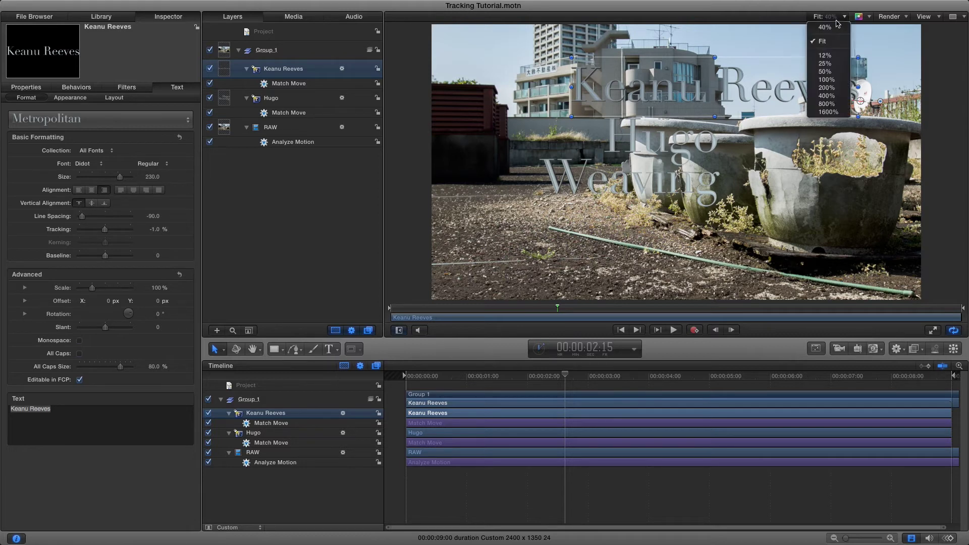
pyautogui.click(828, 79)
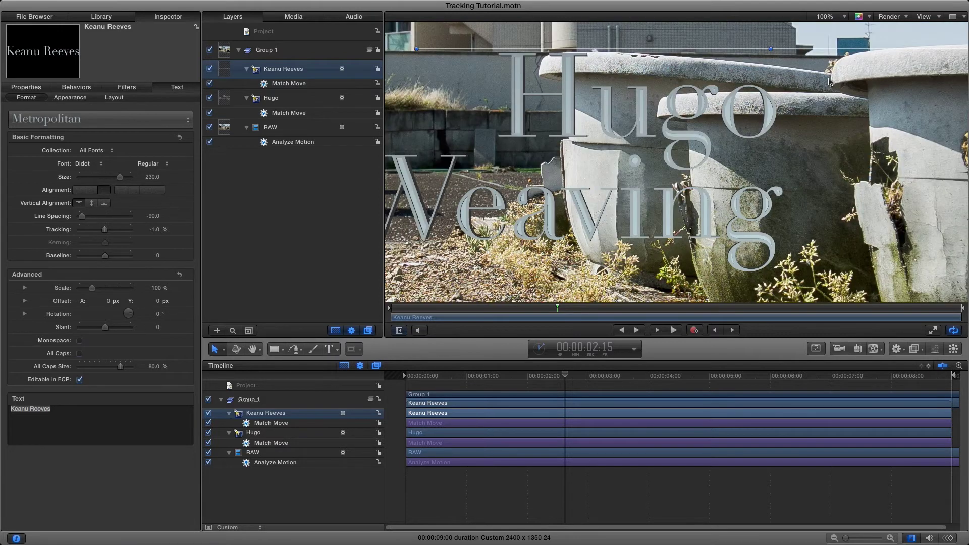
pyautogui.press('space')
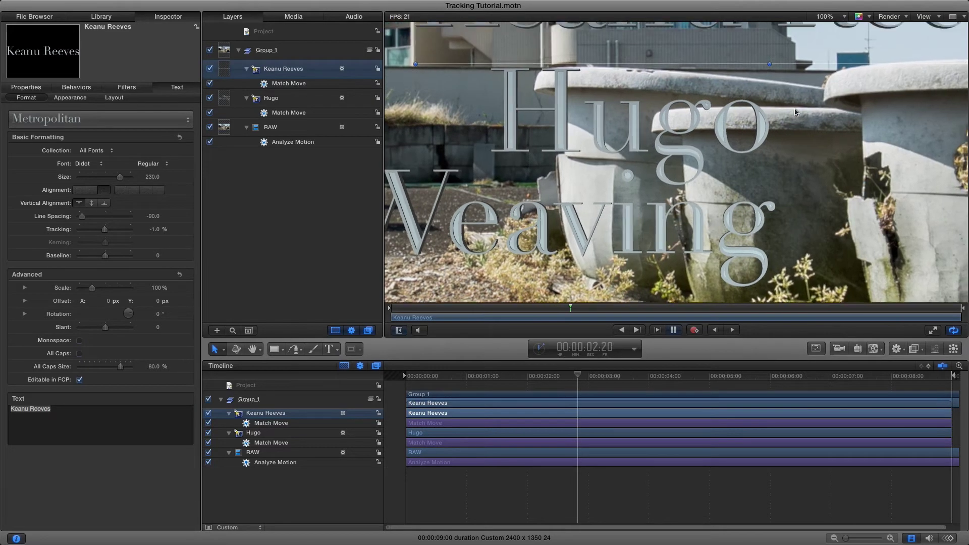
pyautogui.press('space')
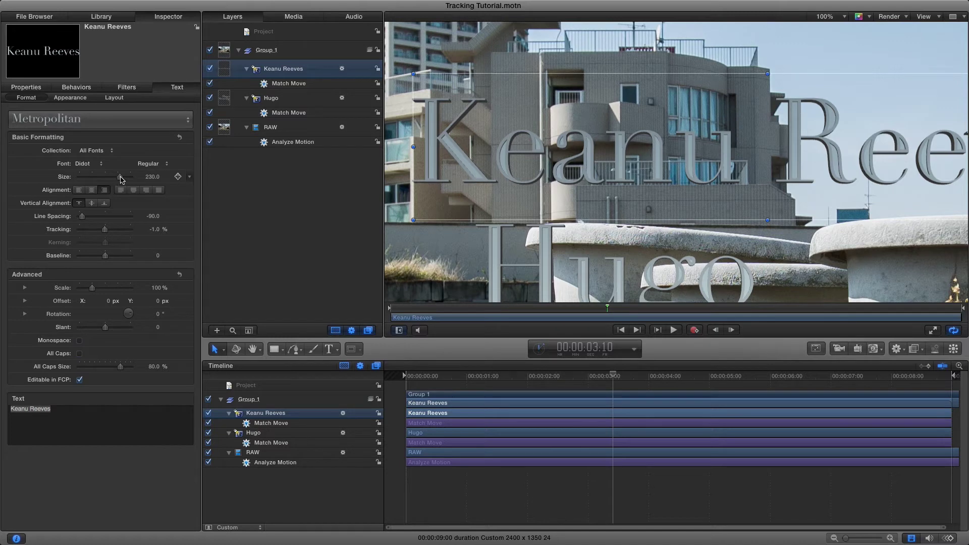
# Reduce the Keanu Reeves title's font size to 96.
pyautogui.click(31, 88)
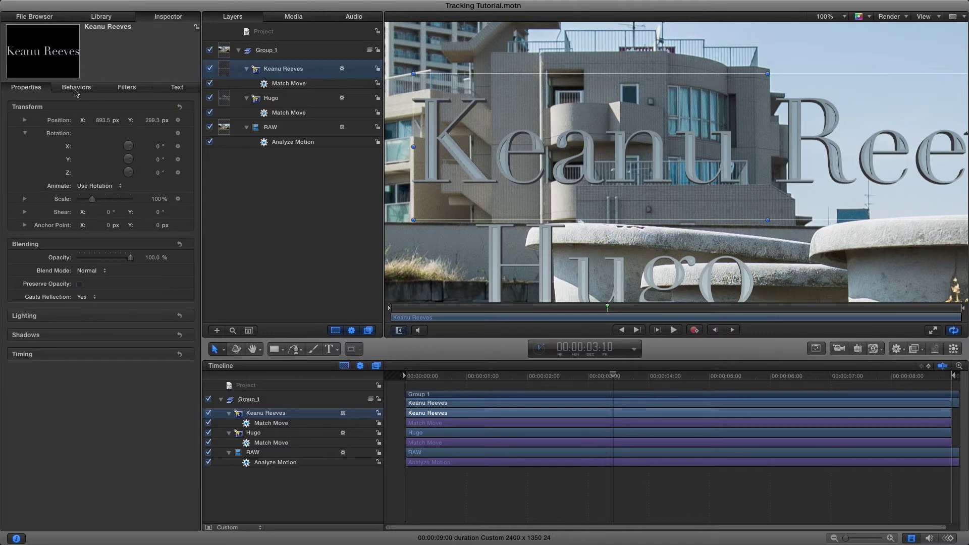
pyautogui.click(76, 89)
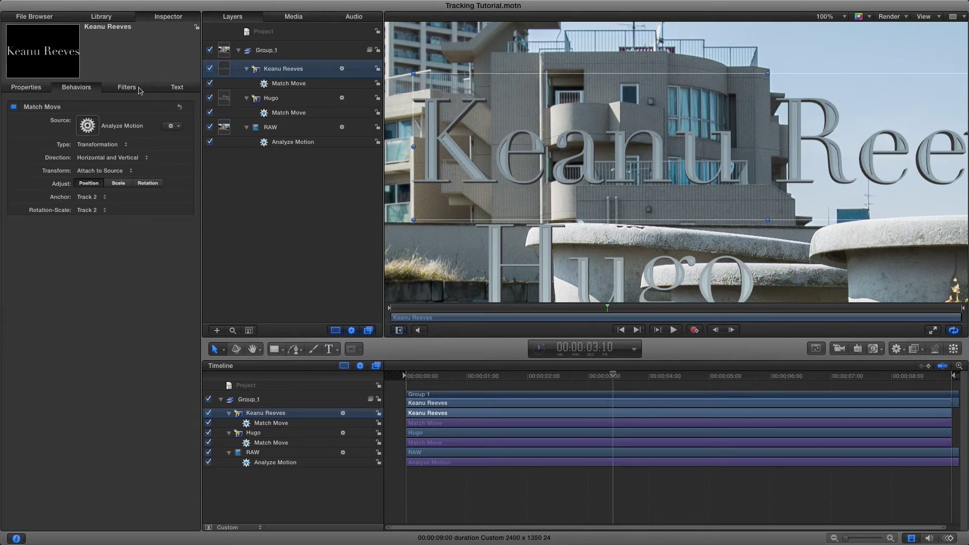
pyautogui.click(181, 89)
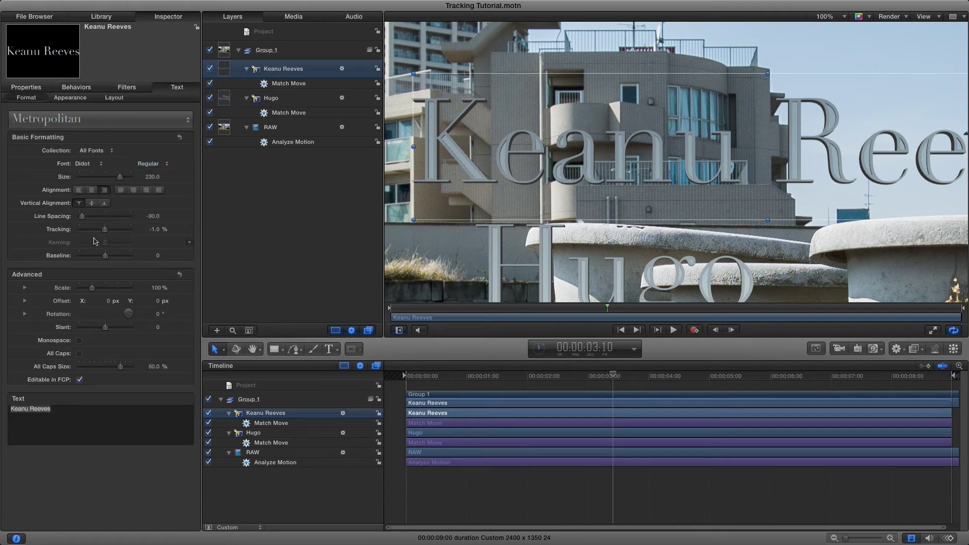
pyautogui.moveTo(121, 180); pyautogui.dragTo(112, 178)
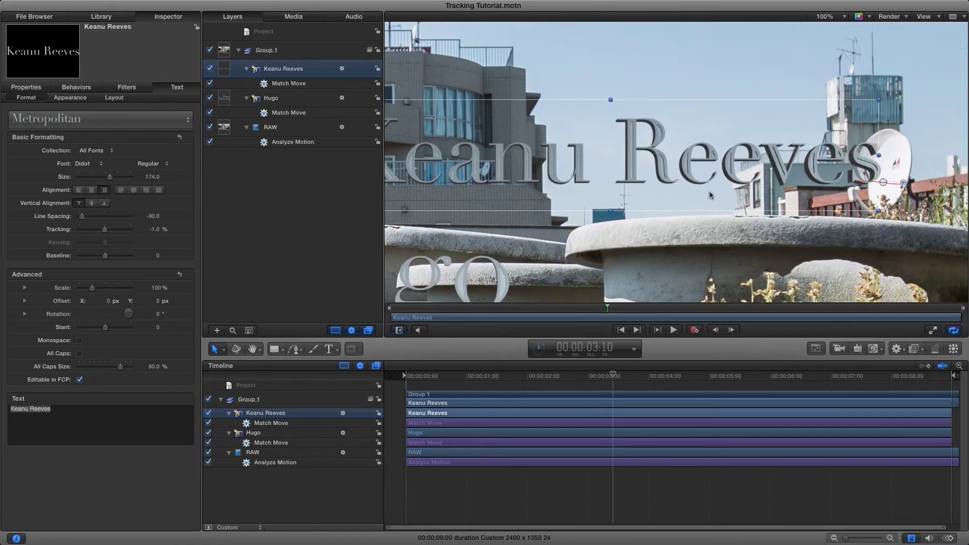
pyautogui.moveTo(109, 179); pyautogui.dragTo(97, 183)
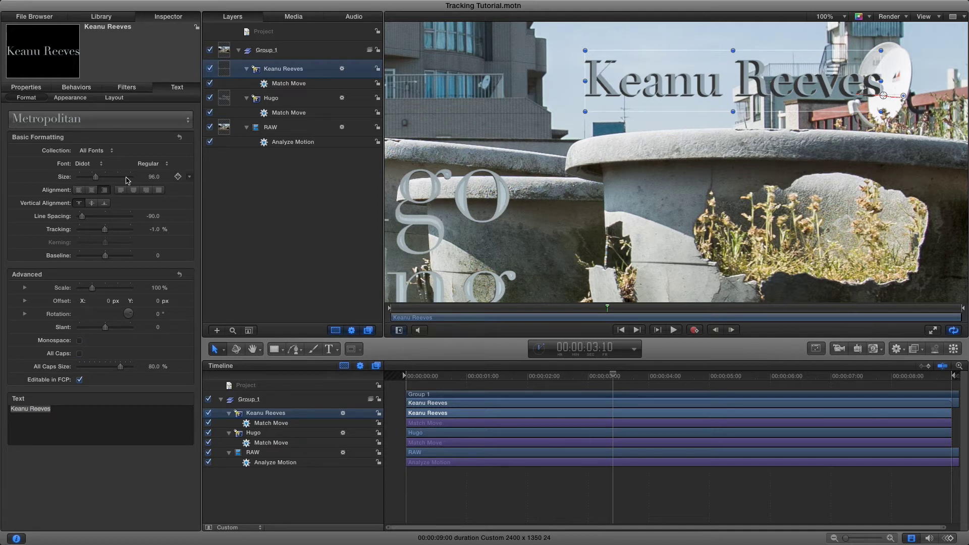
# Reapply the Metropolitan 3D style to reset the Keanu Reeves title's formatting.
pyautogui.click(136, 119)
pyautogui.moveTo(146, 158)
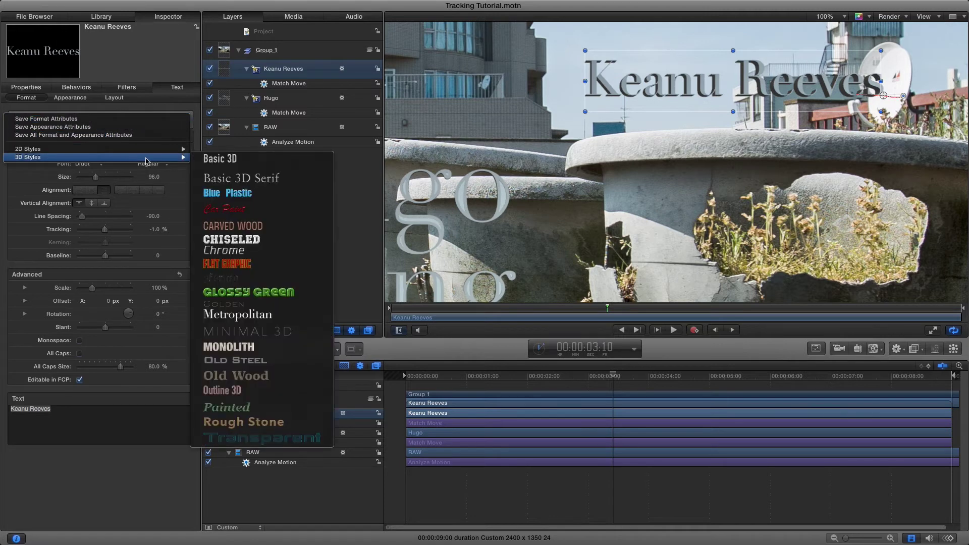
pyautogui.click(254, 317)
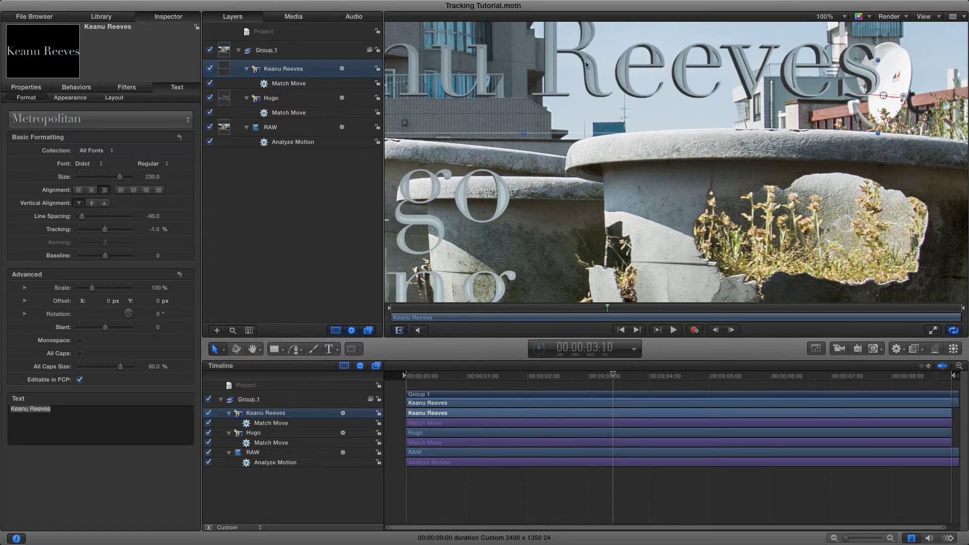
# Scale the Keanu Reeves title to 40% through its transform properties and show the whole frame.
pyautogui.click(24, 87)
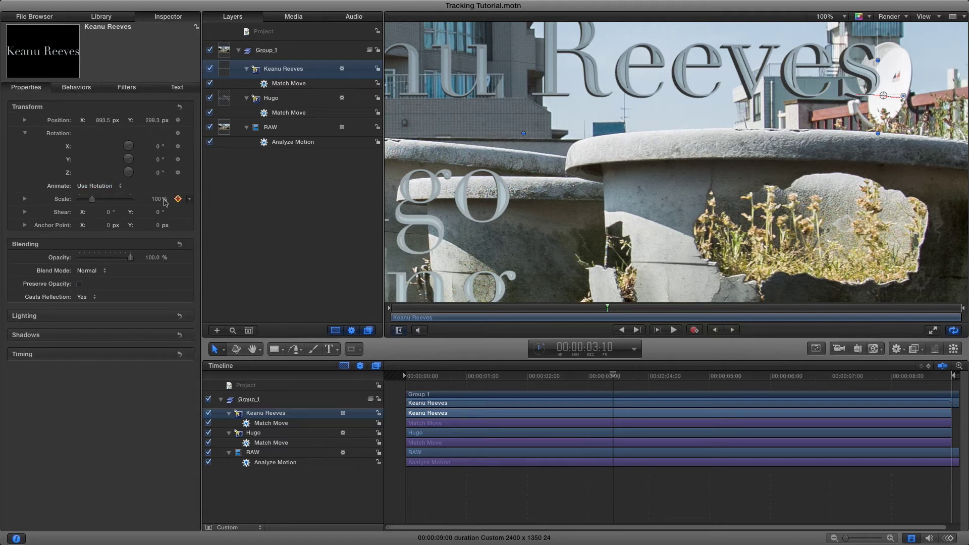
pyautogui.moveTo(160, 200); pyautogui.dragTo(158, 198)
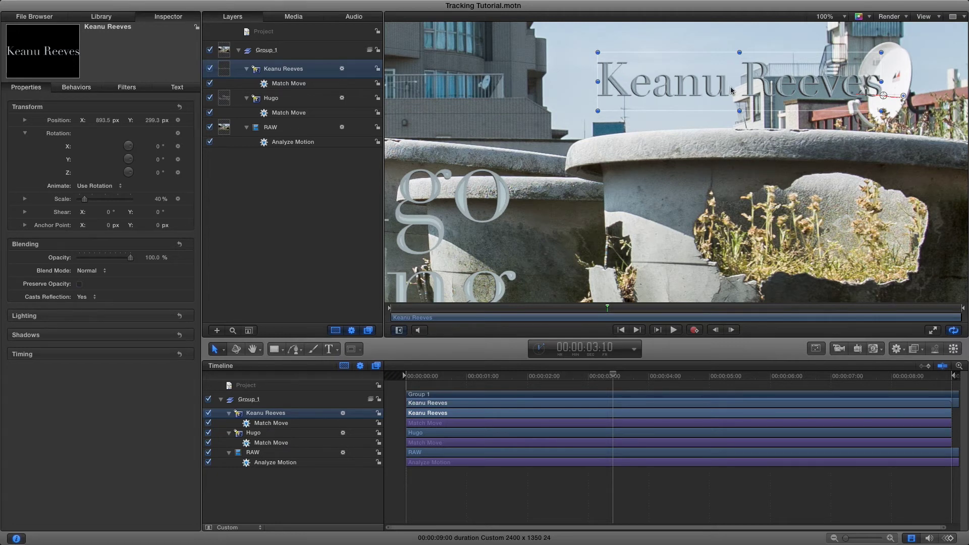
pyautogui.click(838, 21)
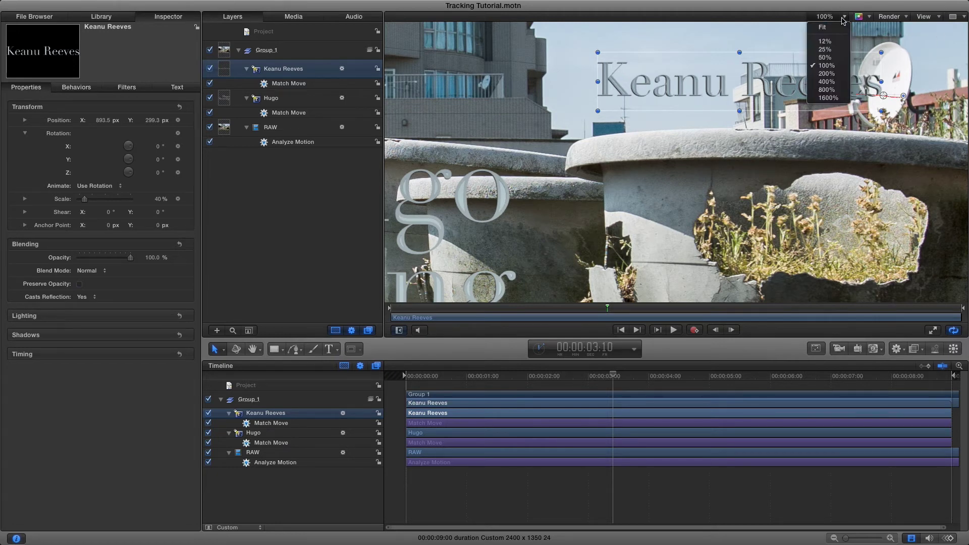
pyautogui.click(834, 26)
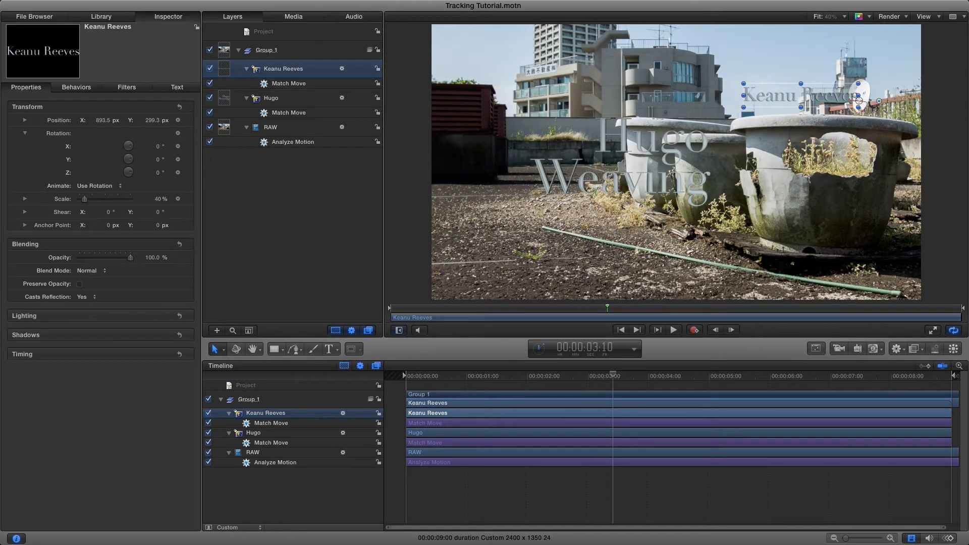
# Play back the smaller Keanu Reeves title with nothing selected, and move it slightly left and up from the satellite dish.
pyautogui.click(581, 379)
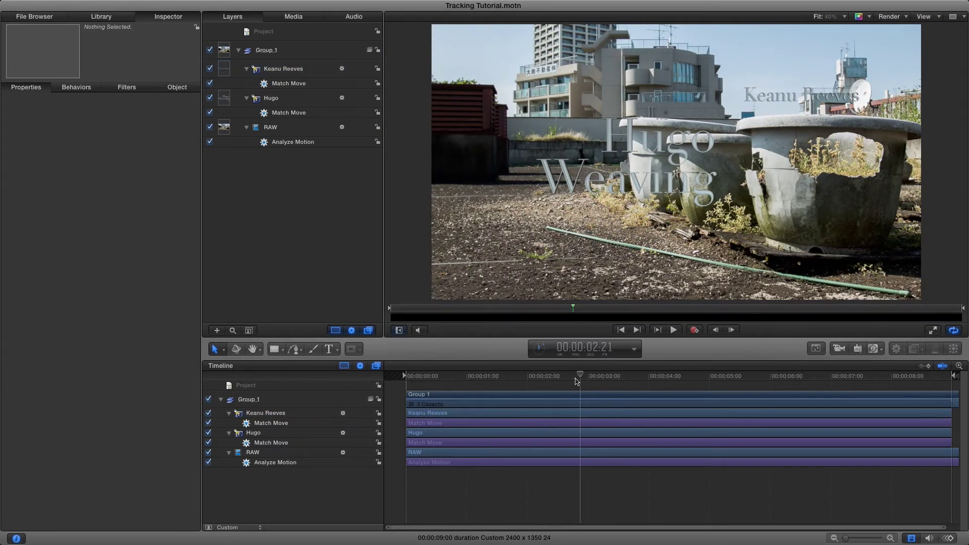
pyautogui.press('space')
pyautogui.press('space')
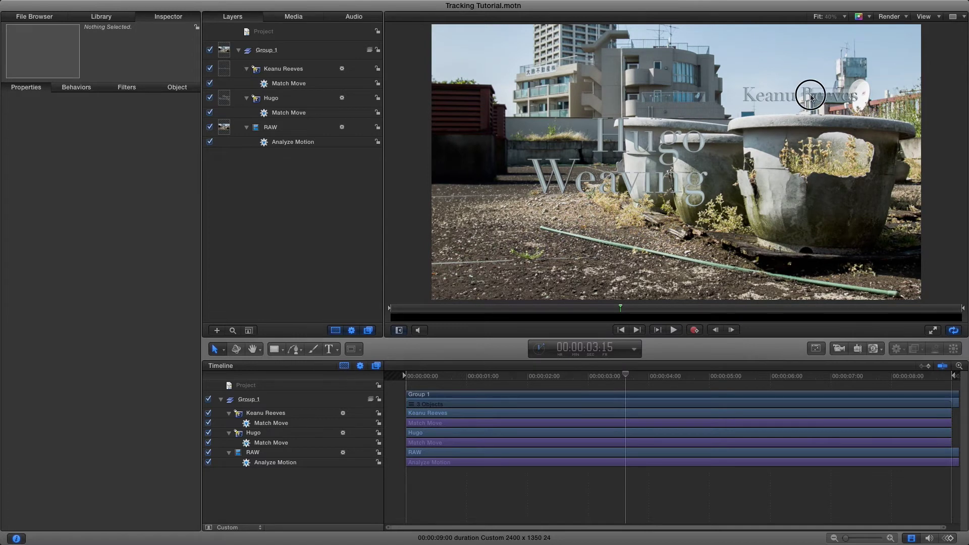
pyautogui.moveTo(810, 98); pyautogui.dragTo(802, 95)
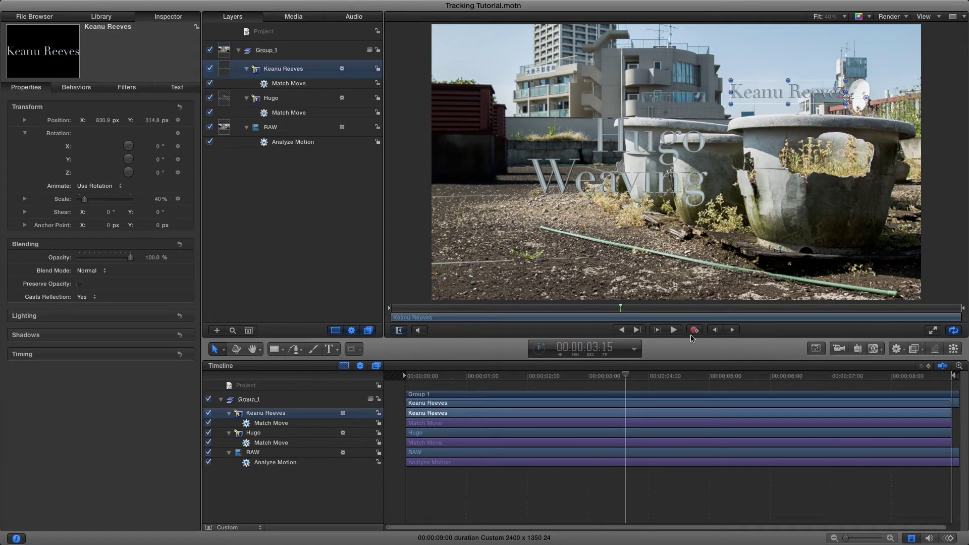
# Scrub back to an earlier frame and preview both tracked titles with nothing selected.
pyautogui.moveTo(621, 376); pyautogui.dragTo(507, 377)
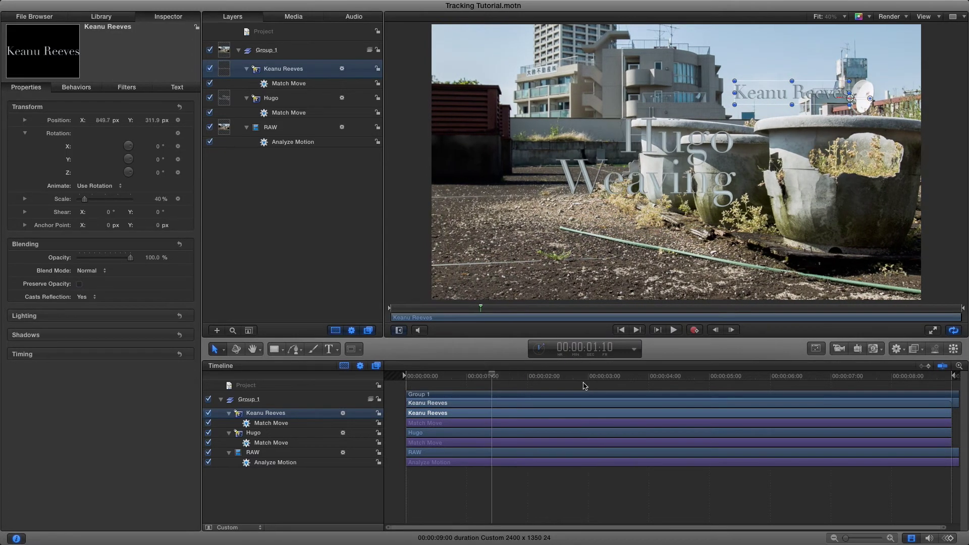
pyautogui.click(753, 486)
pyautogui.press('space')
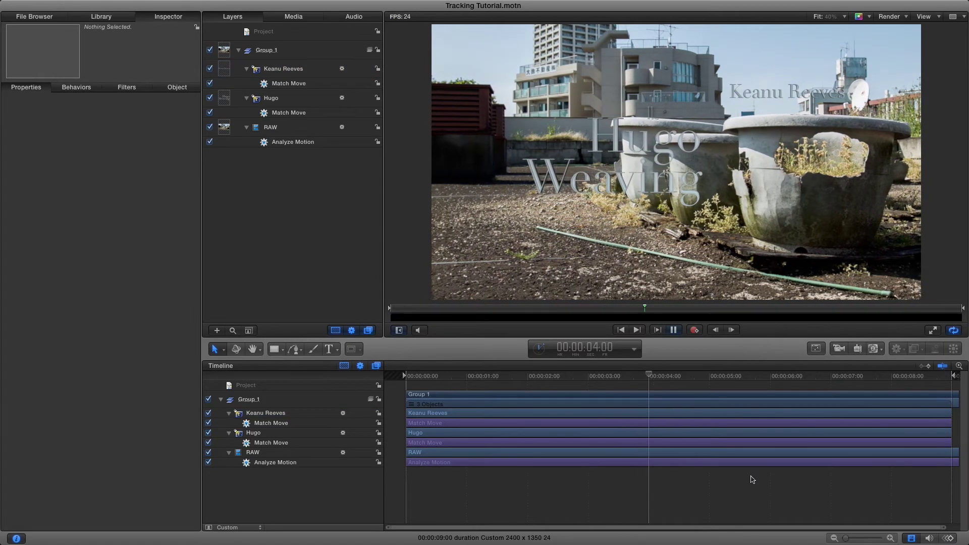
pyautogui.press('space')
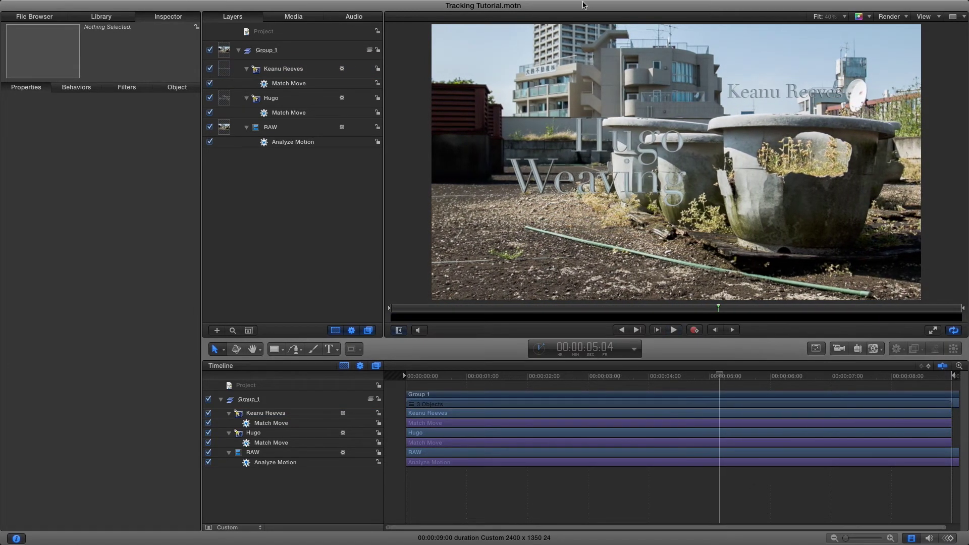
# Duplicate the Keanu Reeves title, place the copy over the building with balconies, and change its text to Carrie-Anne Moss.
pyautogui.click(276, 415)
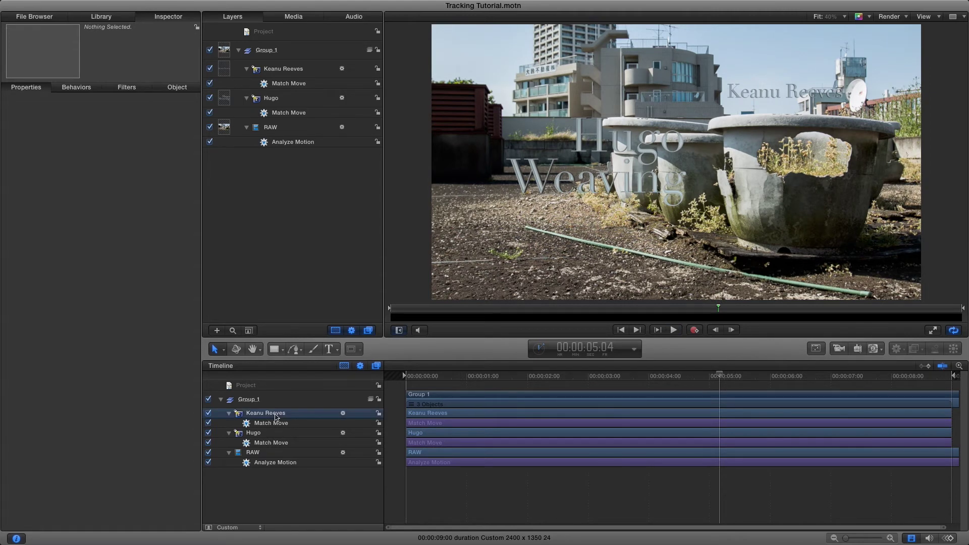
pyautogui.press('super+d')
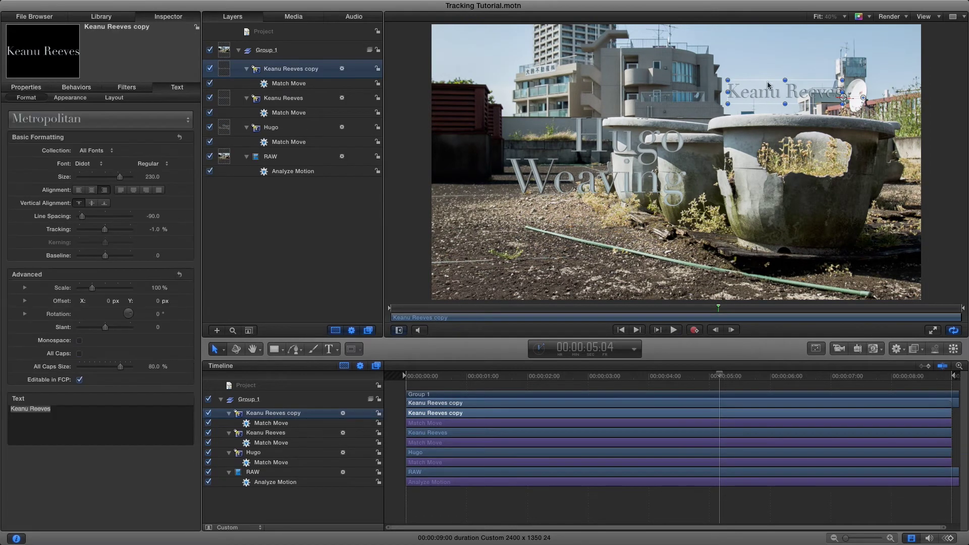
pyautogui.moveTo(786, 88); pyautogui.dragTo(559, 83)
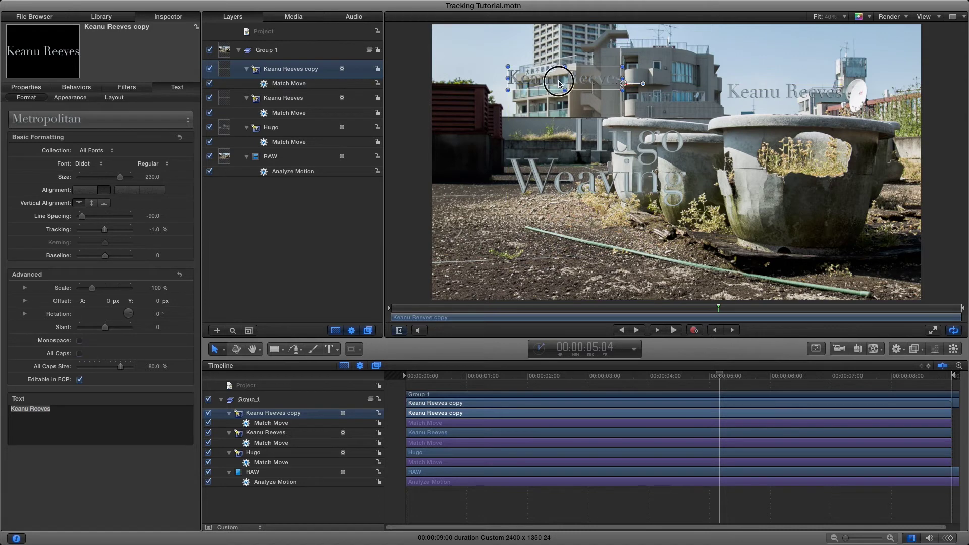
pyautogui.doubleClick(558, 84)
pyautogui.write('Carrie')
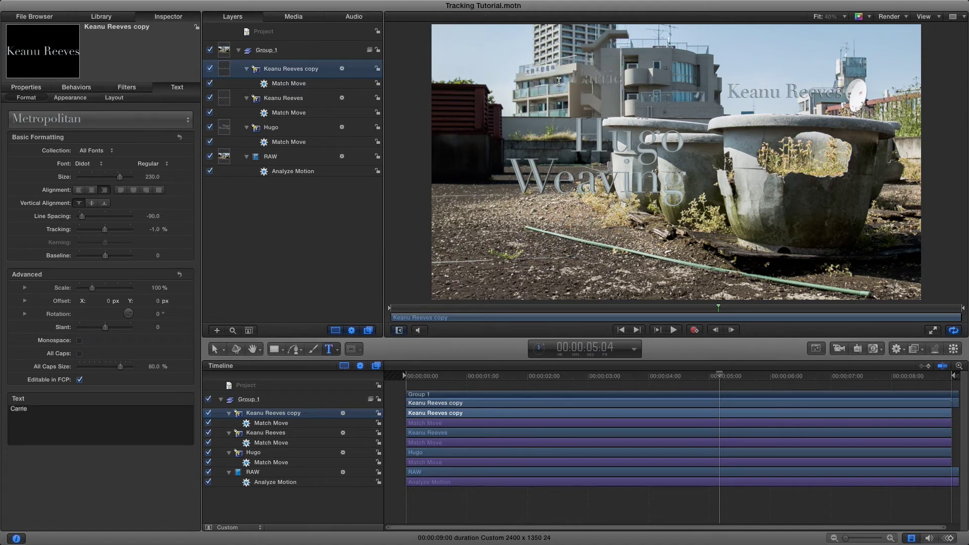
pyautogui.write('-Anne Moss')
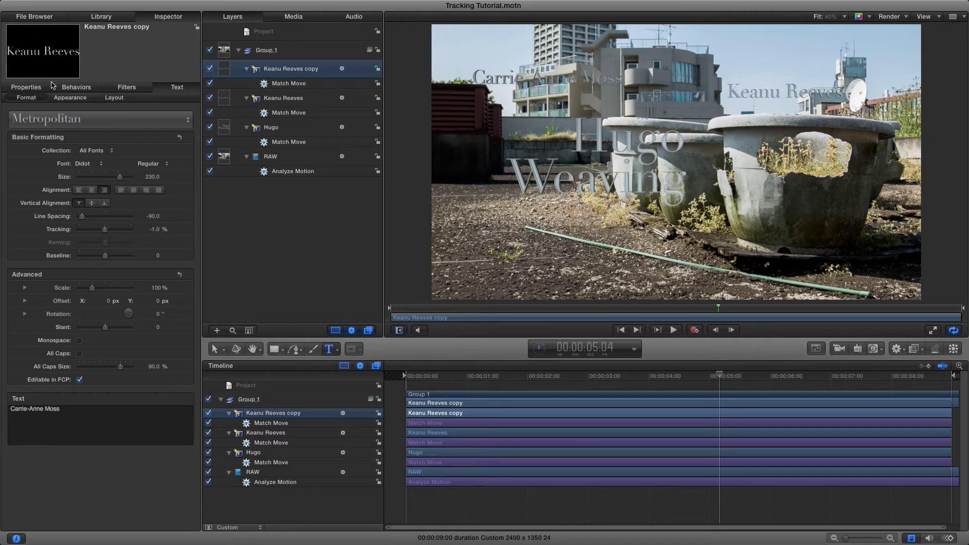
# Scale the Carrie-Anne Moss title to 38% and center its text alignment.
pyautogui.click(28, 87)
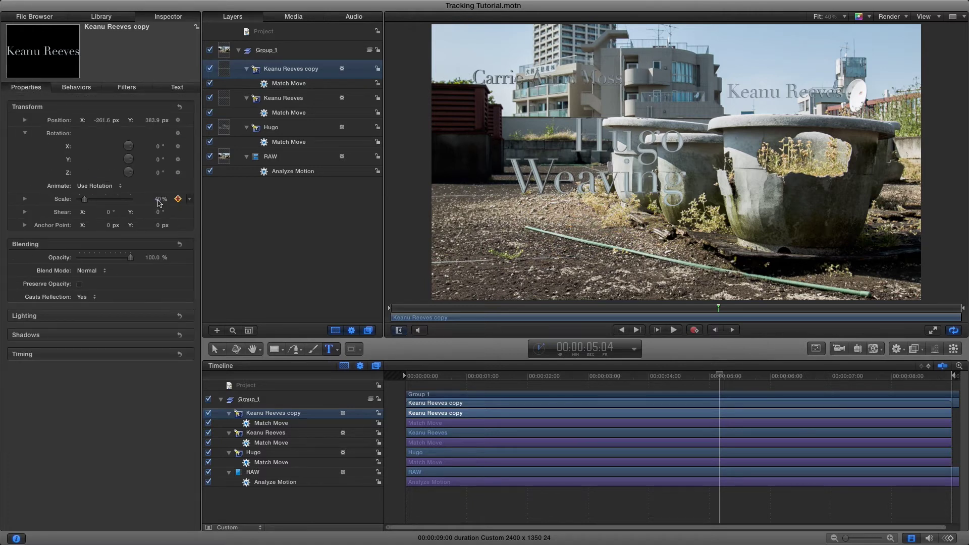
pyautogui.moveTo(160, 202); pyautogui.dragTo(157, 196)
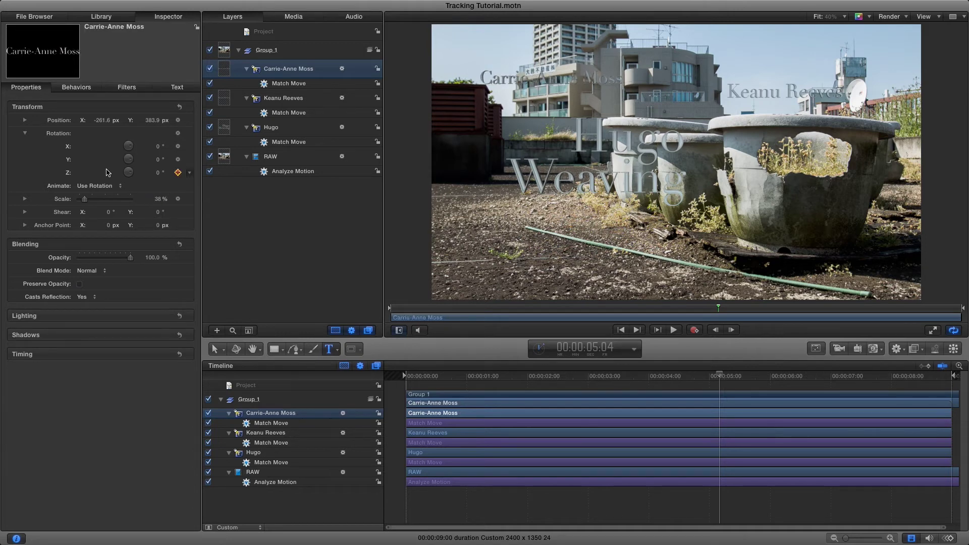
pyautogui.click(185, 89)
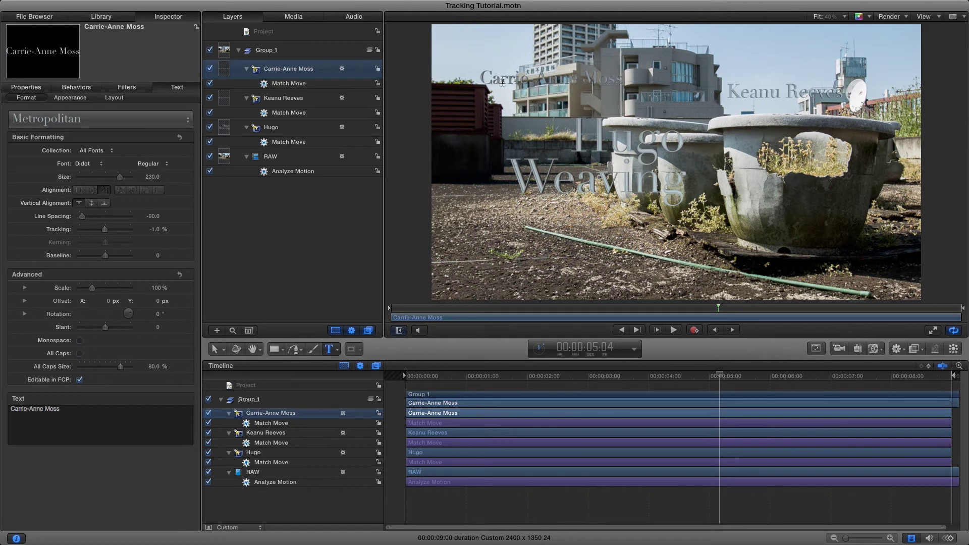
pyautogui.click(93, 191)
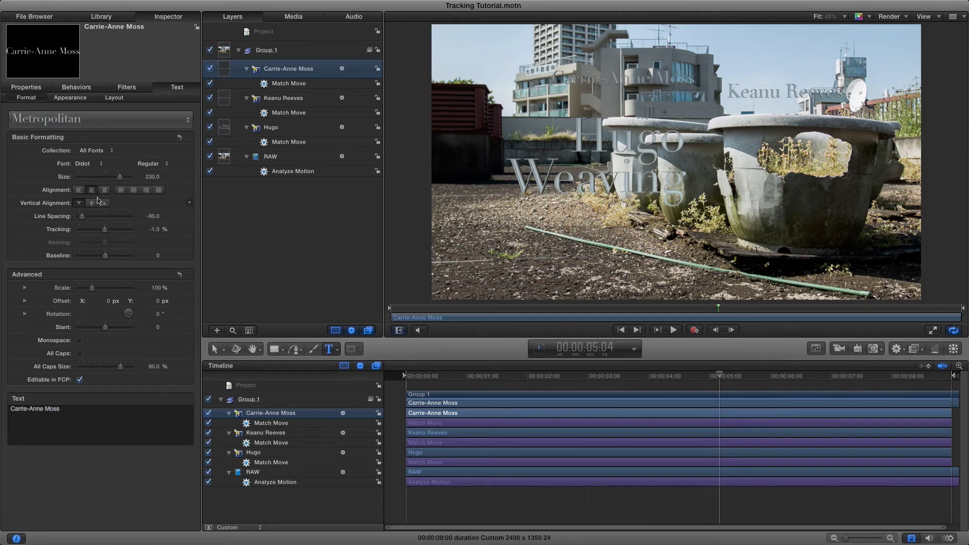
# Move the Carrie-Anne Moss title to the top of the balcony building and reduce its scale to 23%.
pyautogui.click(28, 88)
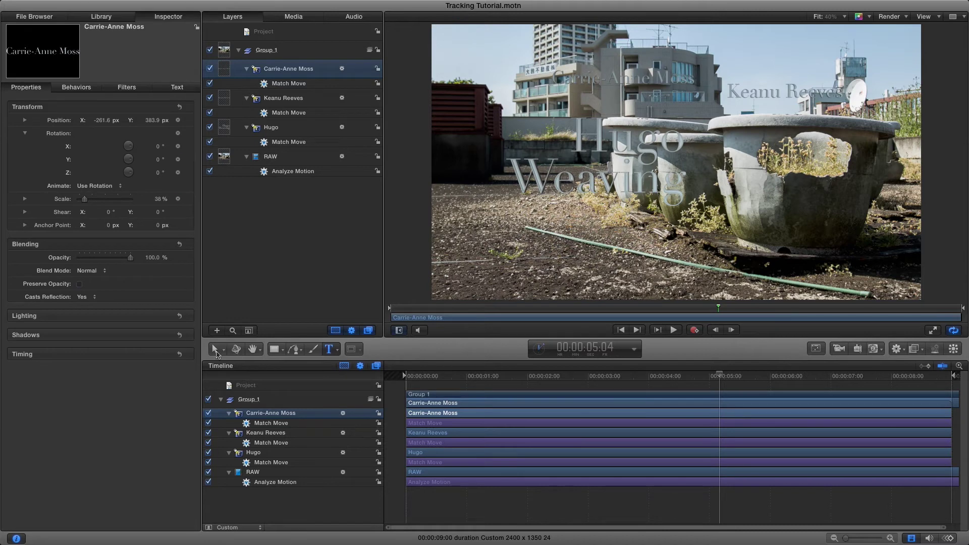
pyautogui.click(215, 352)
pyautogui.moveTo(625, 81); pyautogui.dragTo(543, 67)
pyautogui.moveTo(158, 202); pyautogui.dragTo(158, 199)
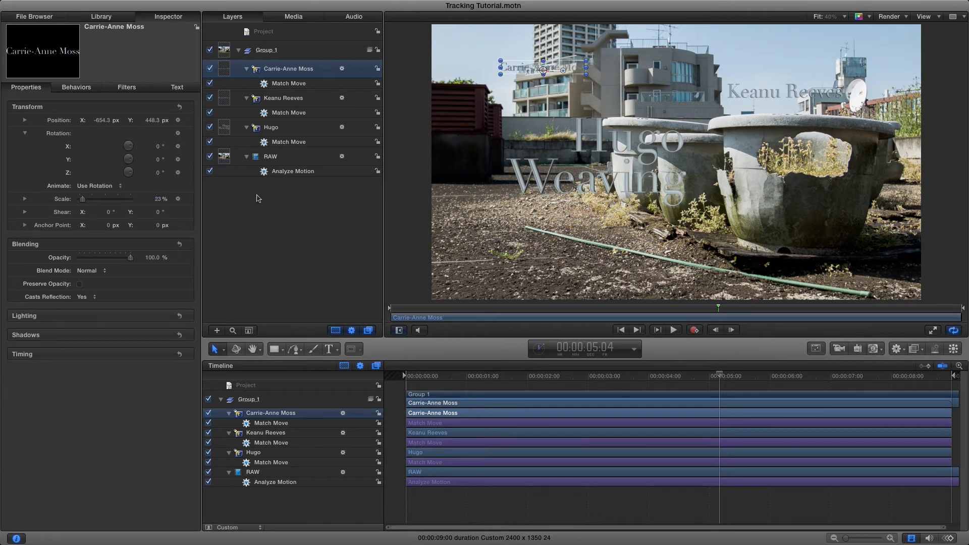
# Apply the Flat Graphic 3D style to the Carrie-Anne Moss title.
pyautogui.click(175, 88)
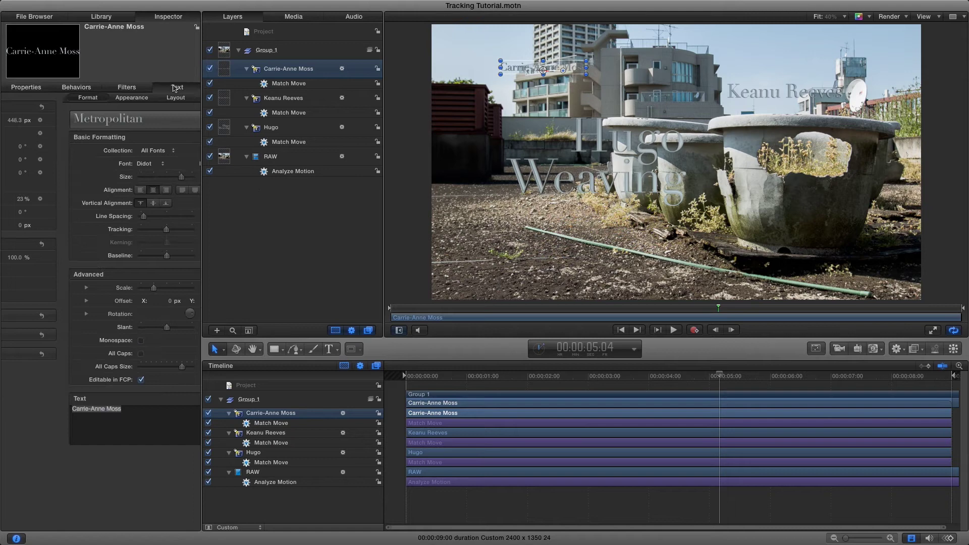
pyautogui.click(121, 119)
pyautogui.moveTo(138, 158)
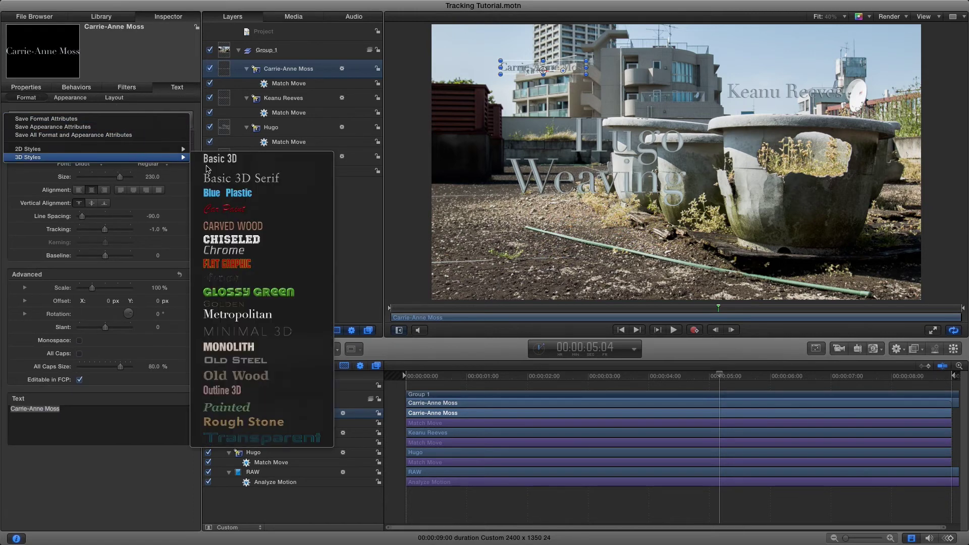
pyautogui.click(255, 269)
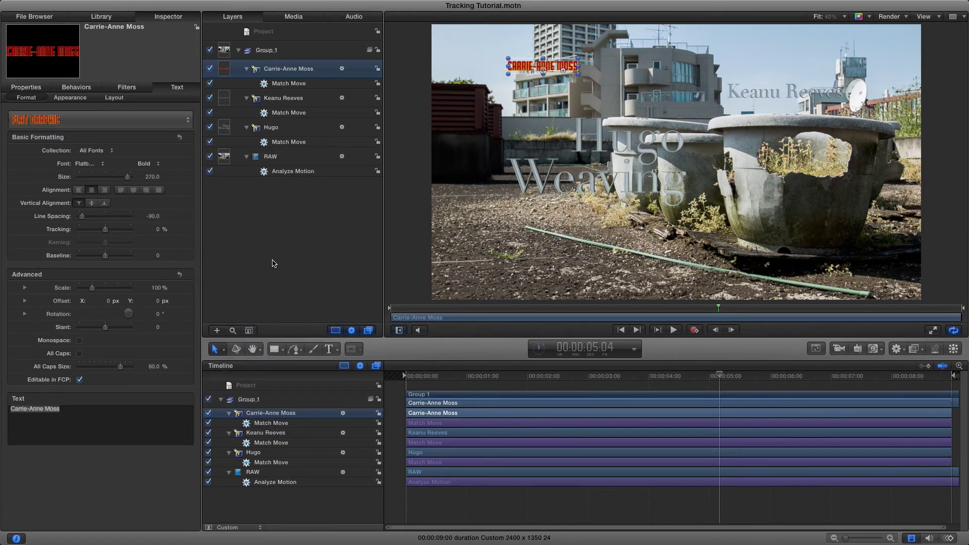
# Rotate the Carrie-Anne Moss title to -24° in Y and 3.5° in Z, and seat it on the building's roof edge.
pyautogui.click(26, 88)
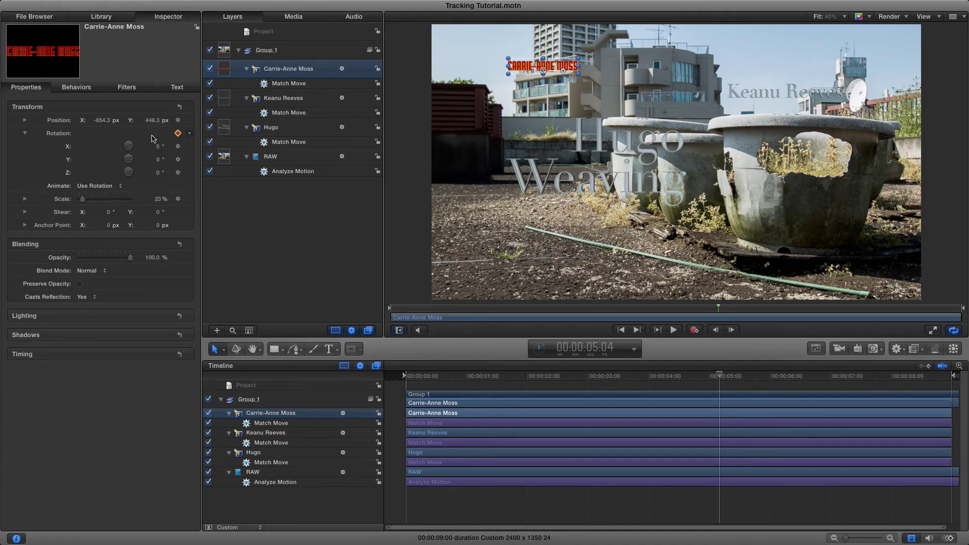
pyautogui.moveTo(158, 163)
pyautogui.mouseDown()
pyautogui.moveTo(145, 163)
pyautogui.moveTo(160, 172)
pyautogui.mouseUp()
pyautogui.moveTo(566, 79); pyautogui.dragTo(559, 71)
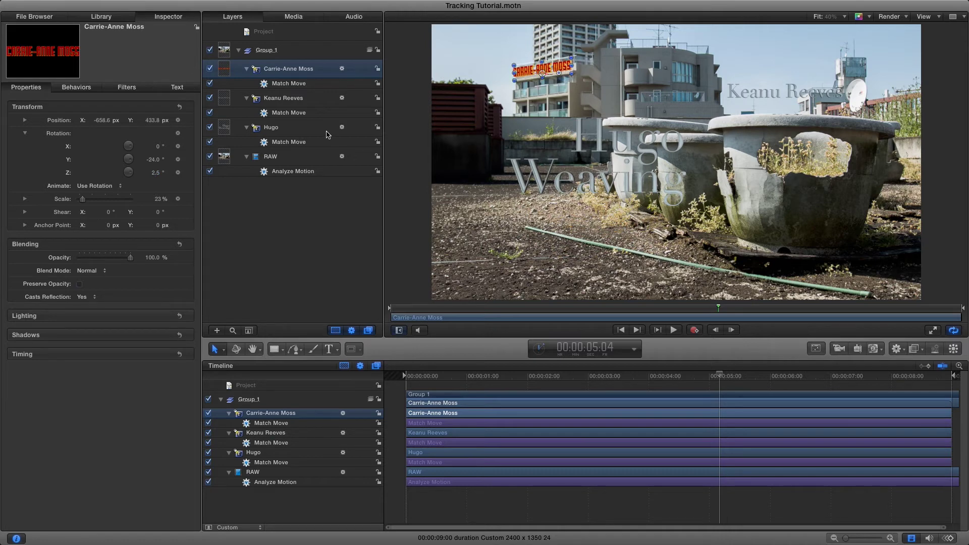
pyautogui.click(155, 172)
pyautogui.write('3.5')
pyautogui.press('Return')
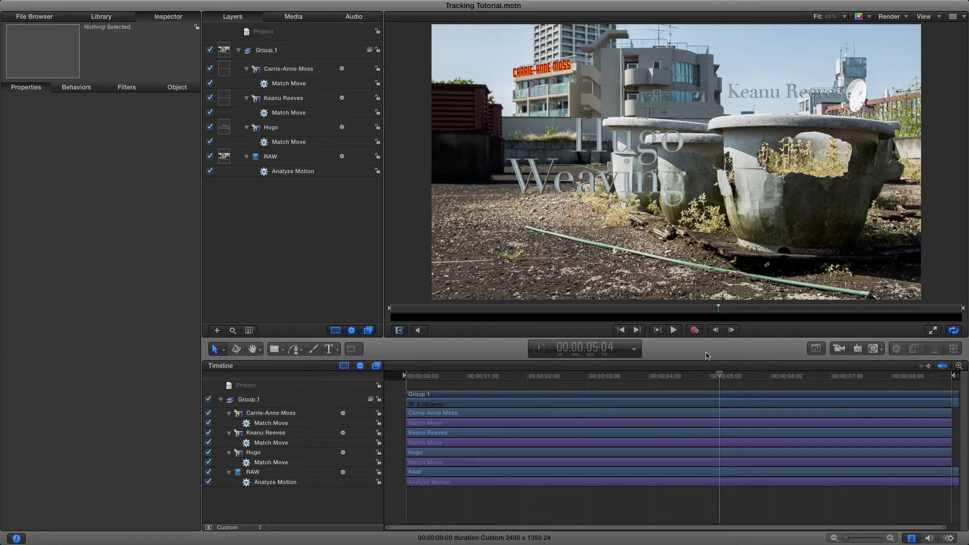
# Scrub to an earlier frame and set the Carrie-Anne Moss title's Match Move anchor and rotation-scale to Track 3.
pyautogui.moveTo(710, 374); pyautogui.dragTo(631, 378)
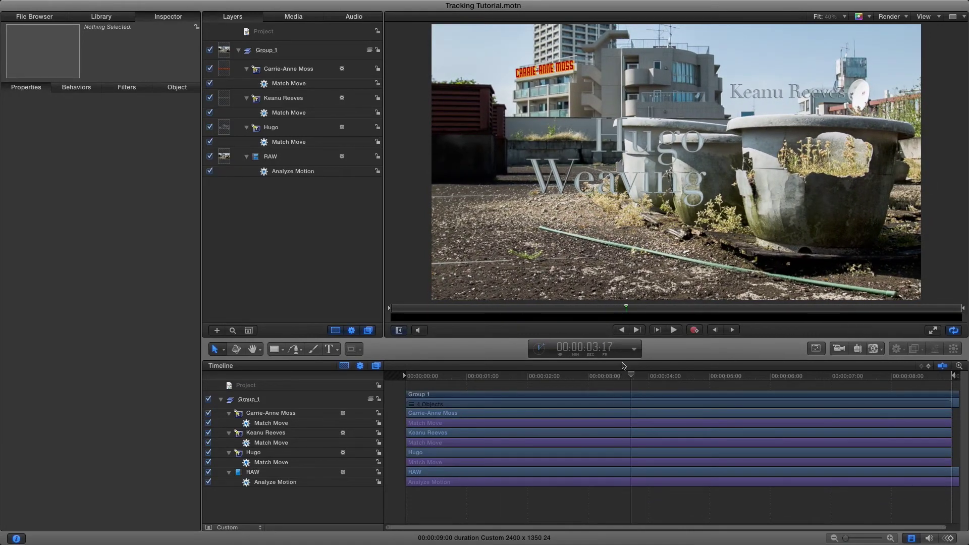
pyautogui.click(542, 72)
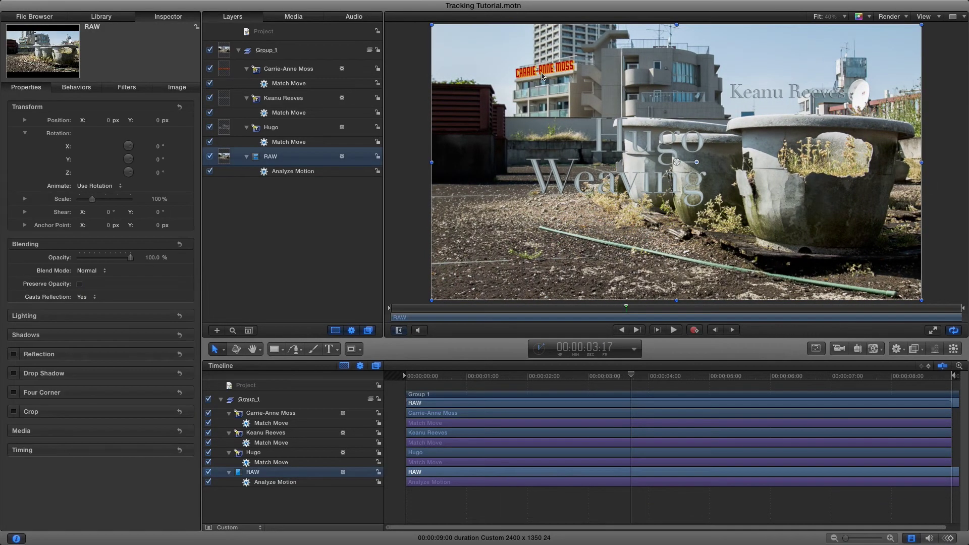
pyautogui.click(281, 414)
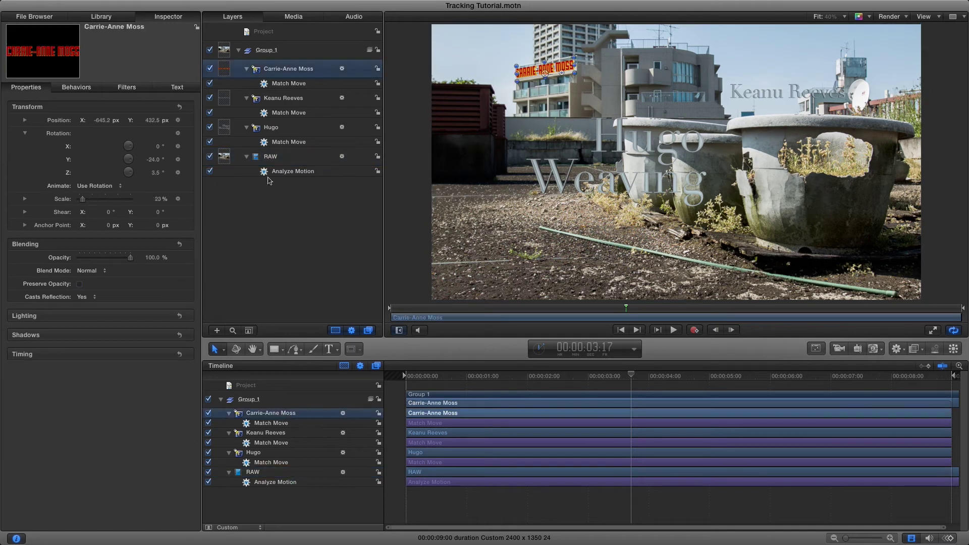
pyautogui.click(76, 87)
pyautogui.click(99, 198)
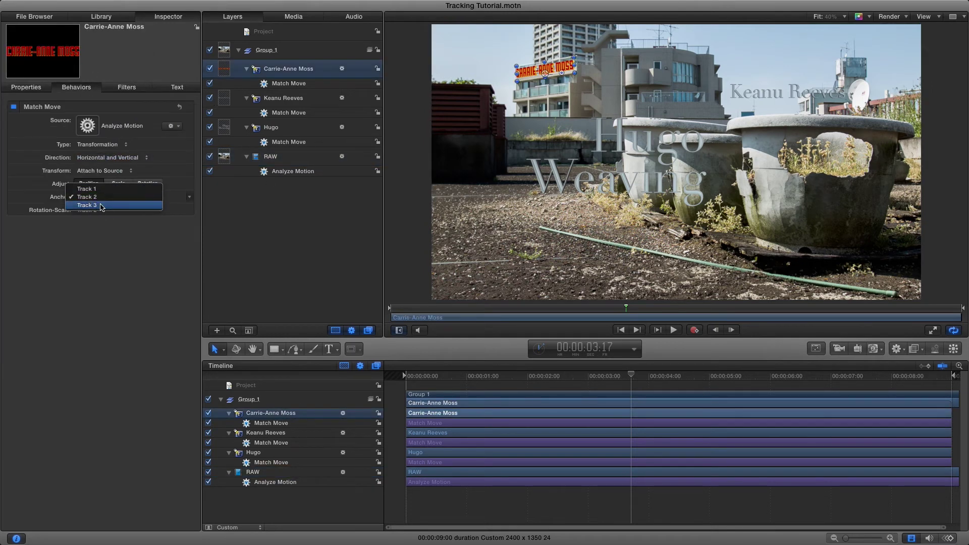
pyautogui.click(87, 205)
pyautogui.click(90, 210)
pyautogui.click(99, 218)
pyautogui.click(98, 218)
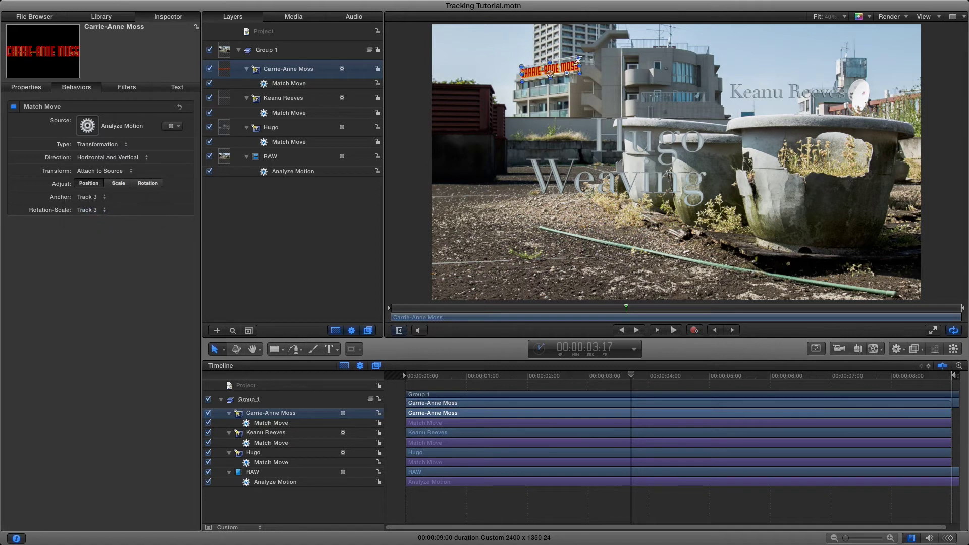
# Move the Carrie-Anne Moss title back onto the building's roof edge and scrub through the shot with nothing selected.
pyautogui.moveTo(574, 63); pyautogui.dragTo(564, 66)
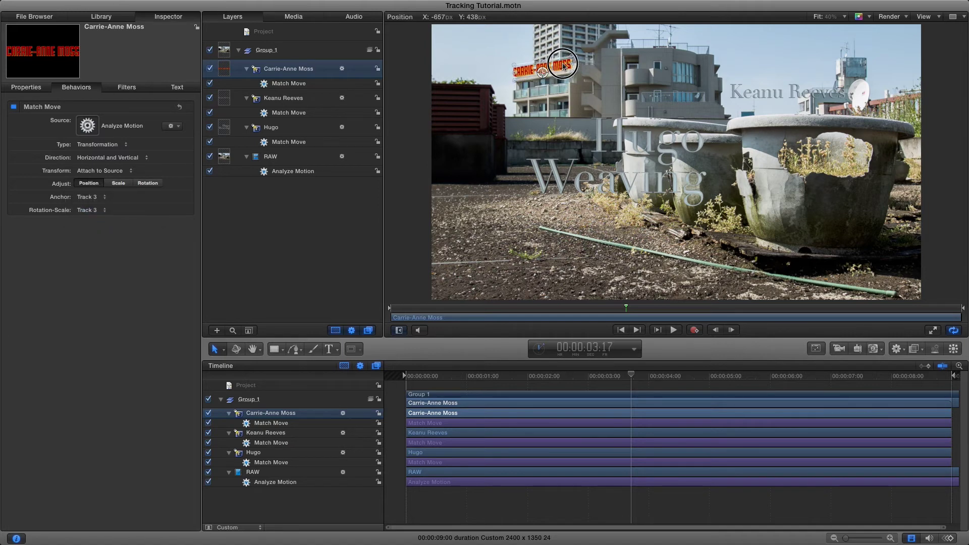
pyautogui.press('super+shift+a')
pyautogui.moveTo(523, 376)
pyautogui.mouseDown()
pyautogui.moveTo(427, 377)
pyautogui.moveTo(838, 385)
pyautogui.moveTo(954, 372)
pyautogui.moveTo(432, 346)
pyautogui.moveTo(909, 368)
pyautogui.moveTo(515, 364)
pyautogui.mouseUp()
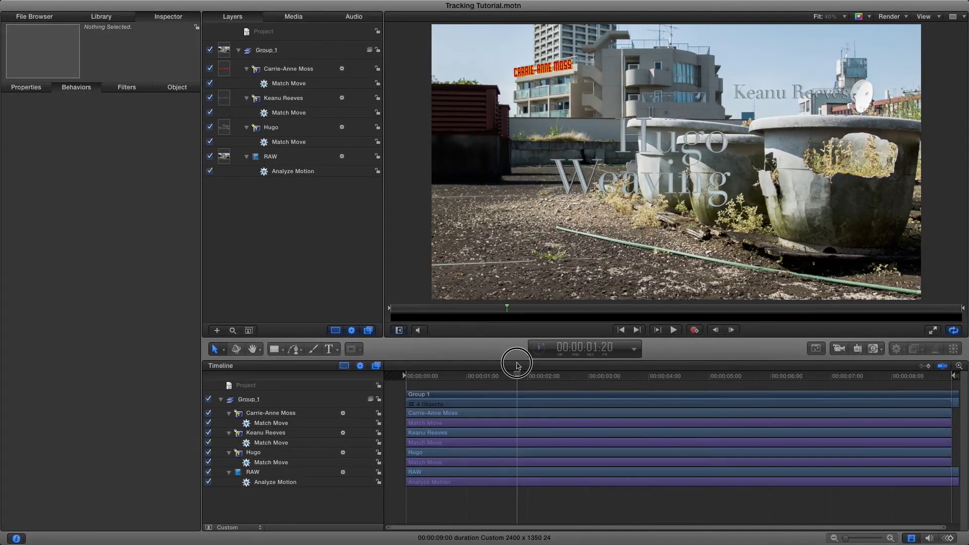
# Apply the Flat Graphic 3D style to the Keanu Reeves title.
pyautogui.doubleClick(790, 101)
pyautogui.click(177, 87)
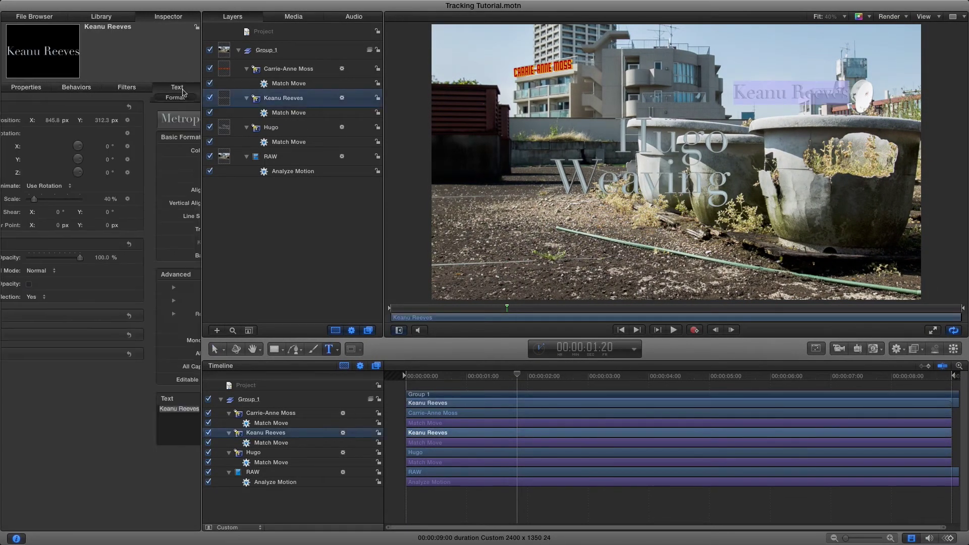
pyautogui.click(87, 119)
pyautogui.moveTo(151, 149)
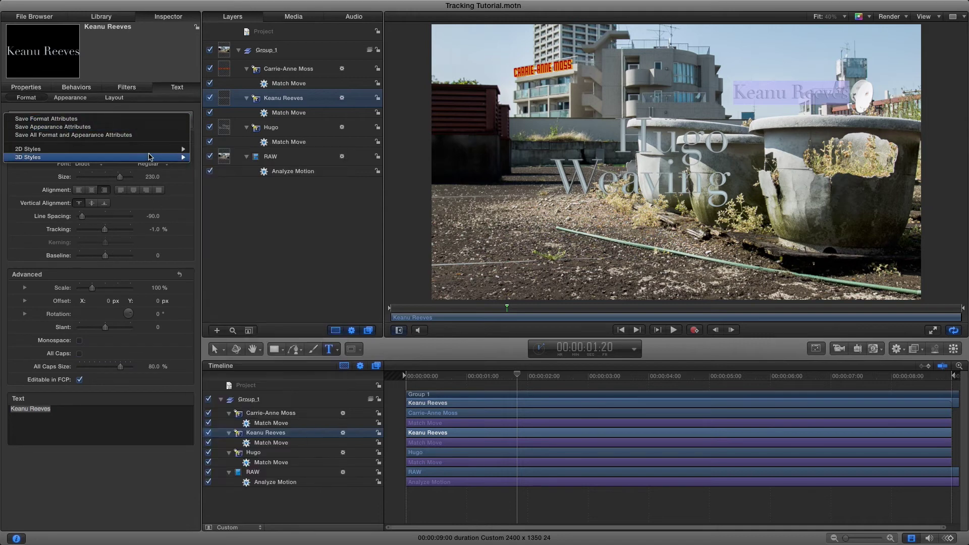
pyautogui.click(251, 264)
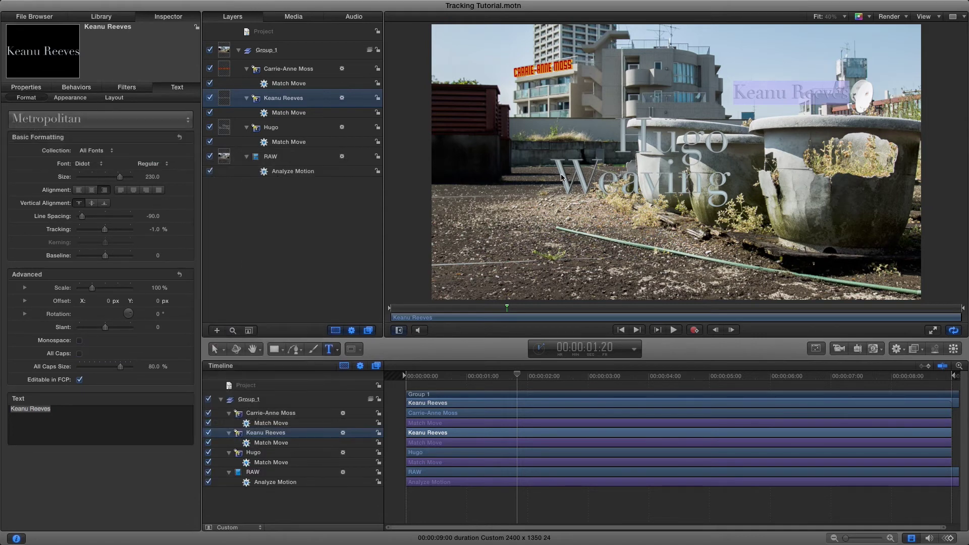
# Apply the Forged 3D style to the Hugo Weaving title.
pyautogui.click(666, 173)
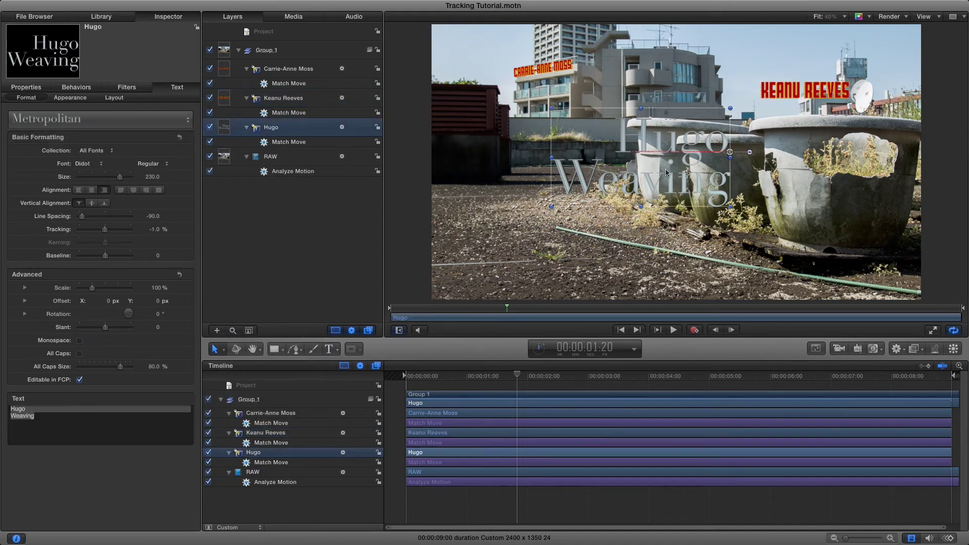
pyautogui.click(146, 122)
pyautogui.moveTo(148, 159)
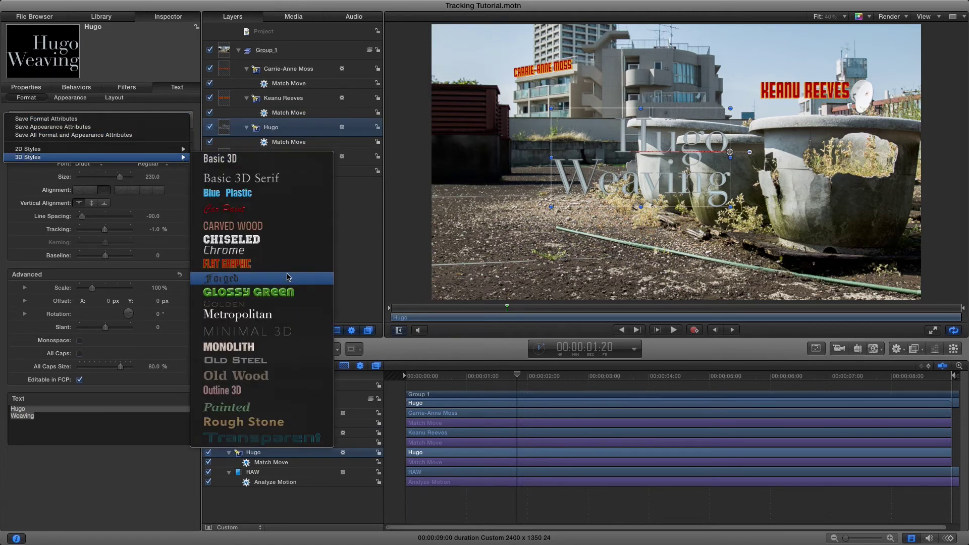
pyautogui.press('Escape')
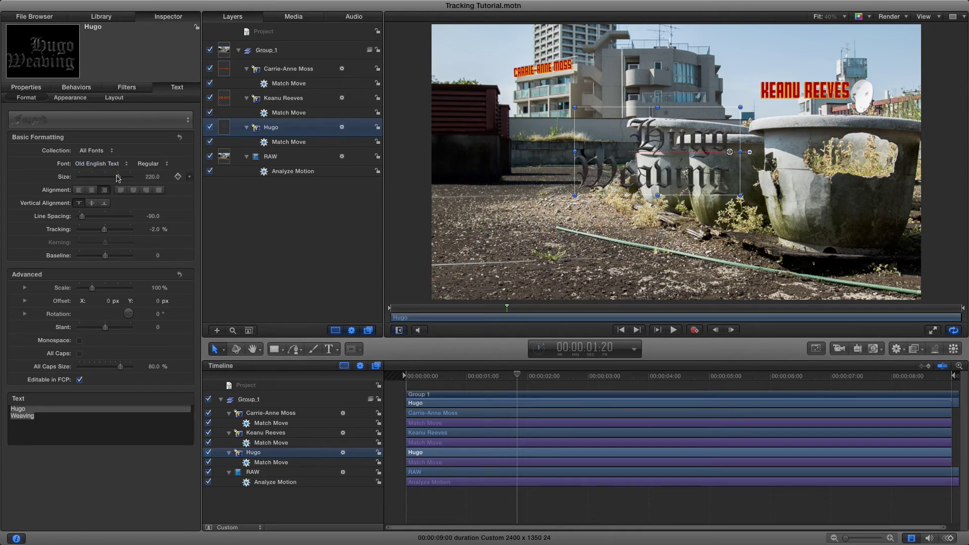
# Set the Hugo Weaving title's size to 288 and line spacing to -100, and rotate it slightly about its Y axis.
pyautogui.moveTo(118, 177); pyautogui.dragTo(152, 177)
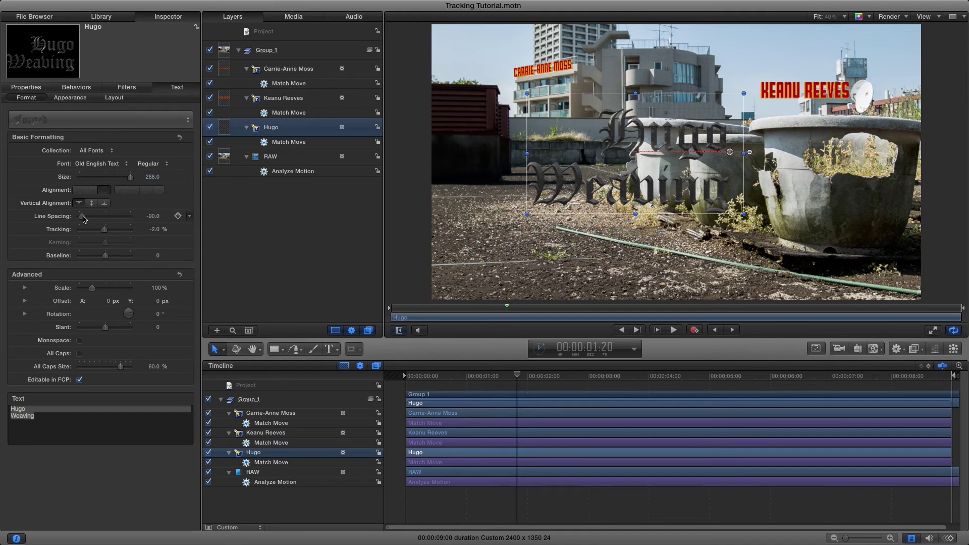
pyautogui.moveTo(83, 218); pyautogui.dragTo(77, 218)
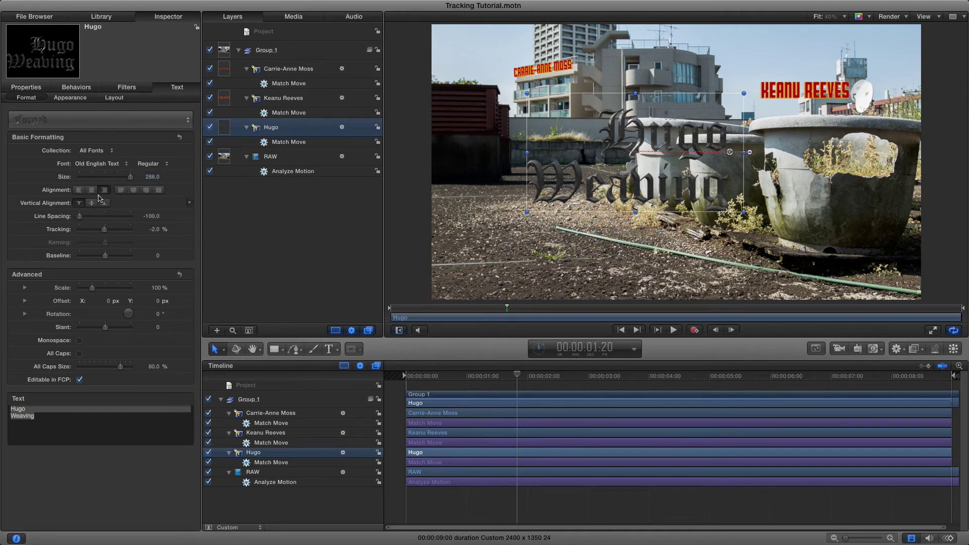
pyautogui.click(28, 87)
pyautogui.moveTo(160, 163); pyautogui.dragTo(153, 158)
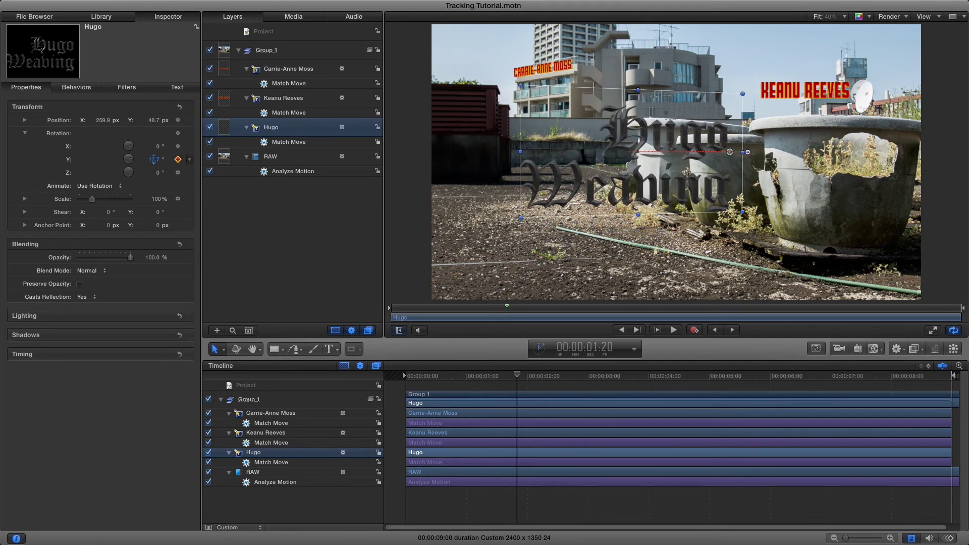
# Rotate the Keanu Reeves title slightly about its Y axis.
pyautogui.click(794, 97)
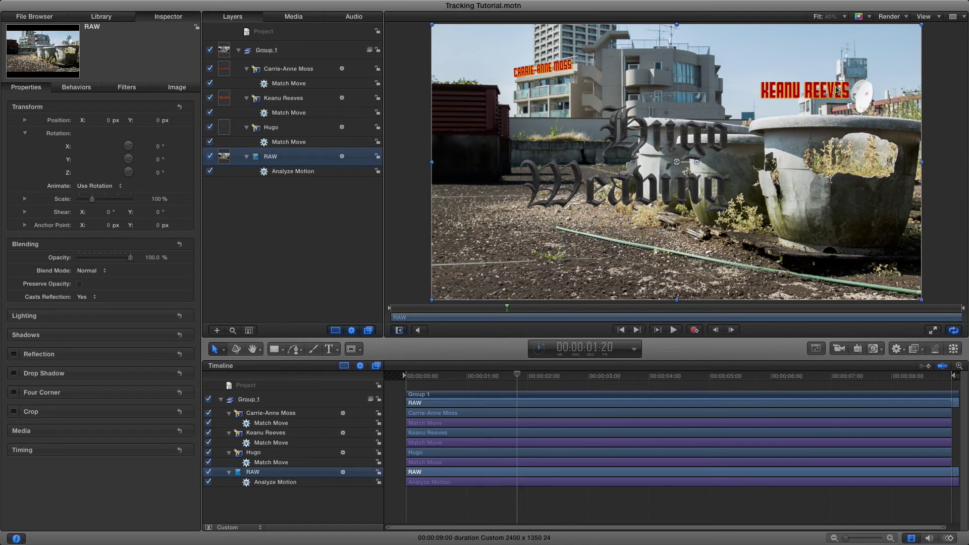
pyautogui.click(277, 436)
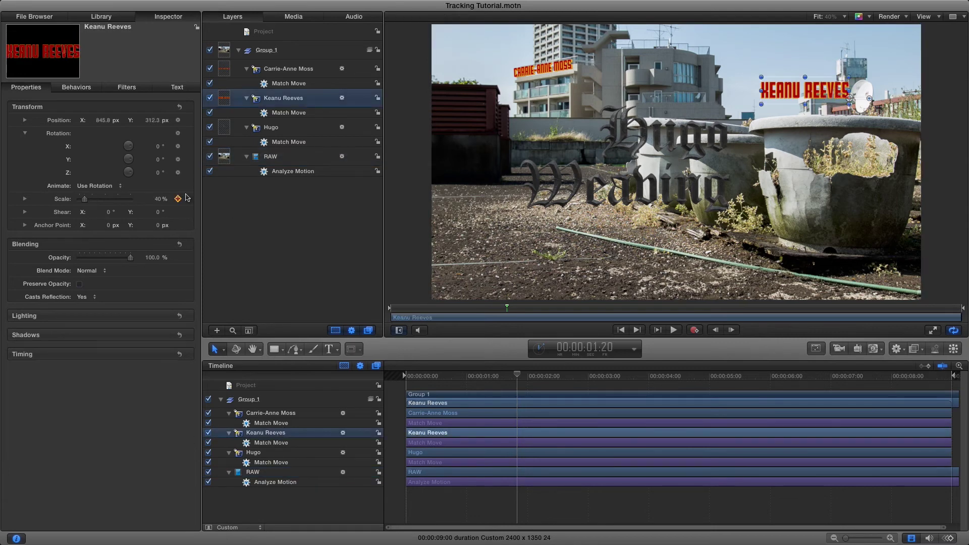
pyautogui.moveTo(158, 165); pyautogui.dragTo(162, 165)
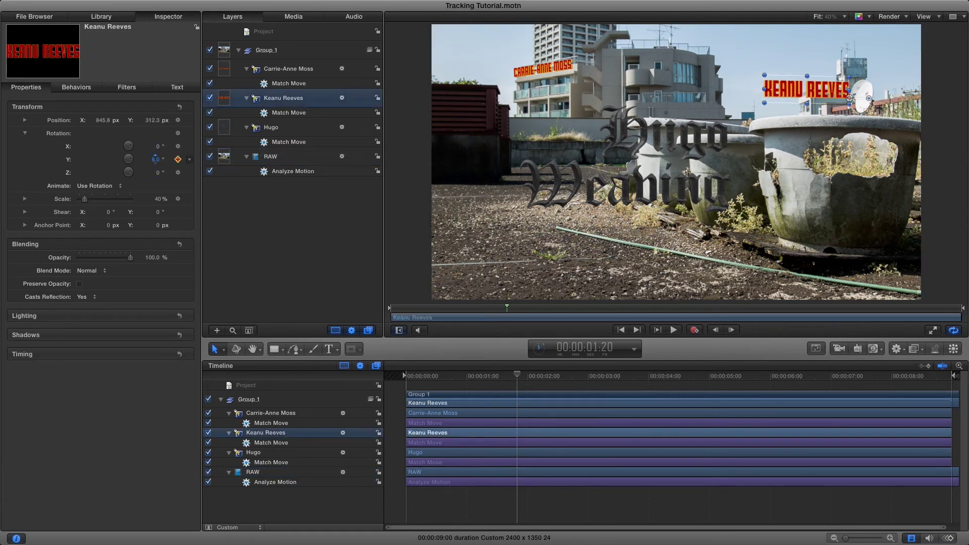
# Apply the Flat Graphic 3D style to the Hugo Weaving title and set its size to 288.
pyautogui.click(656, 134)
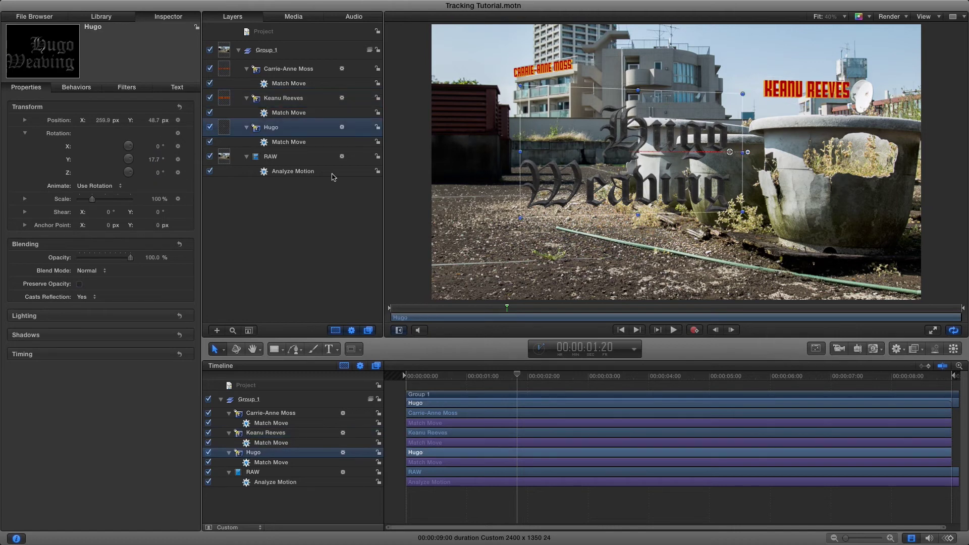
pyautogui.click(177, 87)
pyautogui.click(166, 118)
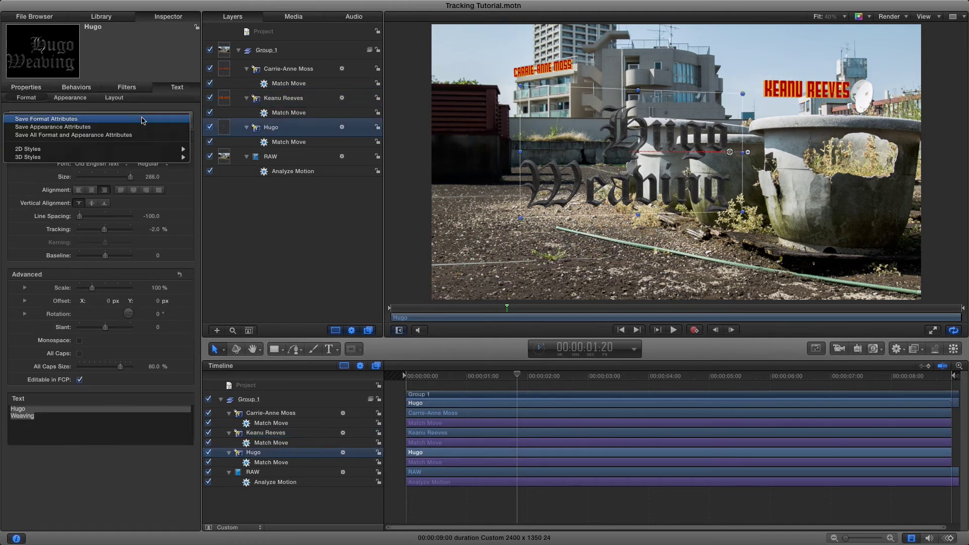
pyautogui.moveTo(169, 157)
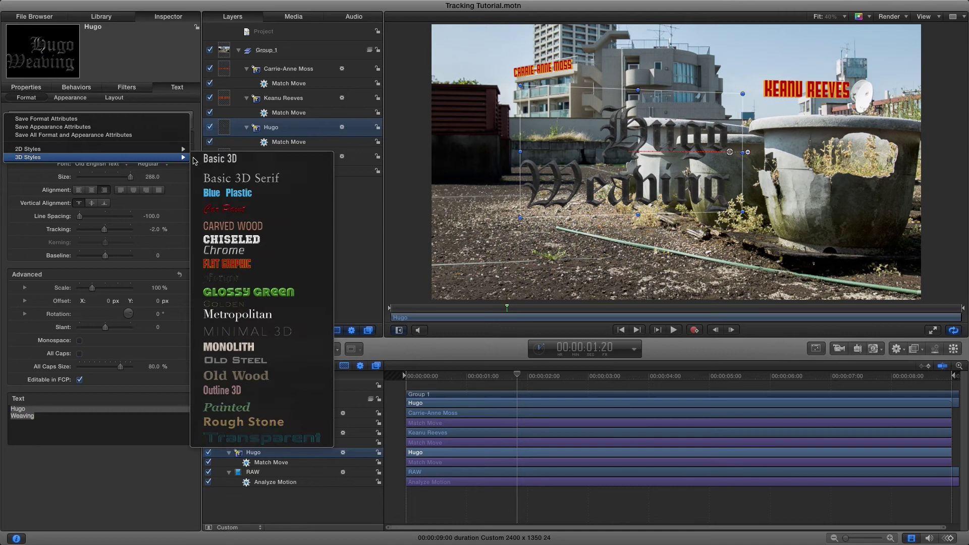
pyautogui.click(241, 263)
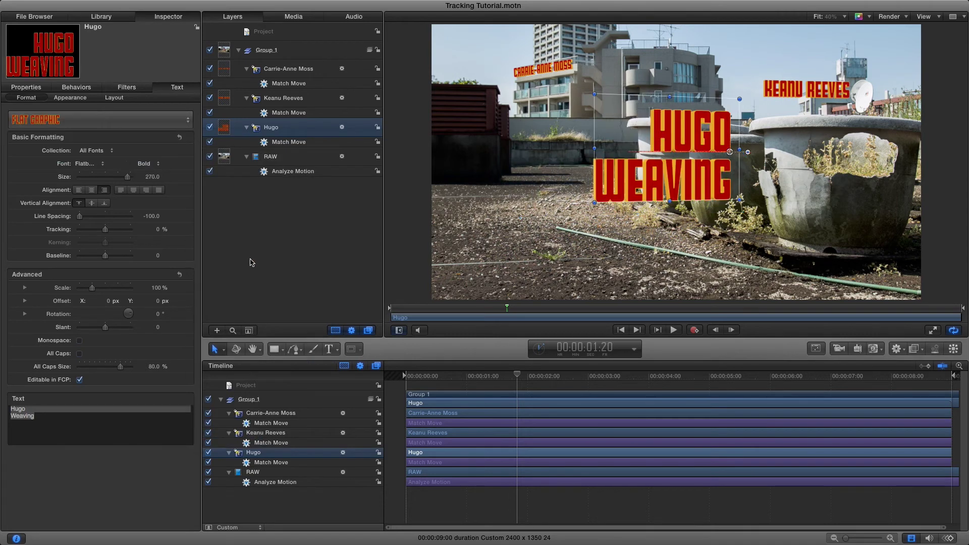
pyautogui.moveTo(127, 178); pyautogui.dragTo(138, 176)
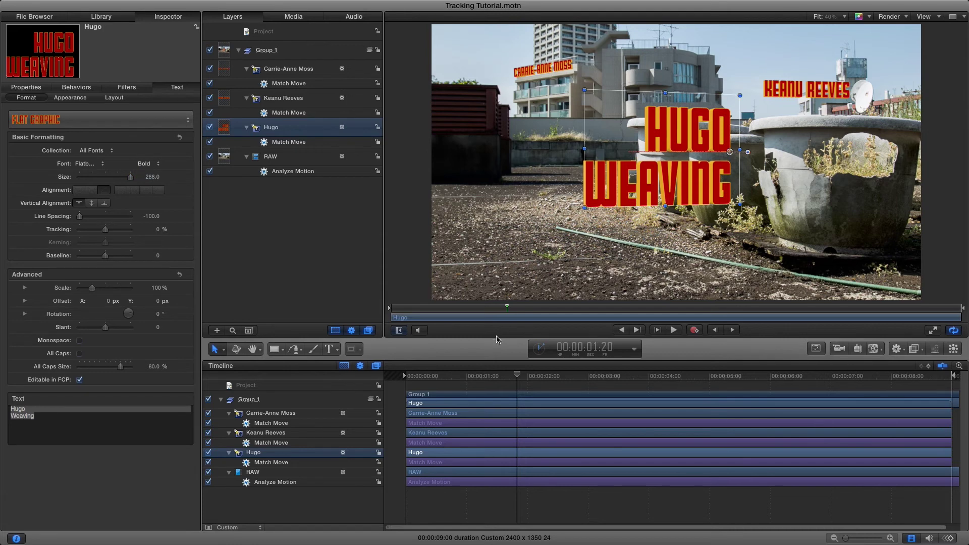
# Play through the shot with nothing selected to check how the three titles follow the footage.
pyautogui.click(493, 376)
pyautogui.press('space')
pyautogui.press('super+shift+a')
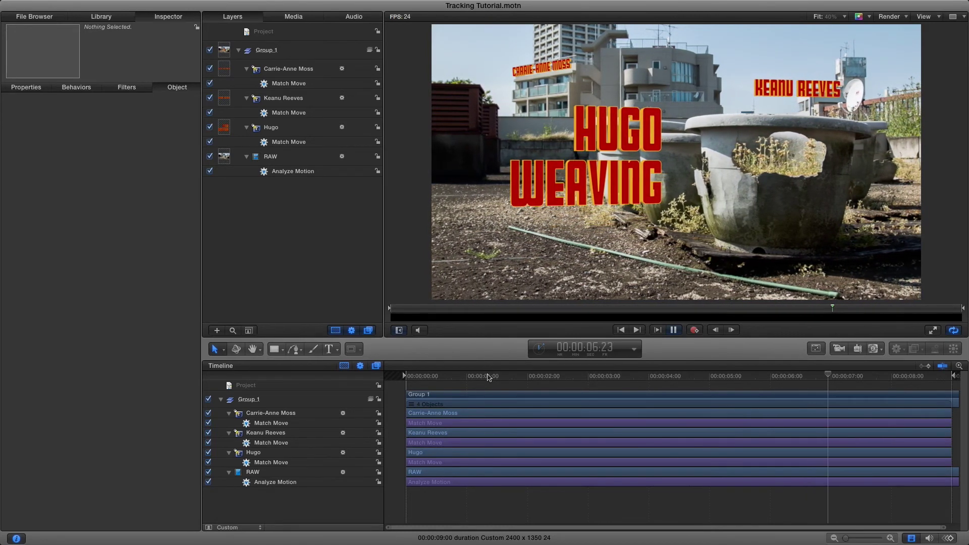
pyautogui.press('space')
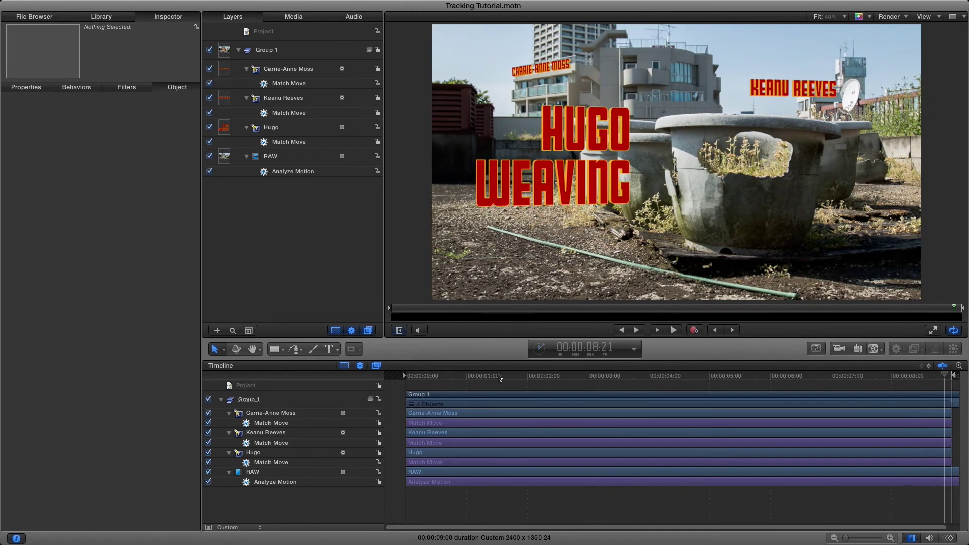
# Return to the first frame and add a Contrast color correction filter to Group 1.
pyautogui.moveTo(517, 379); pyautogui.dragTo(387, 367)
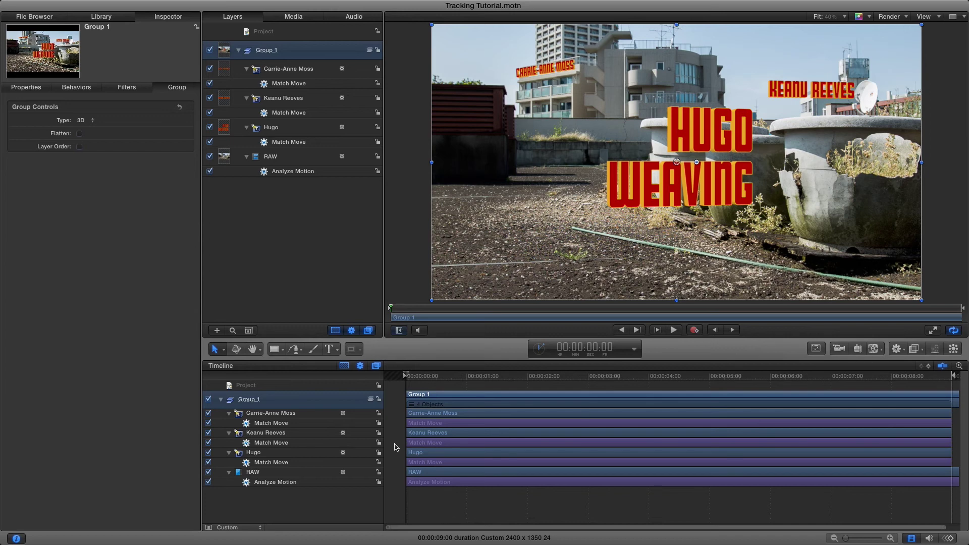
pyautogui.click(916, 347)
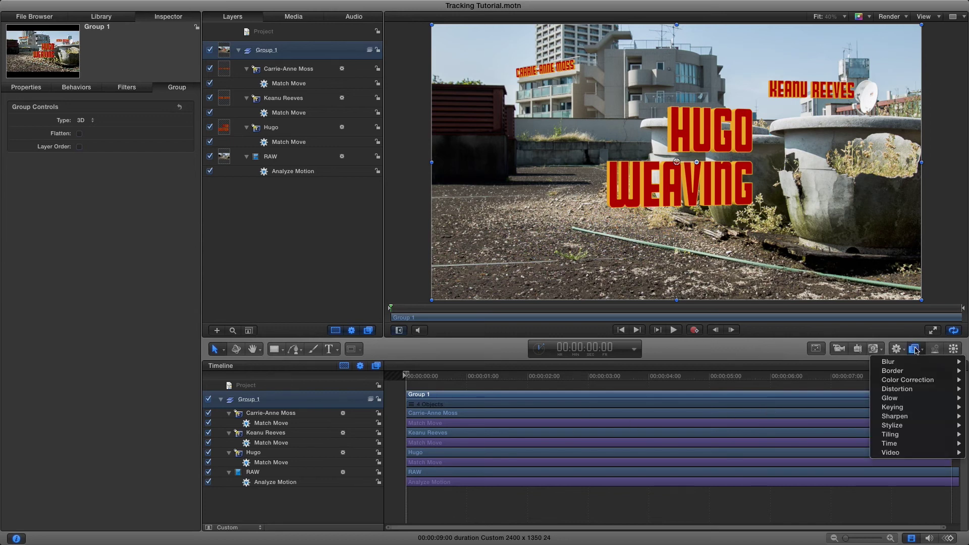
pyautogui.moveTo(898, 384)
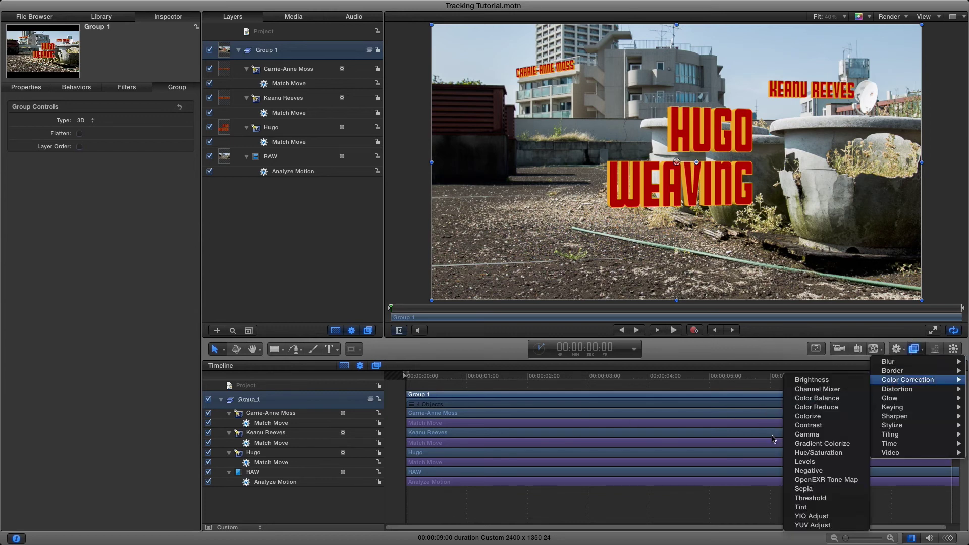
pyautogui.click(821, 426)
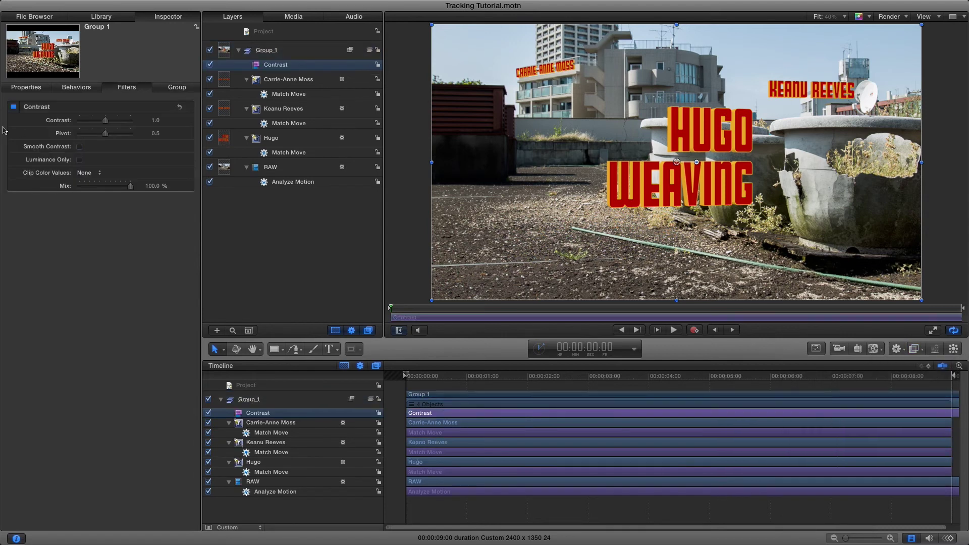
# Set the Contrast filter's contrast to 1.04 and restrict it to luminance only.
pyautogui.click(253, 401)
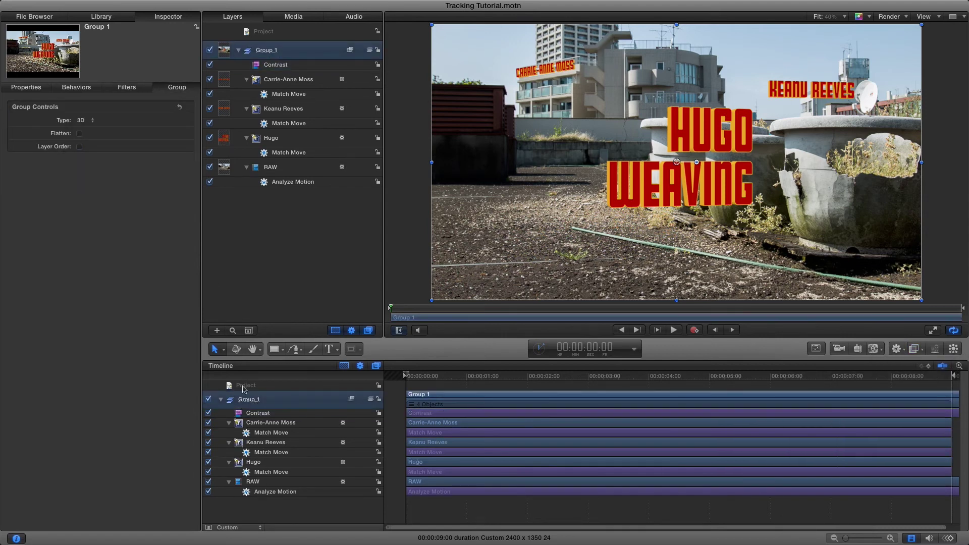
pyautogui.click(272, 414)
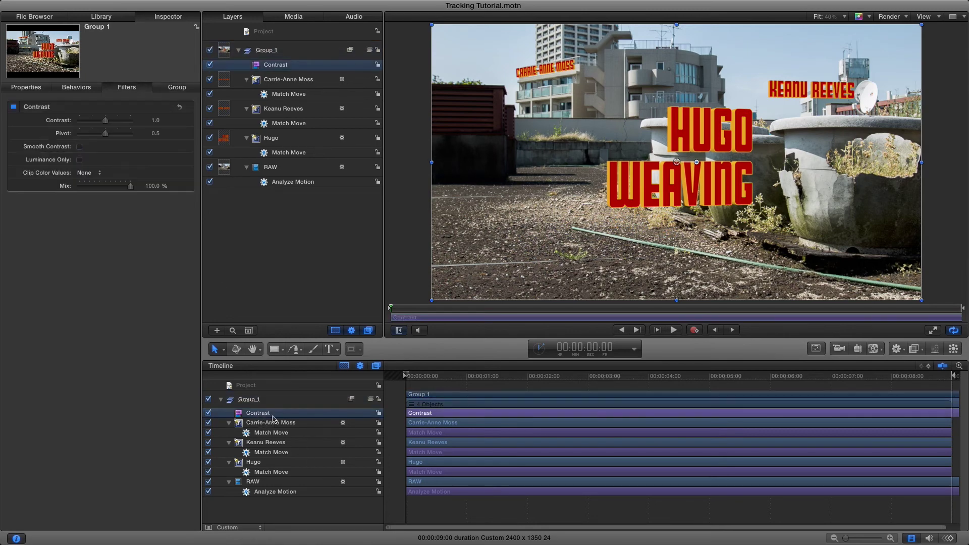
pyautogui.moveTo(104, 120)
pyautogui.mouseDown()
pyautogui.moveTo(179, 120)
pyautogui.moveTo(101, 121)
pyautogui.moveTo(130, 121)
pyautogui.moveTo(111, 124)
pyautogui.mouseUp()
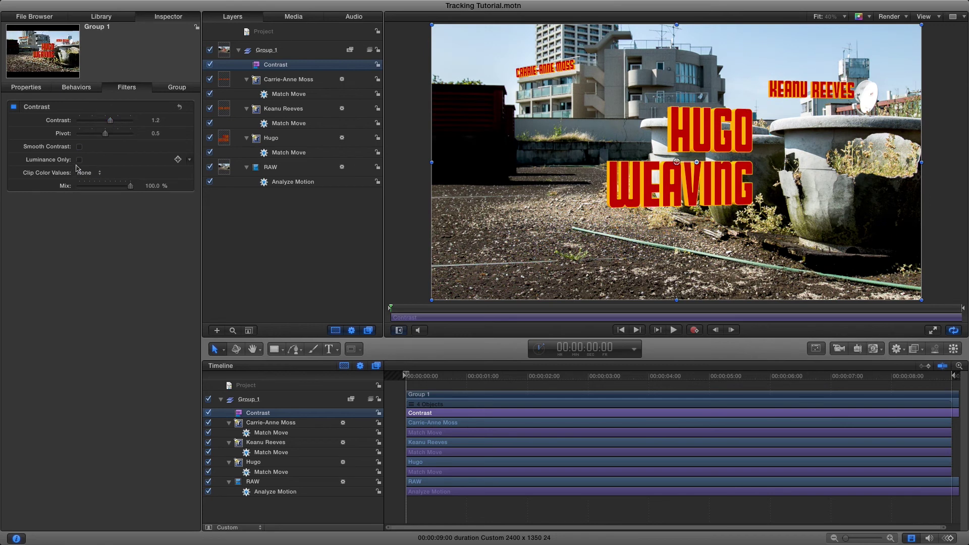
pyautogui.click(79, 160)
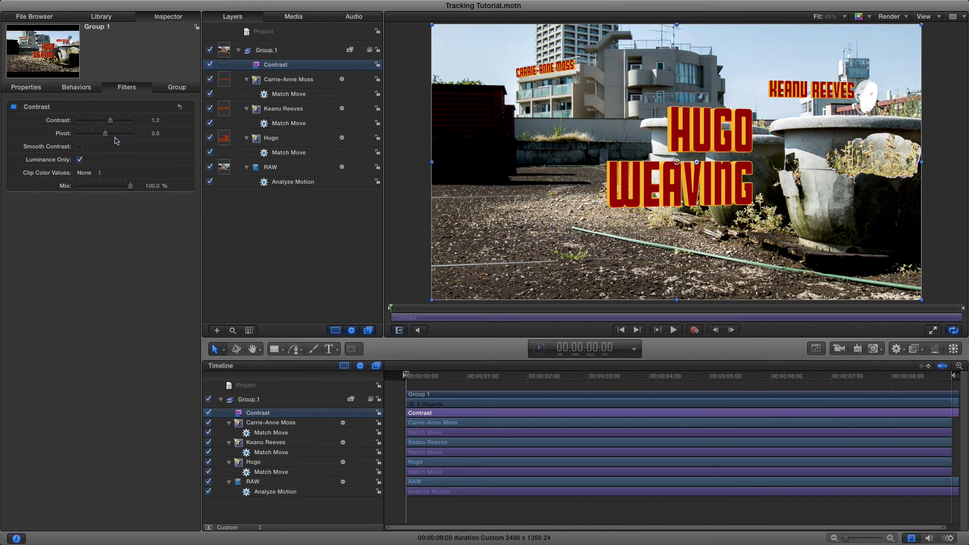
pyautogui.moveTo(113, 123); pyautogui.dragTo(106, 123)
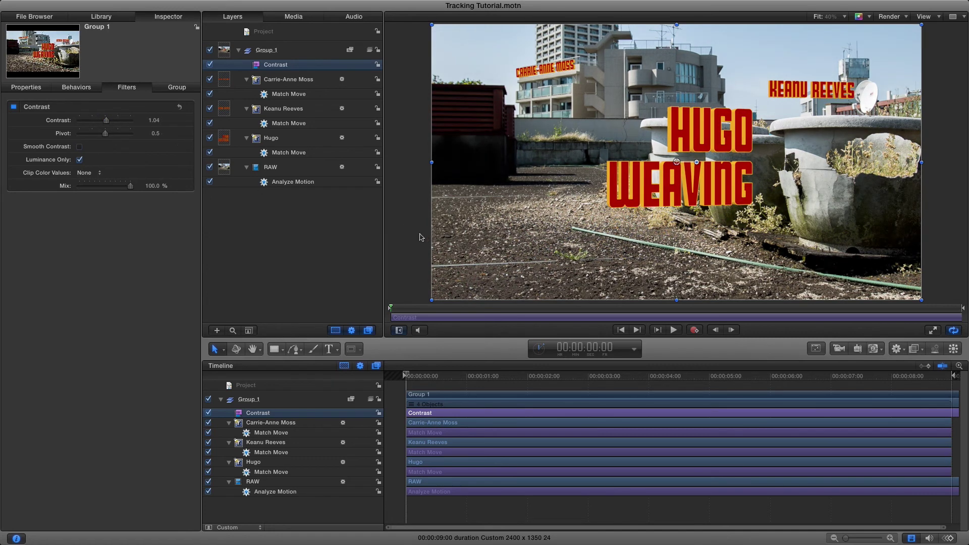
# Add a Vignette filter from the Stylize category to Group 1.
pyautogui.click(915, 349)
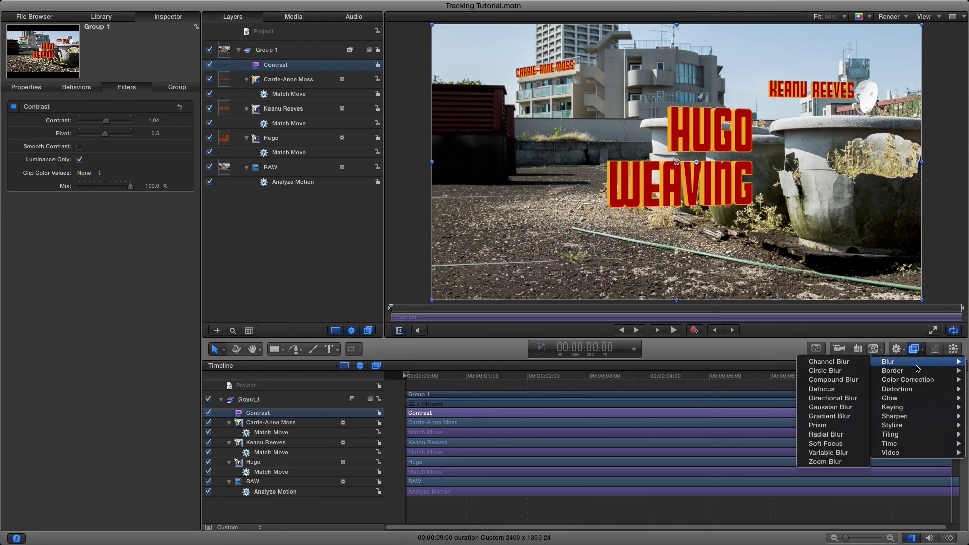
pyautogui.moveTo(916, 428)
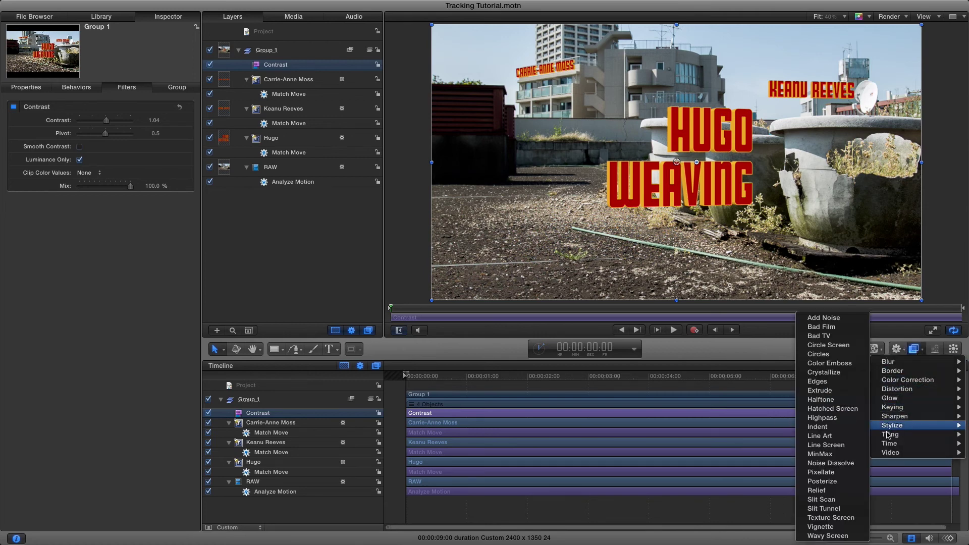
pyautogui.click(840, 526)
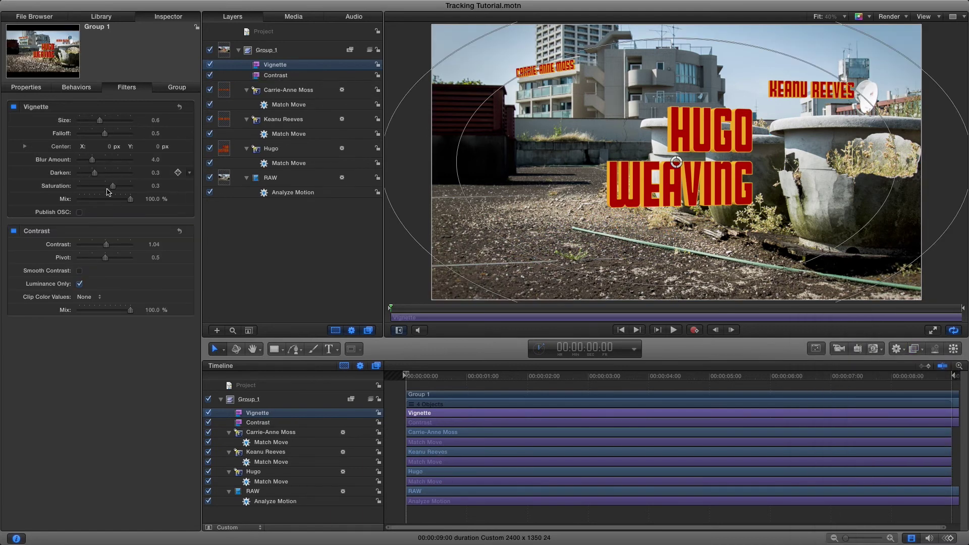
# Set the vignette's size to 0.88, falloff to 1.0, blur amount to 16.0, darken to 1.0 and saturation to 0.3, and compare it off and on.
pyautogui.moveTo(95, 173); pyautogui.dragTo(194, 180)
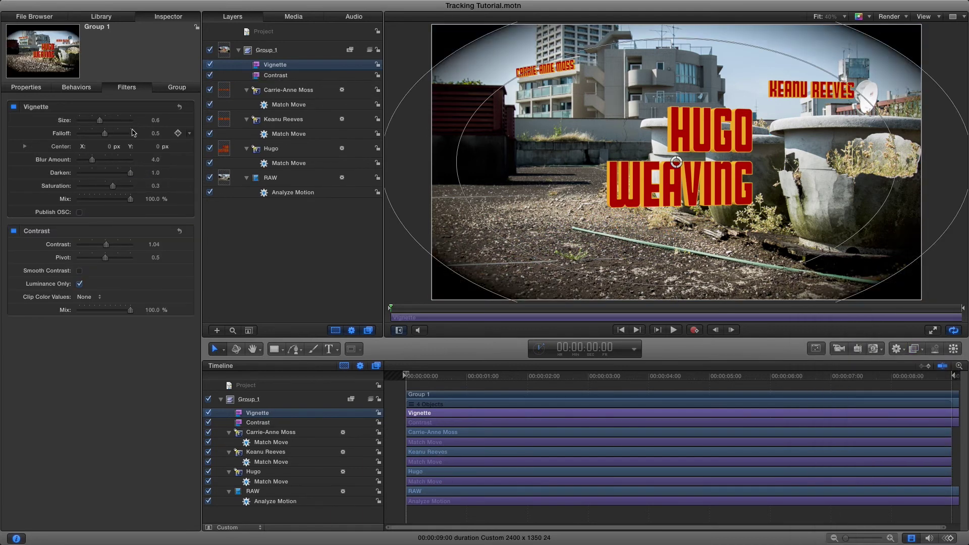
pyautogui.moveTo(105, 135)
pyautogui.mouseDown()
pyautogui.moveTo(144, 134)
pyautogui.moveTo(109, 120)
pyautogui.mouseUp()
pyautogui.click(101, 122)
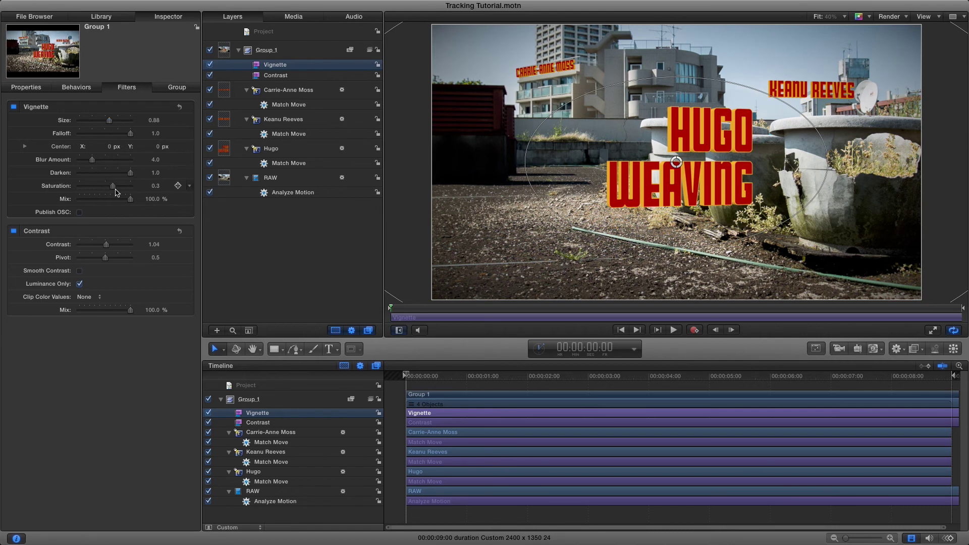
pyautogui.moveTo(91, 160); pyautogui.dragTo(150, 161)
pyautogui.click(13, 107)
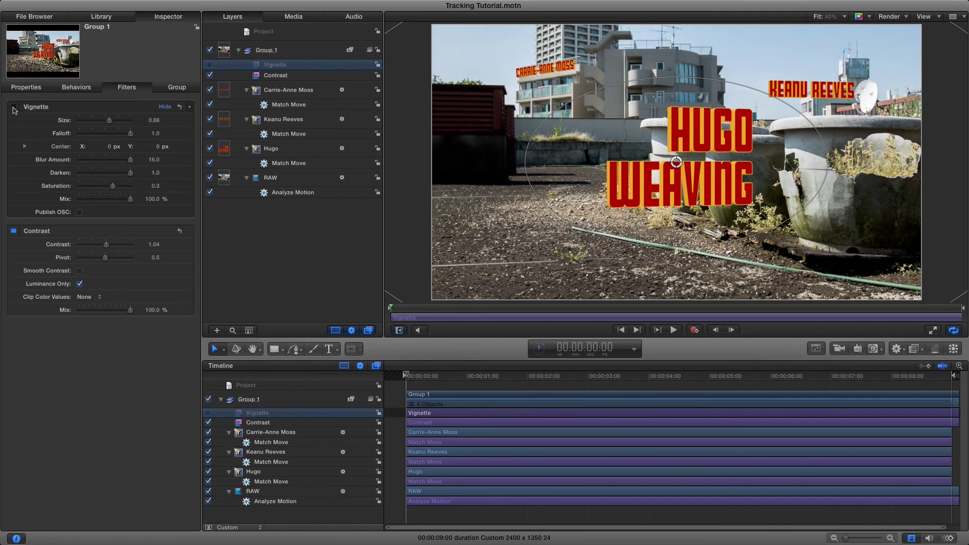
pyautogui.click(13, 107)
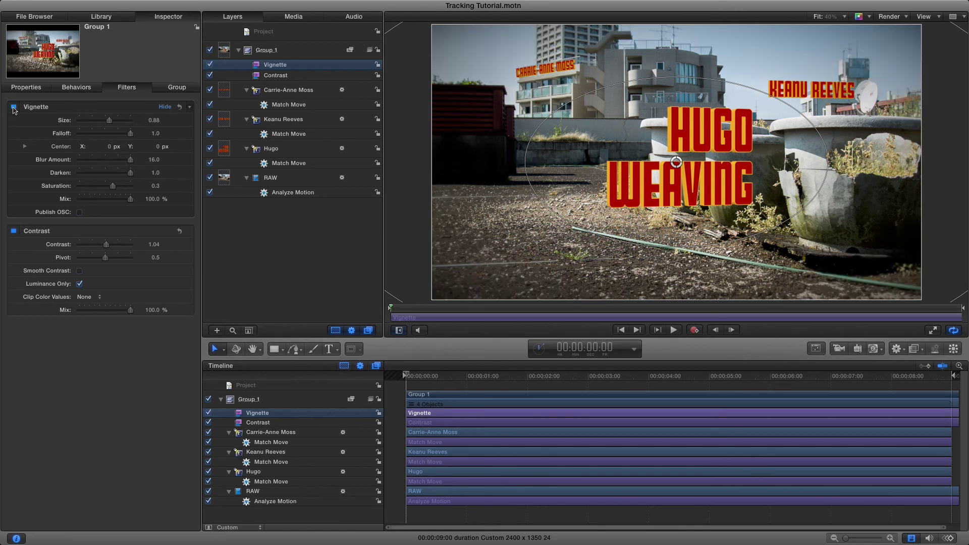
# Add a Bad Film filter from the Stylize category to Group 1.
pyautogui.click(915, 348)
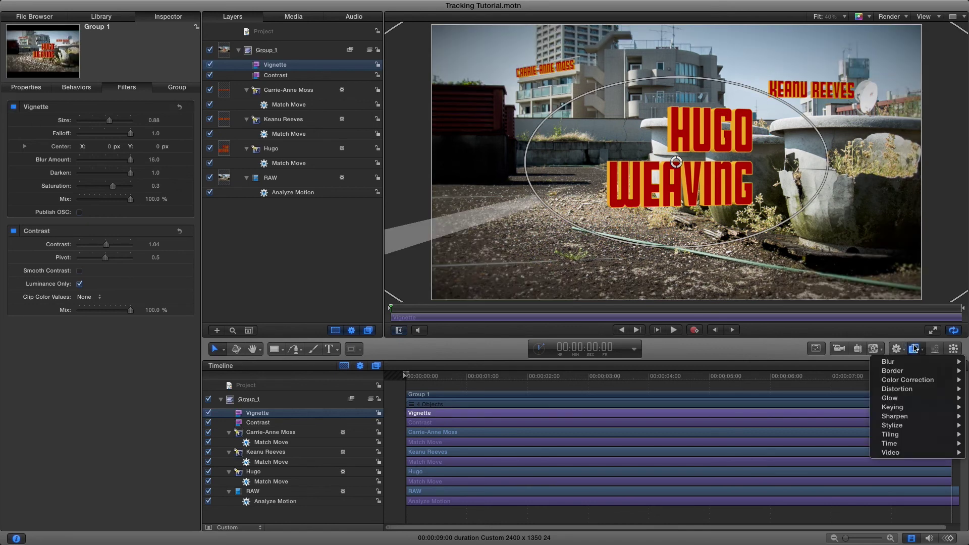
pyautogui.moveTo(922, 387)
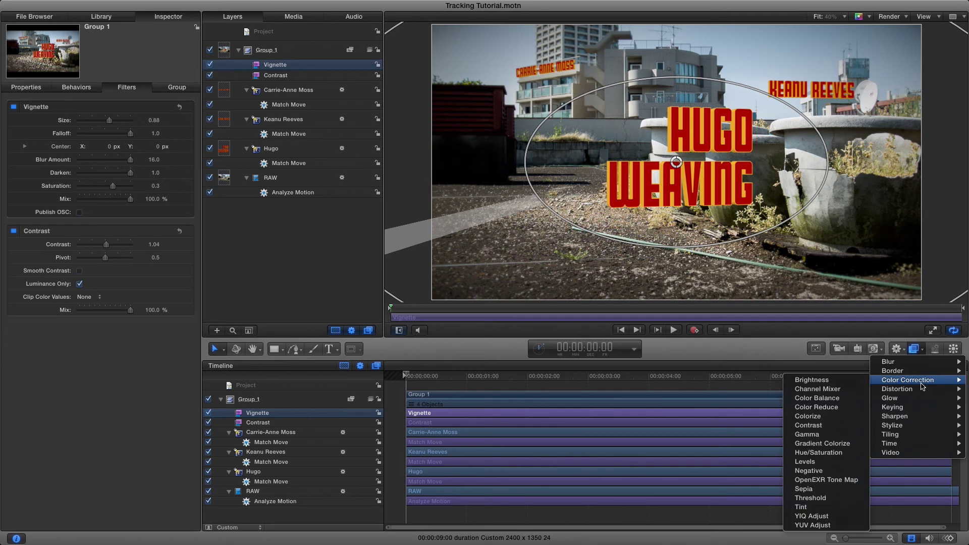
pyautogui.moveTo(908, 425)
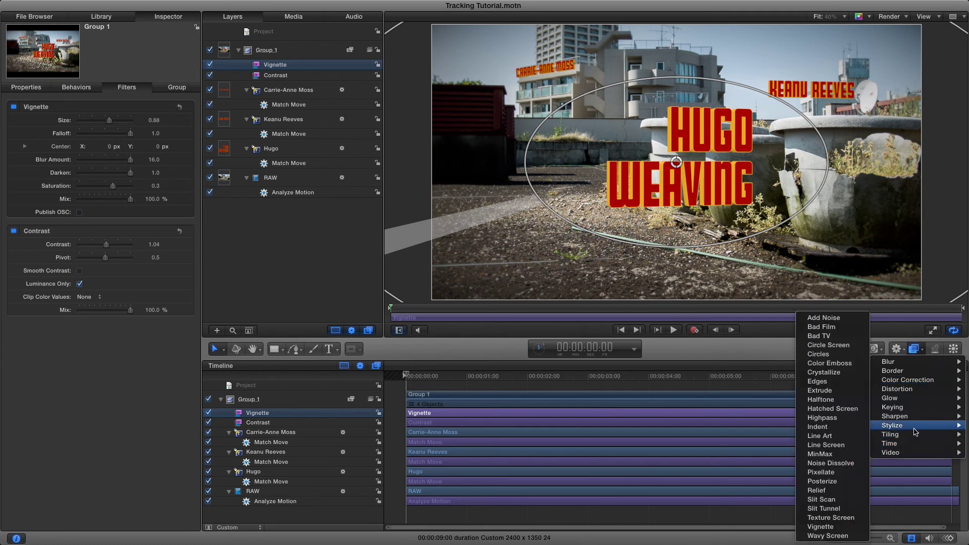
pyautogui.click(834, 329)
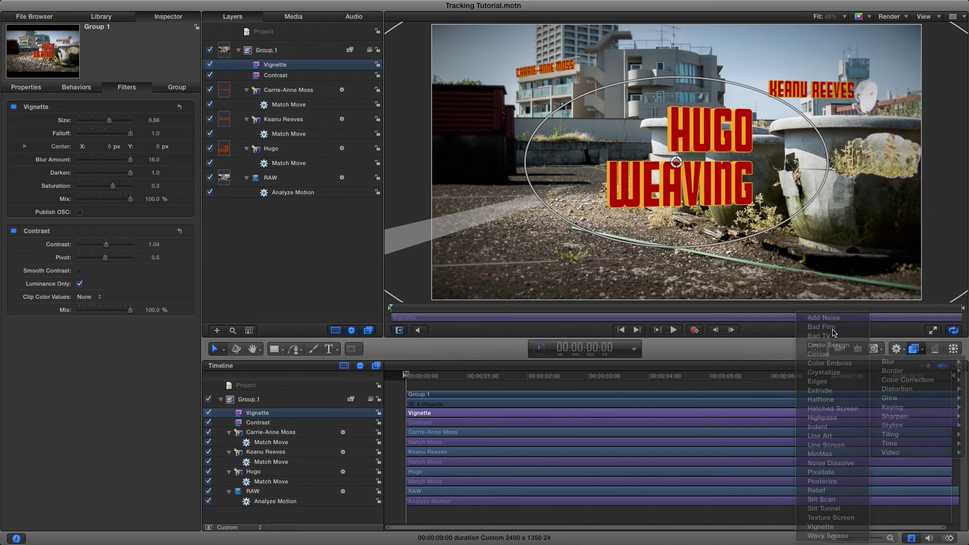
# Set the Bad Film filter's dust to 100, hairs to 10 and jitter variance to 0.02, and raise its grain slightly.
pyautogui.moveTo(83, 234); pyautogui.dragTo(150, 236)
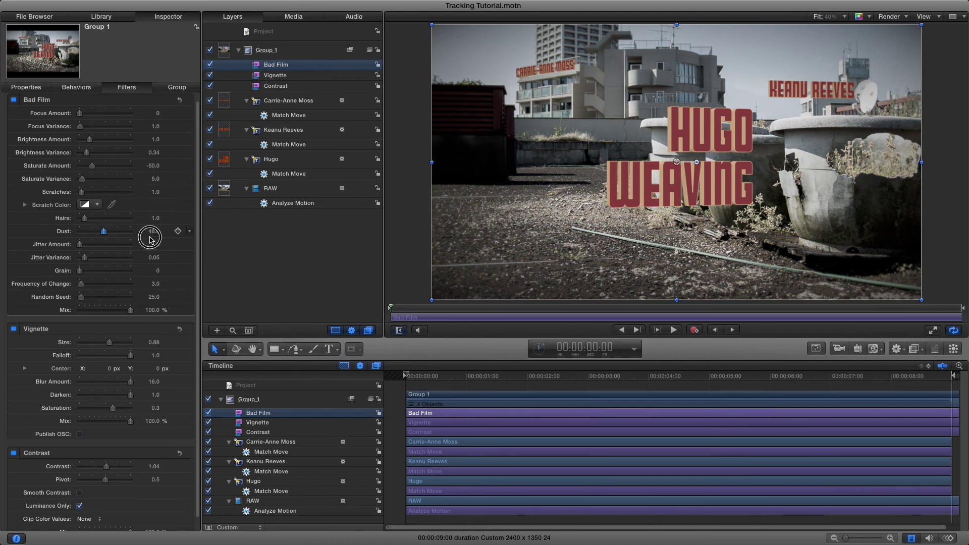
pyautogui.moveTo(81, 219); pyautogui.dragTo(181, 224)
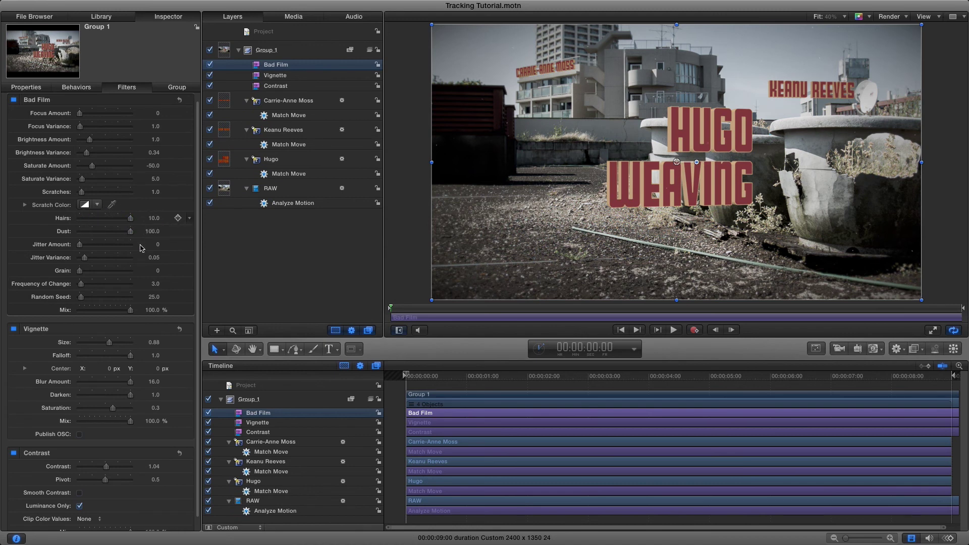
pyautogui.click(158, 259)
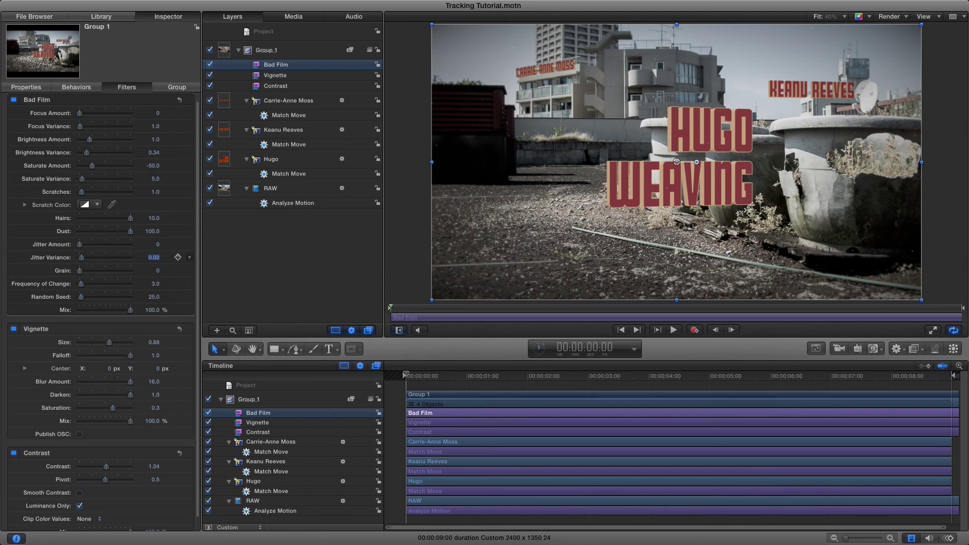
pyautogui.moveTo(81, 273); pyautogui.dragTo(84, 273)
# Collapse the settings of all three filters and play the start of the shot to review the finished look.
pyautogui.click(165, 100)
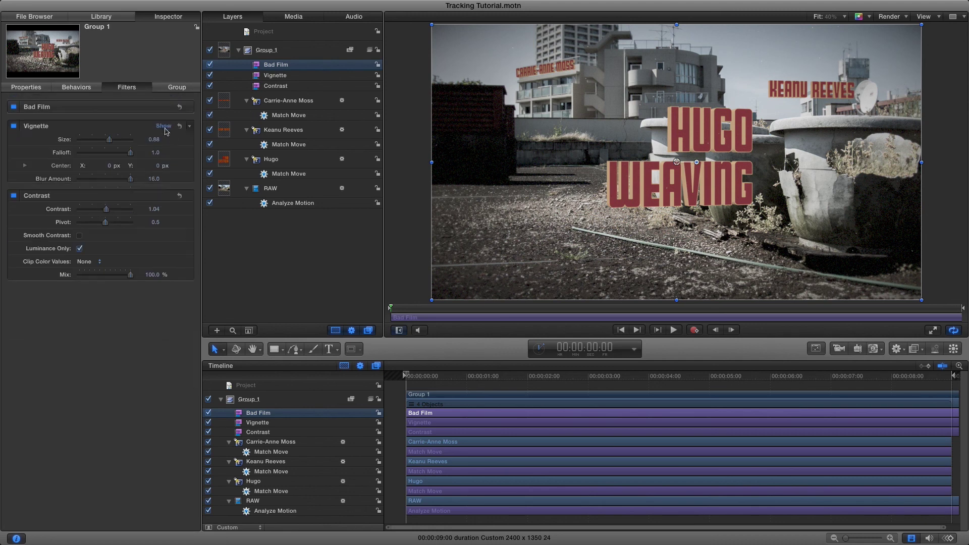
pyautogui.click(165, 126)
pyautogui.click(165, 145)
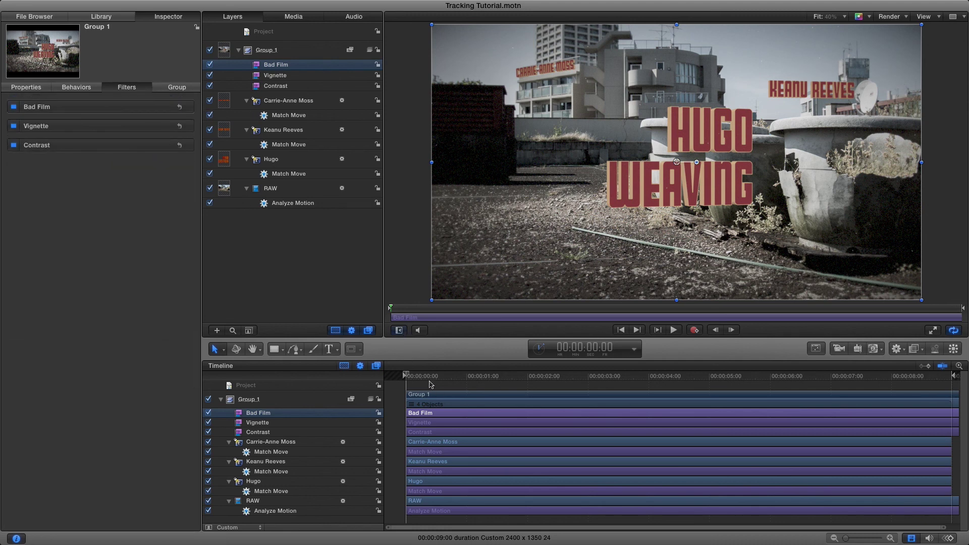
pyautogui.press('space')
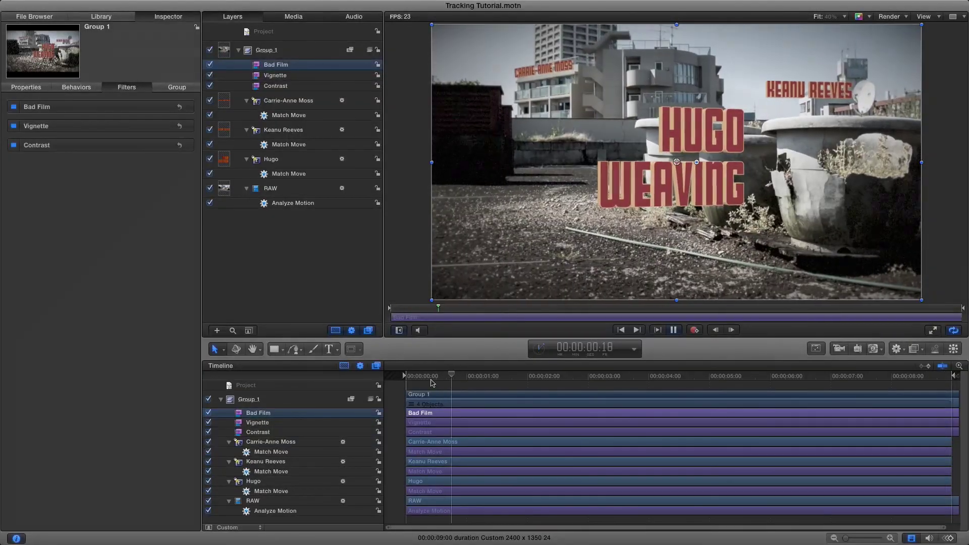
pyautogui.press('space')
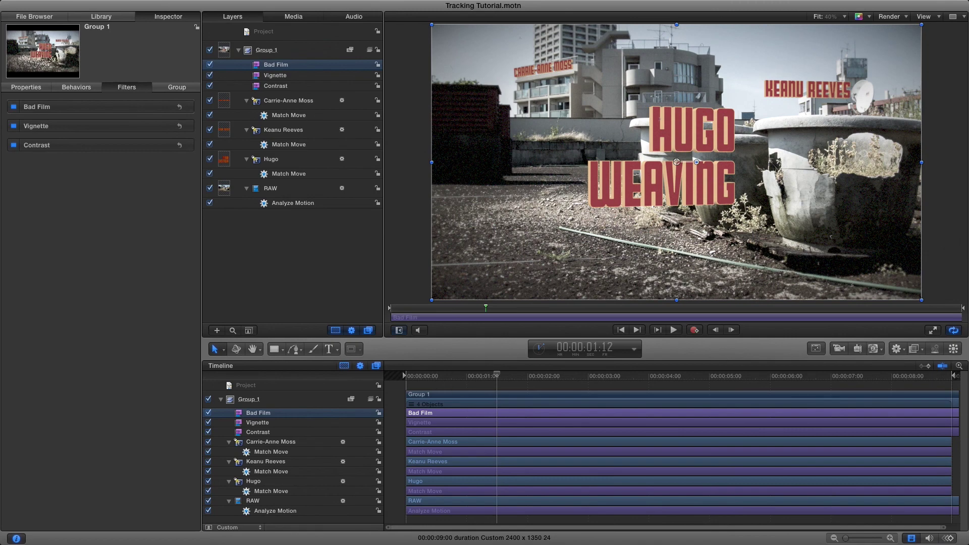